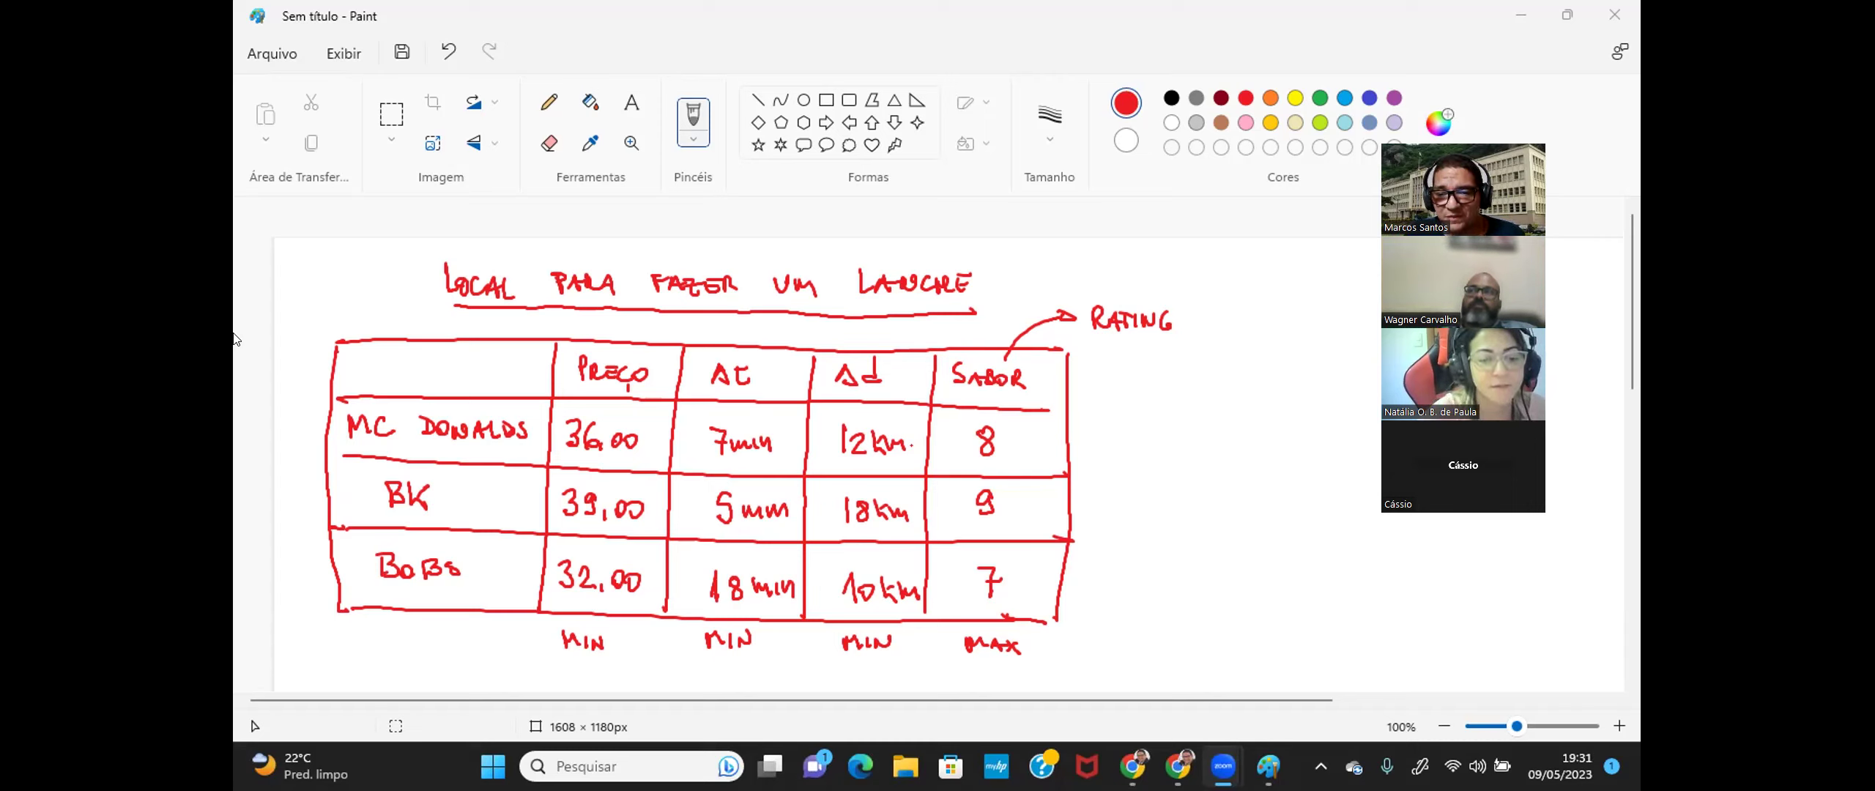
Step: Undo the last pen mark in the hand-drawn snack-place table
{"action": "key", "text": "ctrl+z"}
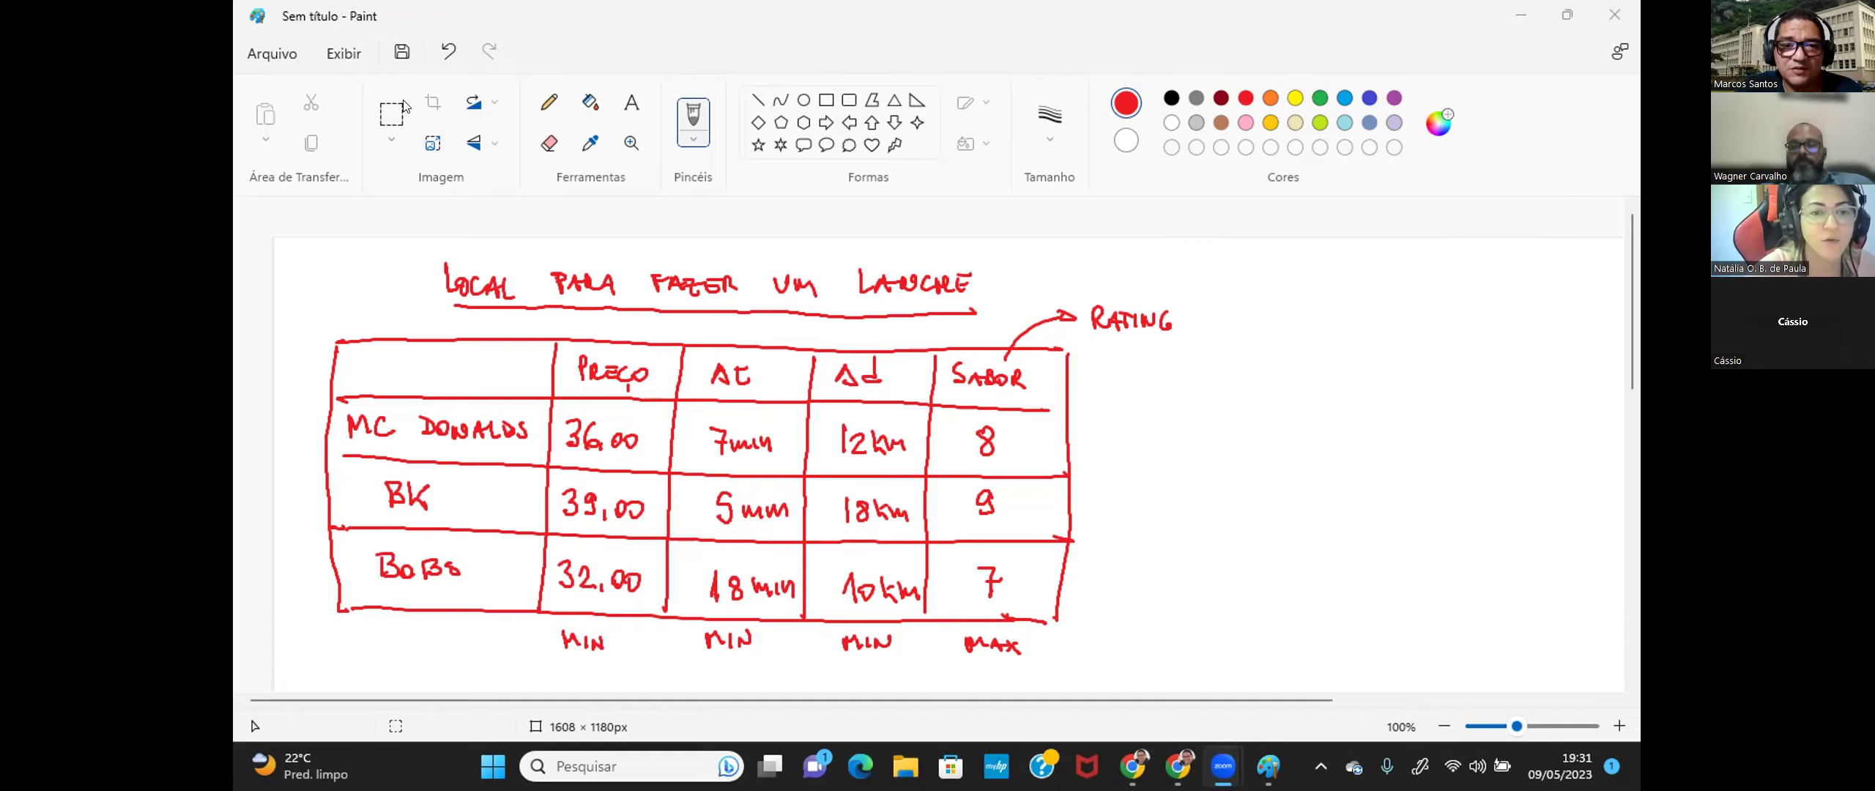
Step: Select the formulário option as the way to enter the decision matrix in the CRITIC-MOORA-3N web app
{"action": "scroll", "coordinate": [654, 343], "scroll_direction": "down", "scroll_amount": 3}
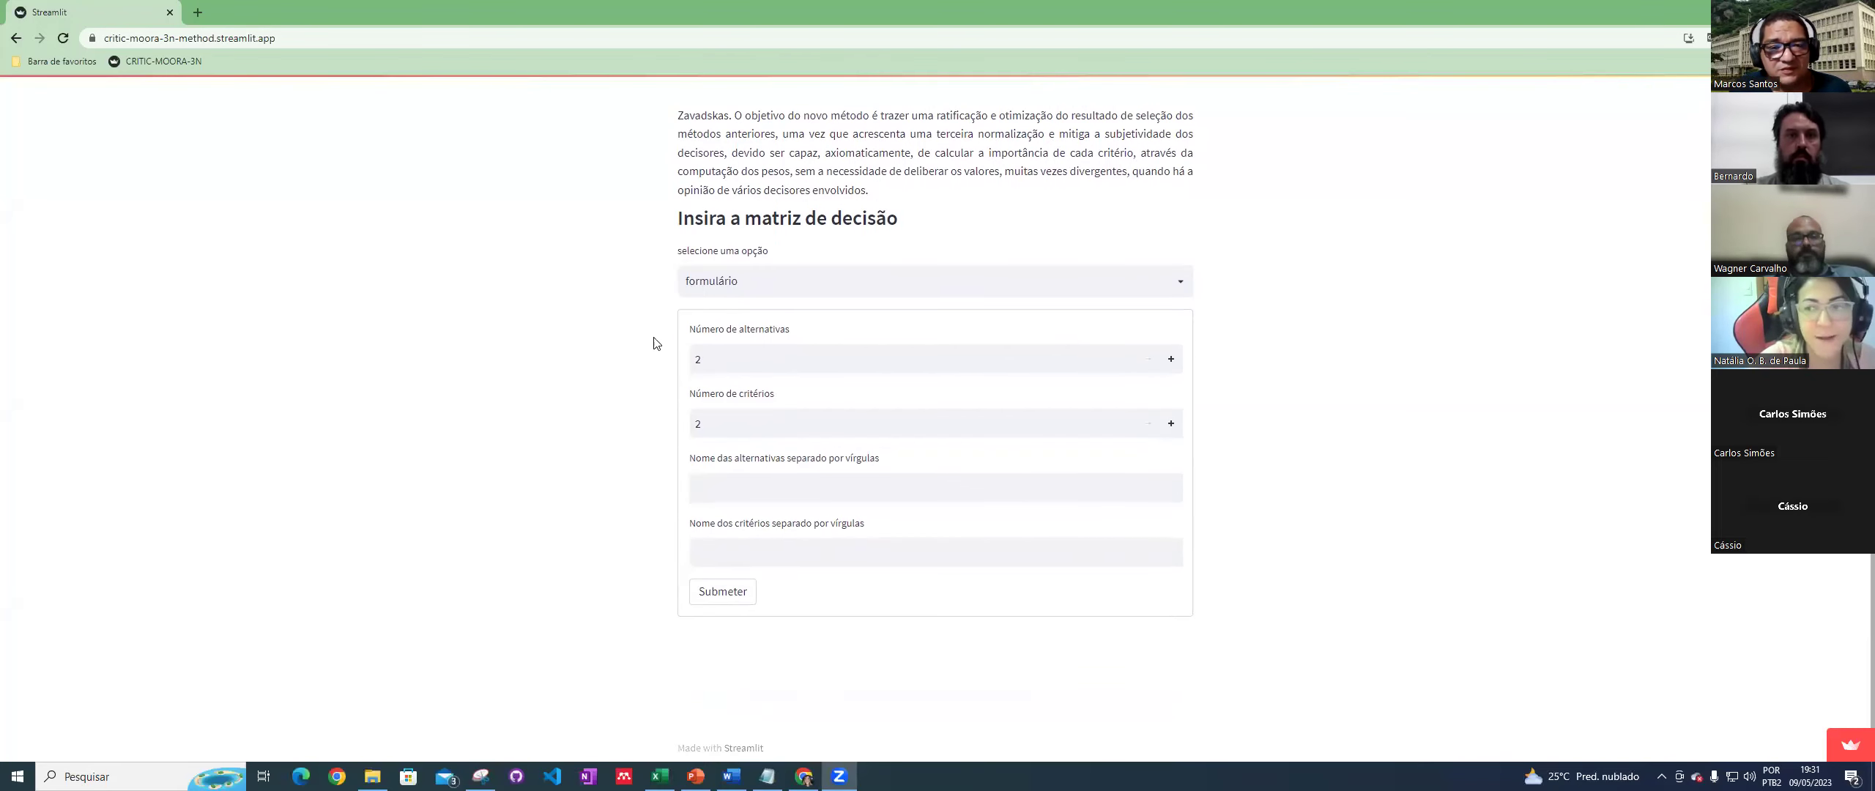
{"action": "scroll", "coordinate": [650, 346], "scroll_direction": "up", "scroll_amount": 4}
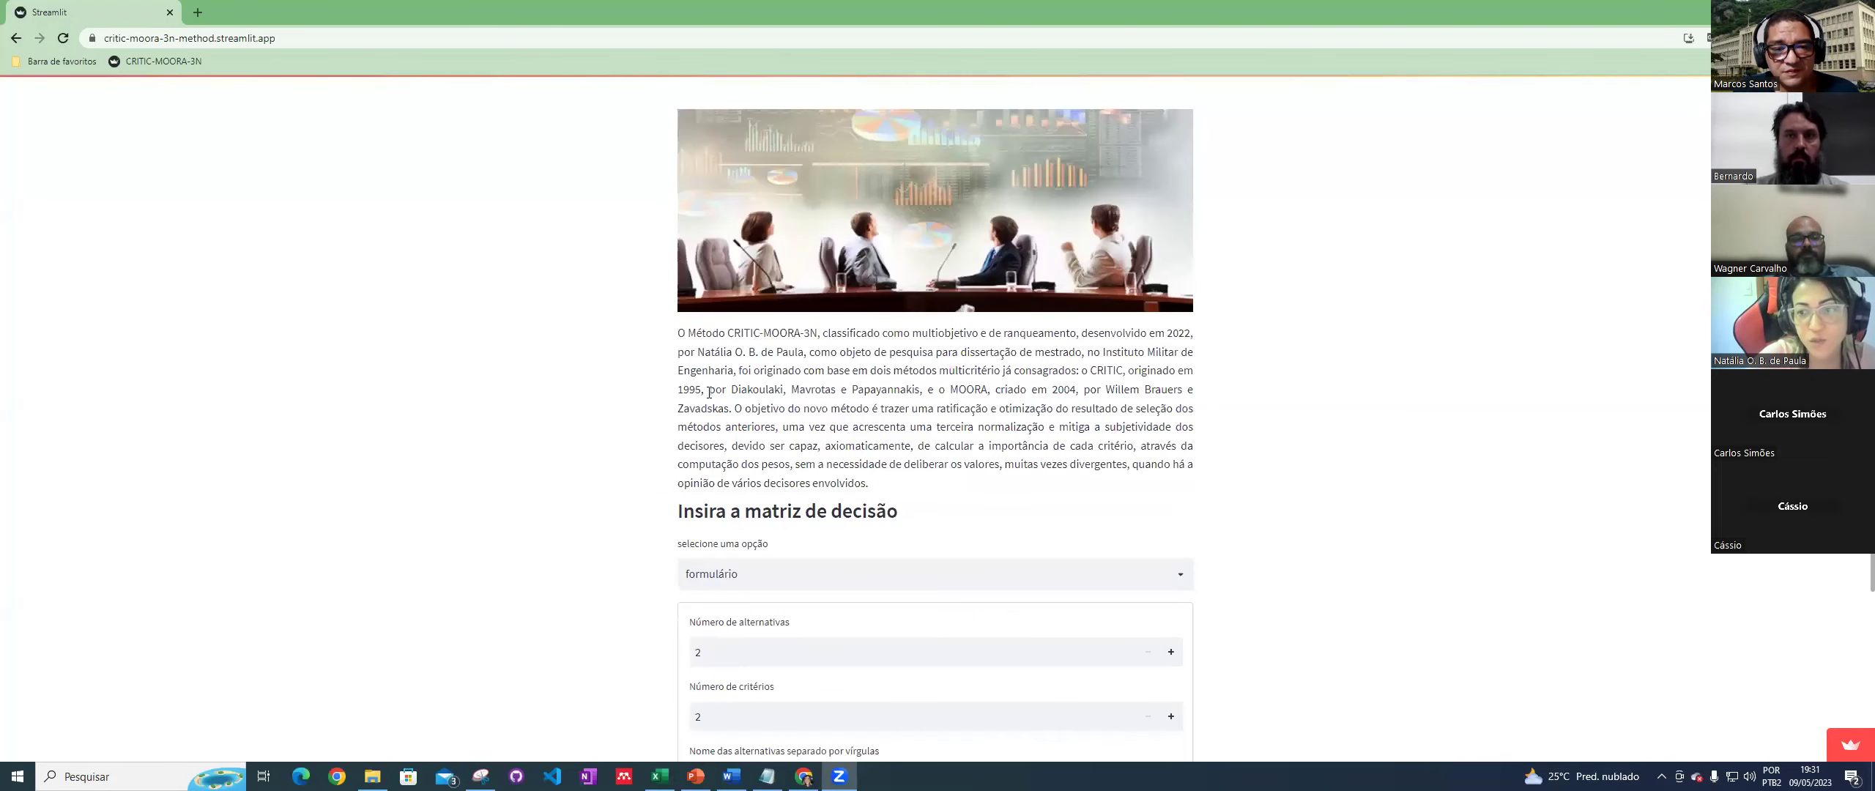
{"action": "scroll", "coordinate": [709, 393], "scroll_direction": "down", "scroll_amount": 3}
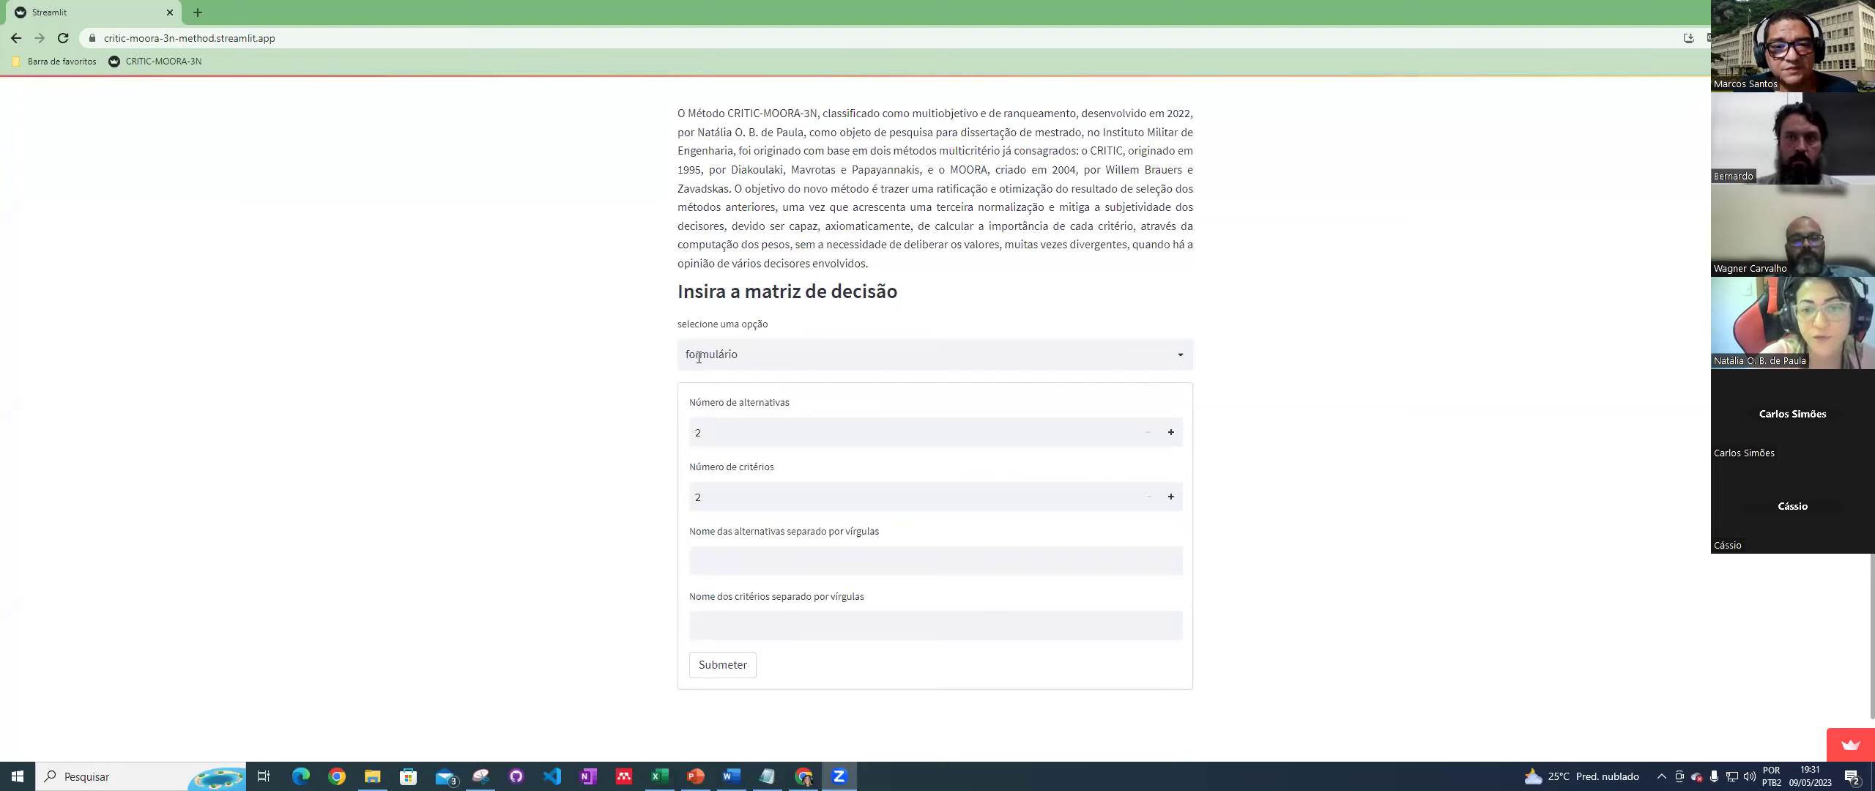
{"action": "left_click", "coordinate": [1176, 360]}
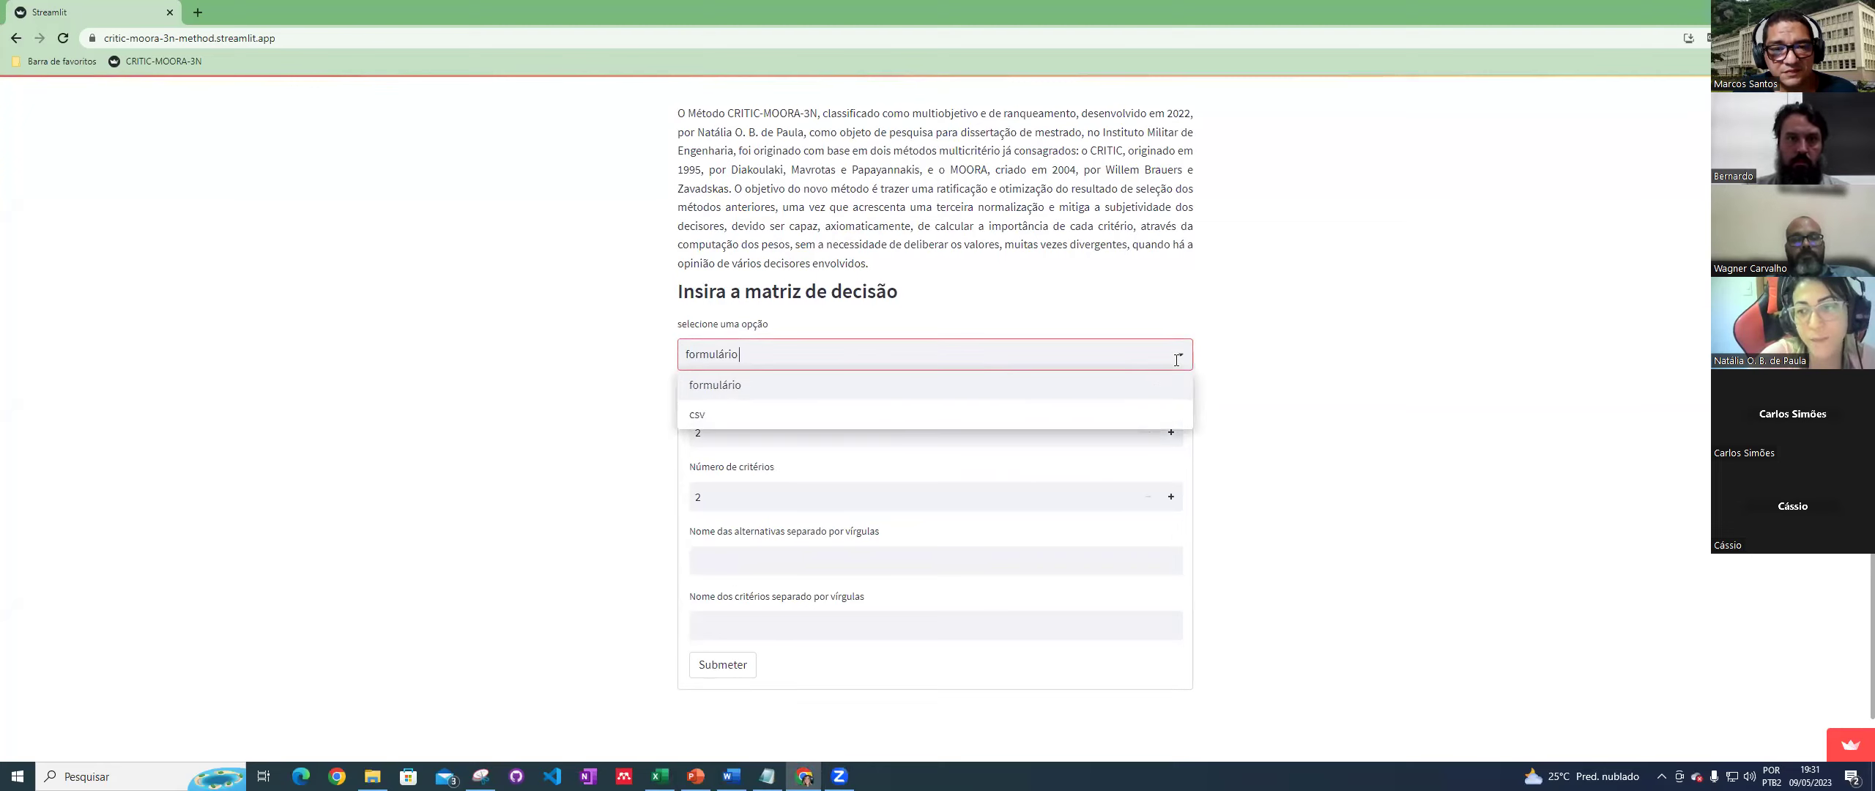
{"action": "left_click", "coordinate": [705, 396]}
Step: Consult the captured snack-place table and set the number of alternatives to 3
{"action": "left_click", "coordinate": [709, 438]}
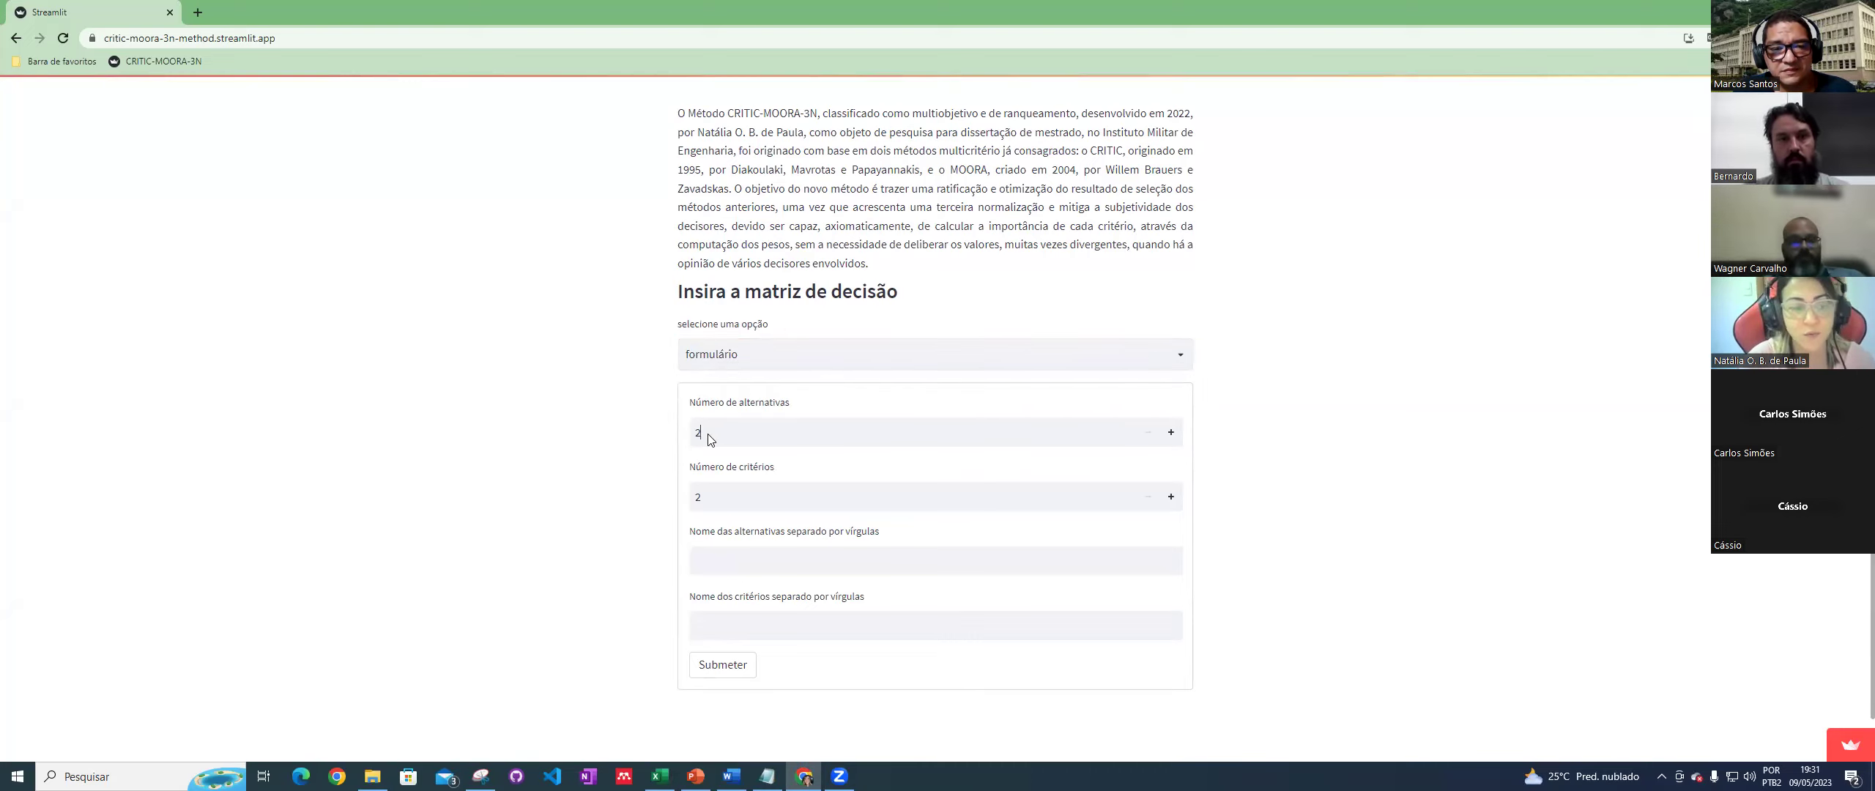
{"action": "left_click", "coordinate": [767, 776]}
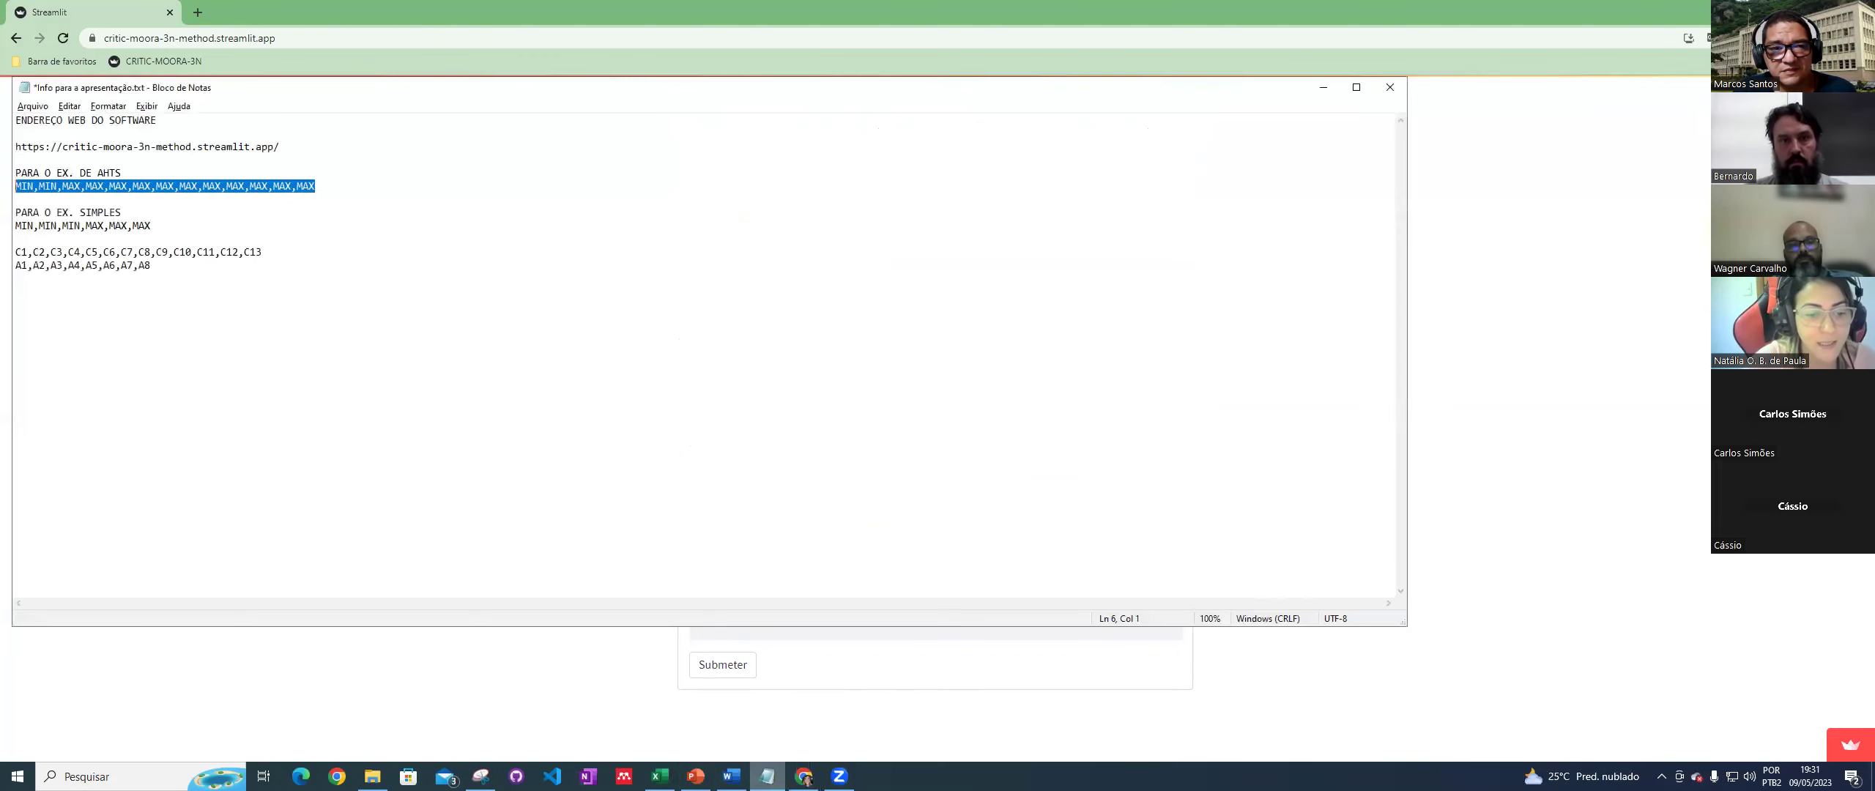
{"action": "left_click", "coordinate": [767, 775]}
{"action": "left_click", "coordinate": [480, 776]}
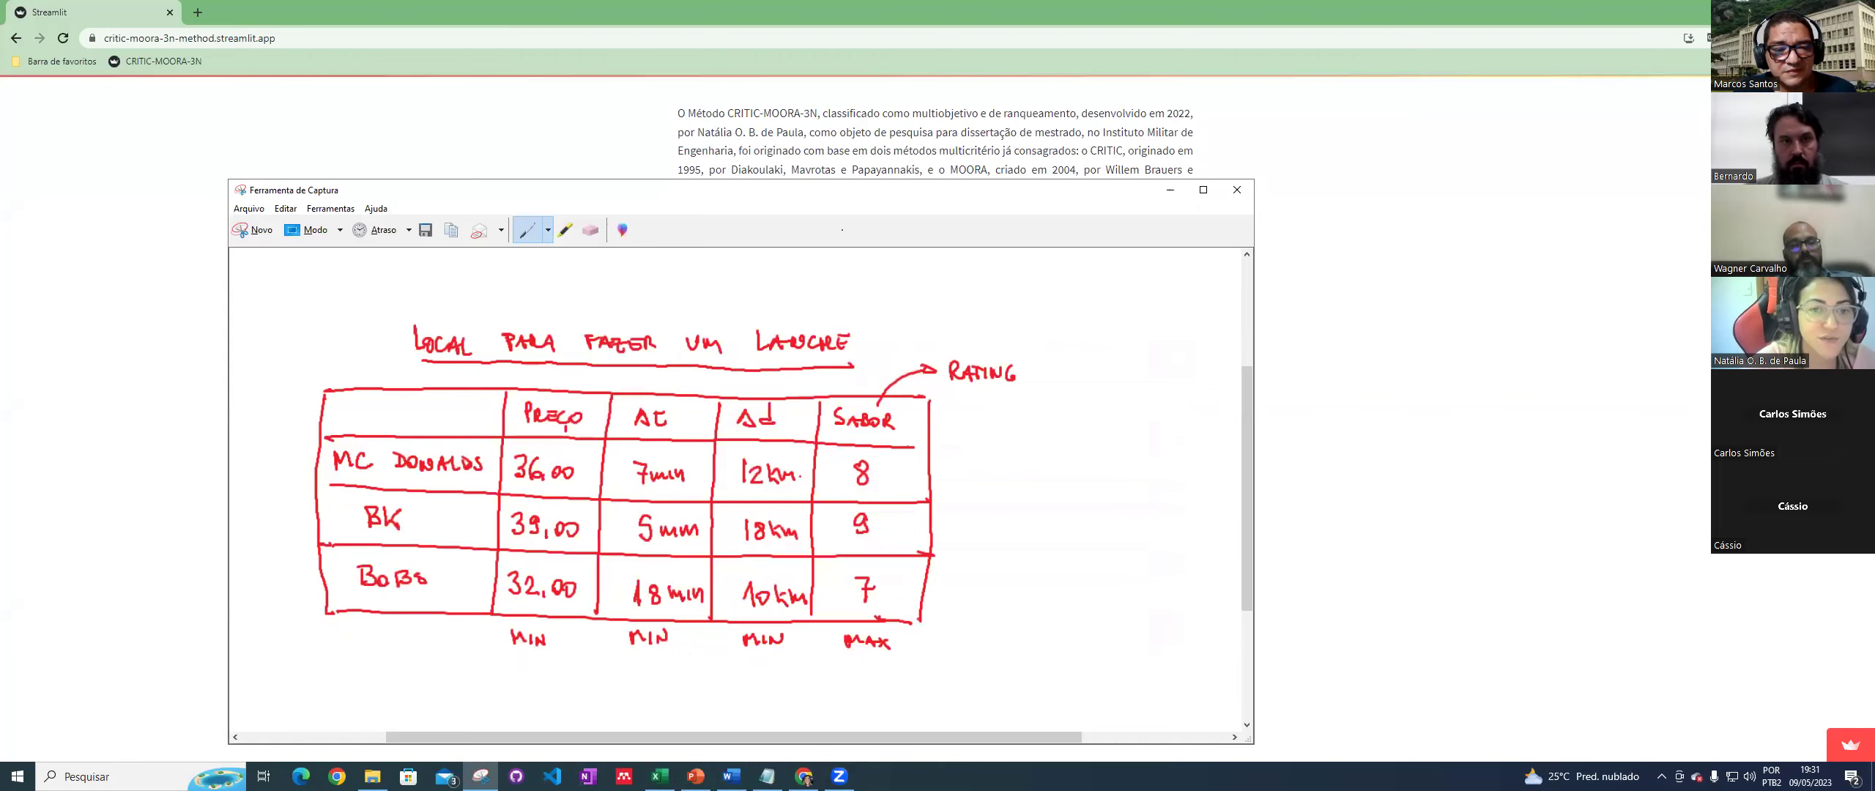
{"action": "key", "text": "super+Down"}
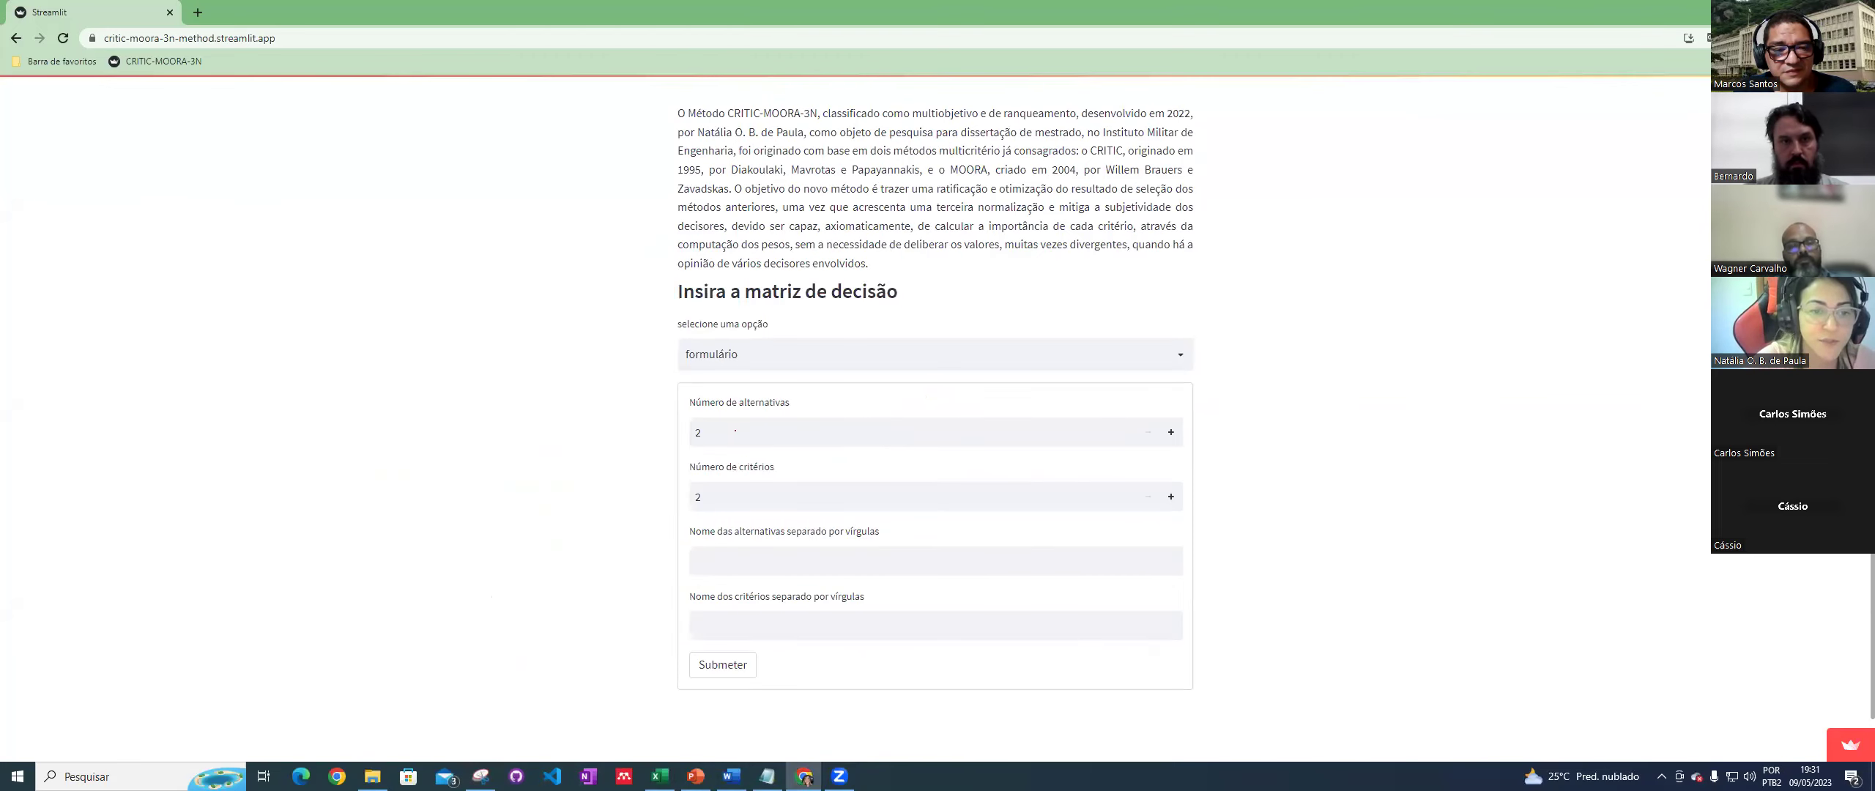
{"action": "left_click_drag", "start_coordinate": [699, 432], "coordinate": [675, 437]}
{"action": "type", "text": "3"}
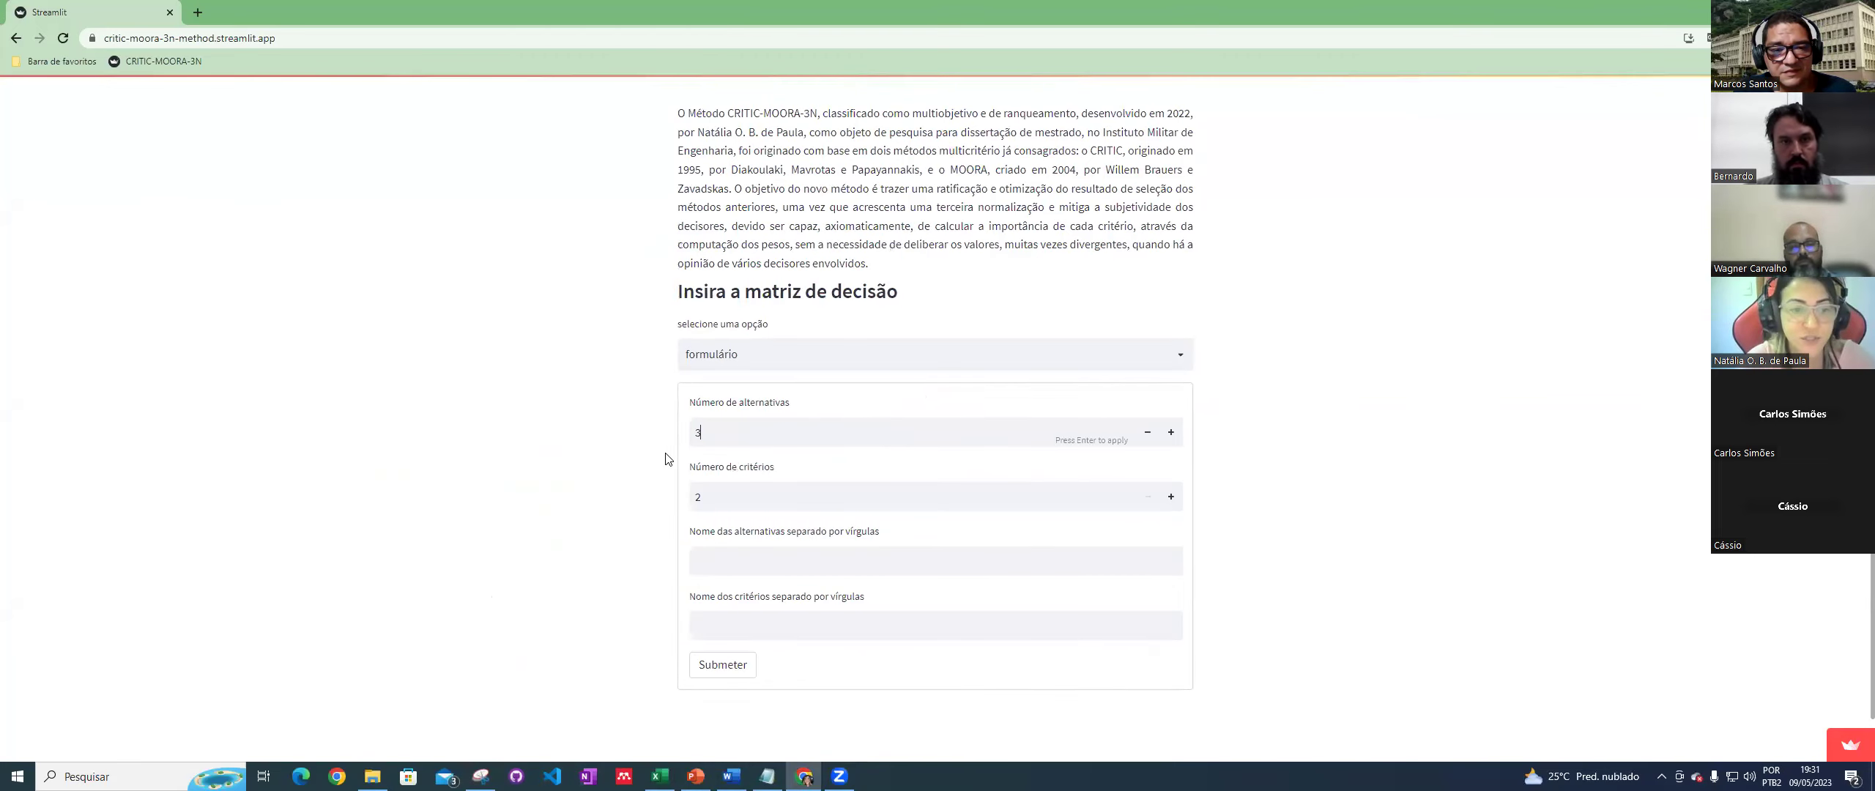
Step: Check the criteria in the captured table and set the number of criteria to 4
{"action": "key", "text": "alt+Tab"}
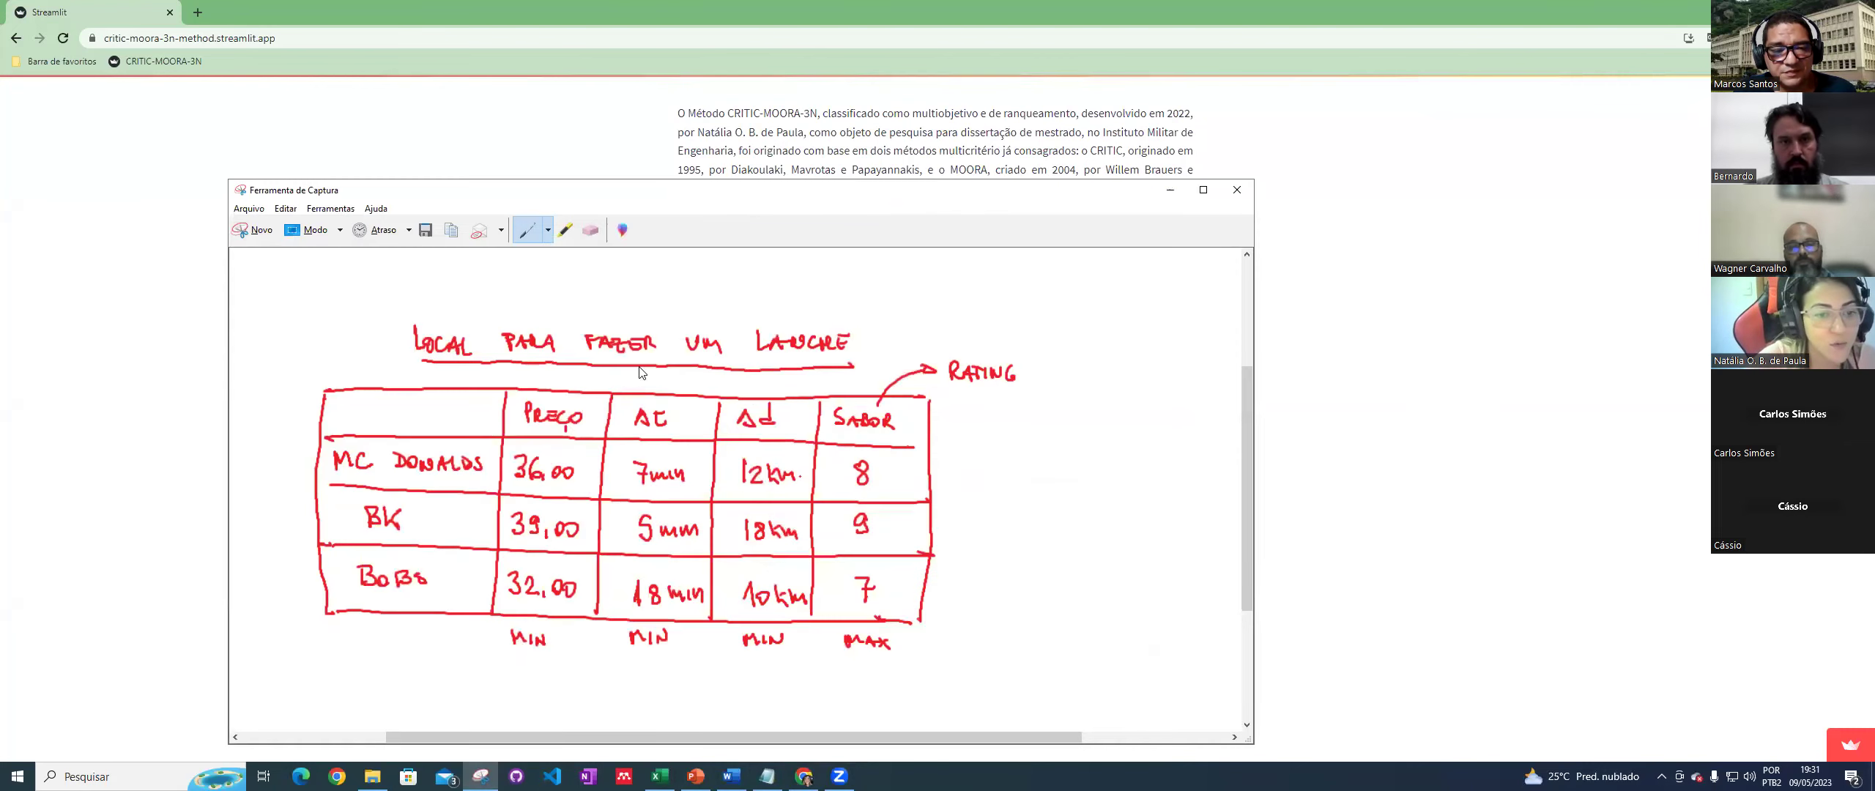
{"action": "key", "text": "alt+Tab"}
{"action": "left_click_drag", "start_coordinate": [699, 497], "coordinate": [668, 503]}
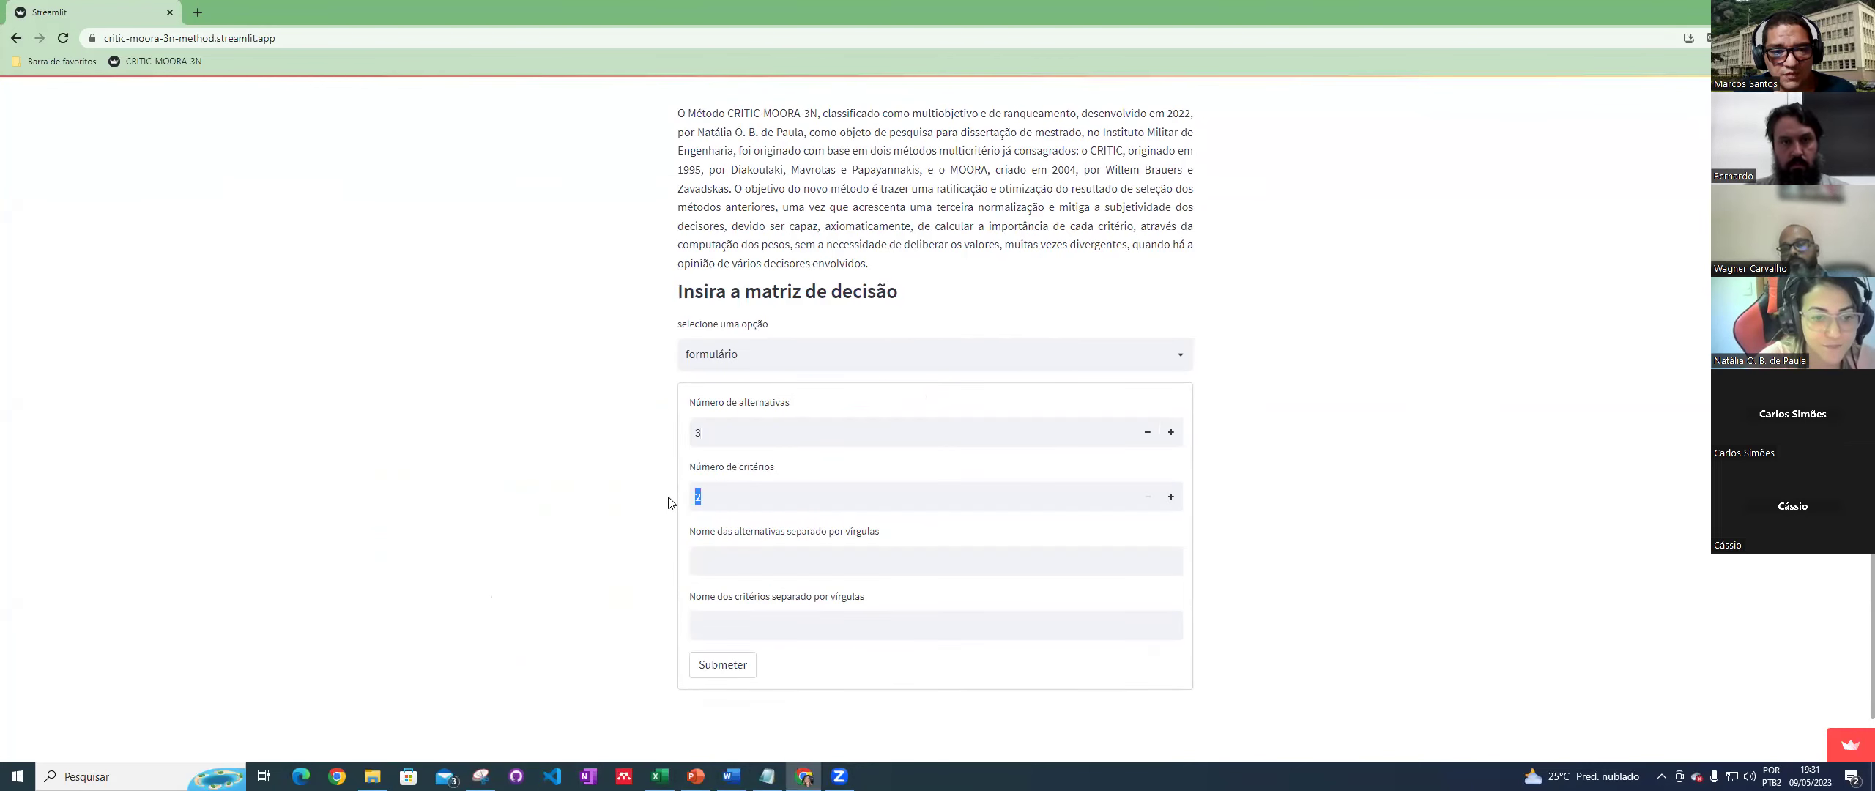
{"action": "type", "text": "4"}
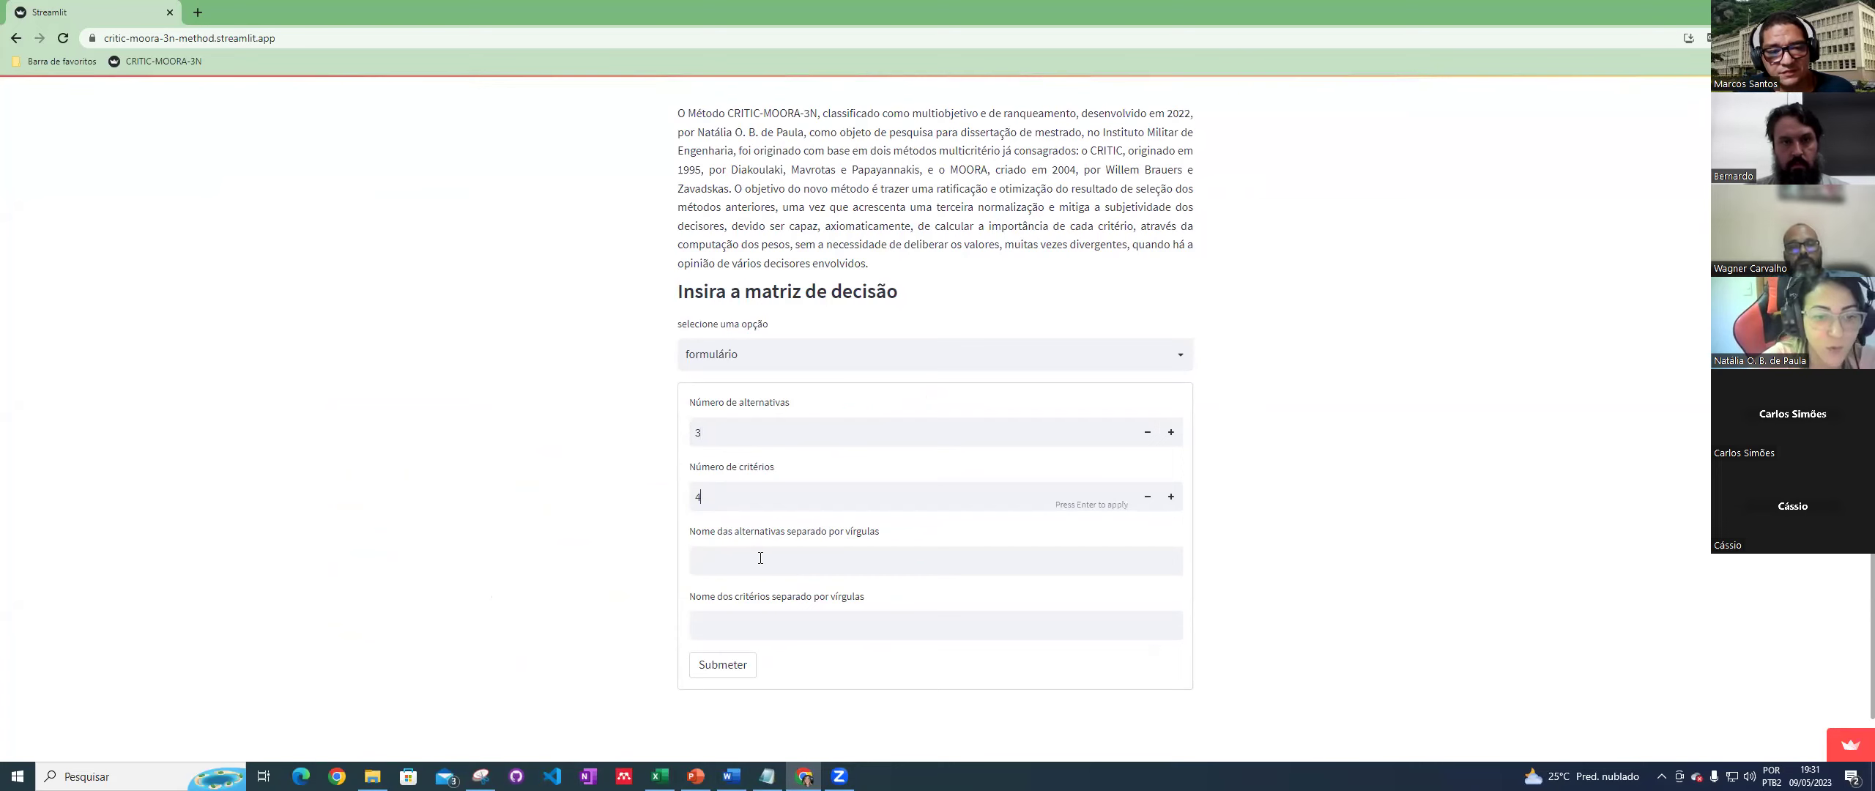
Step: Enter MC,BK,Bobs as the comma-separated names of the alternatives
{"action": "left_click", "coordinate": [759, 558]}
{"action": "type", "text": "MC,"}
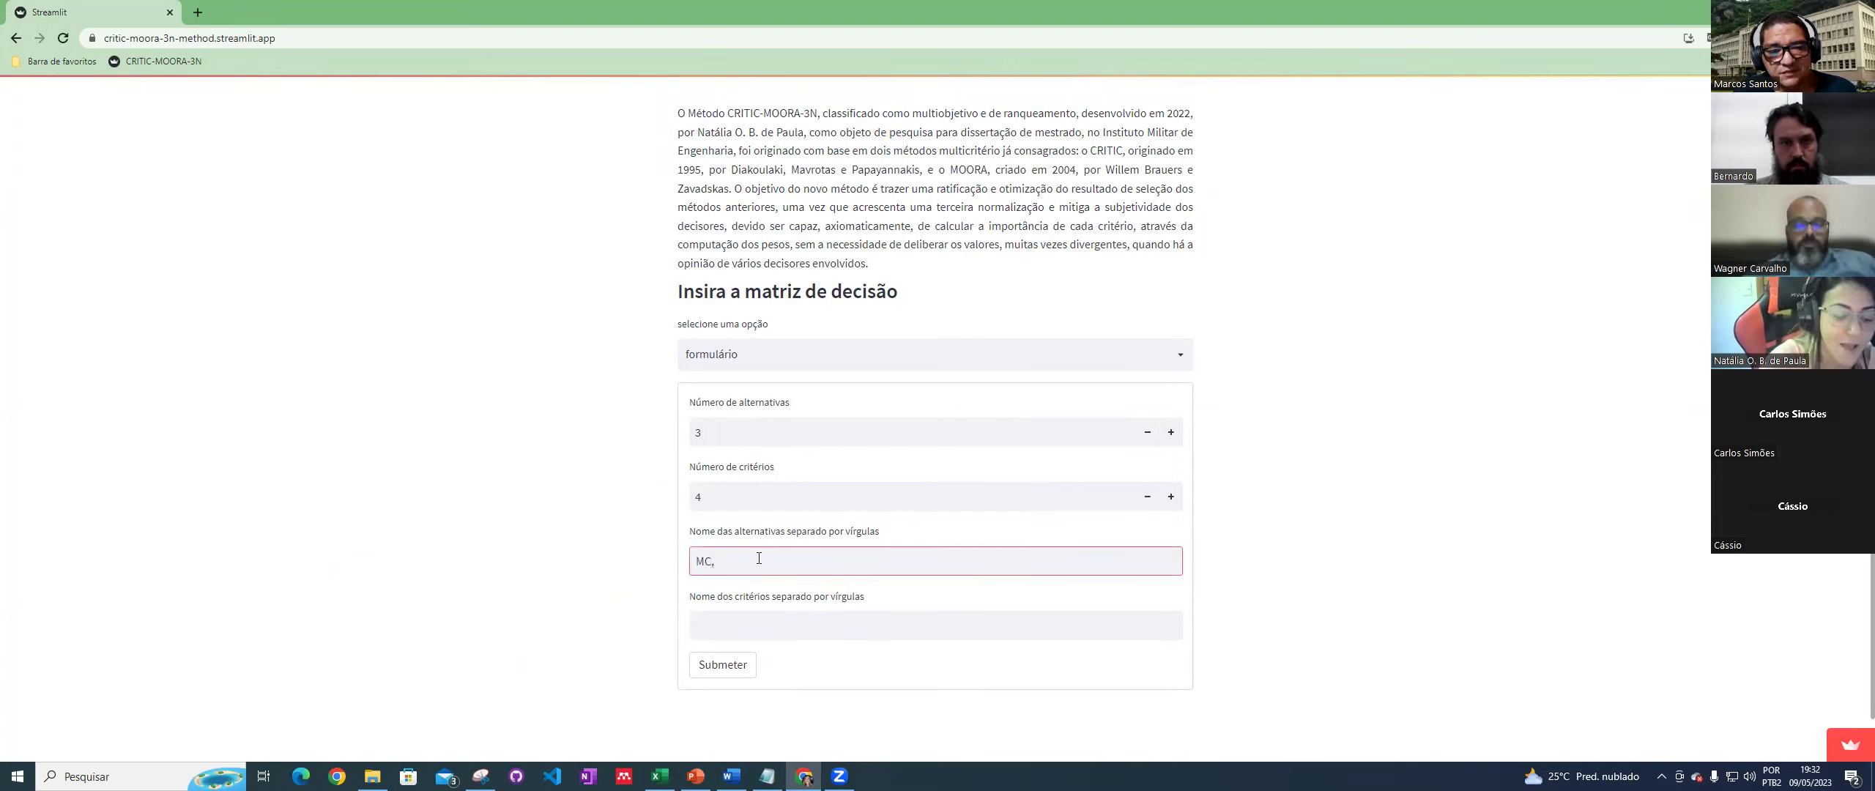
{"action": "type", "text": "BK,Bob"}
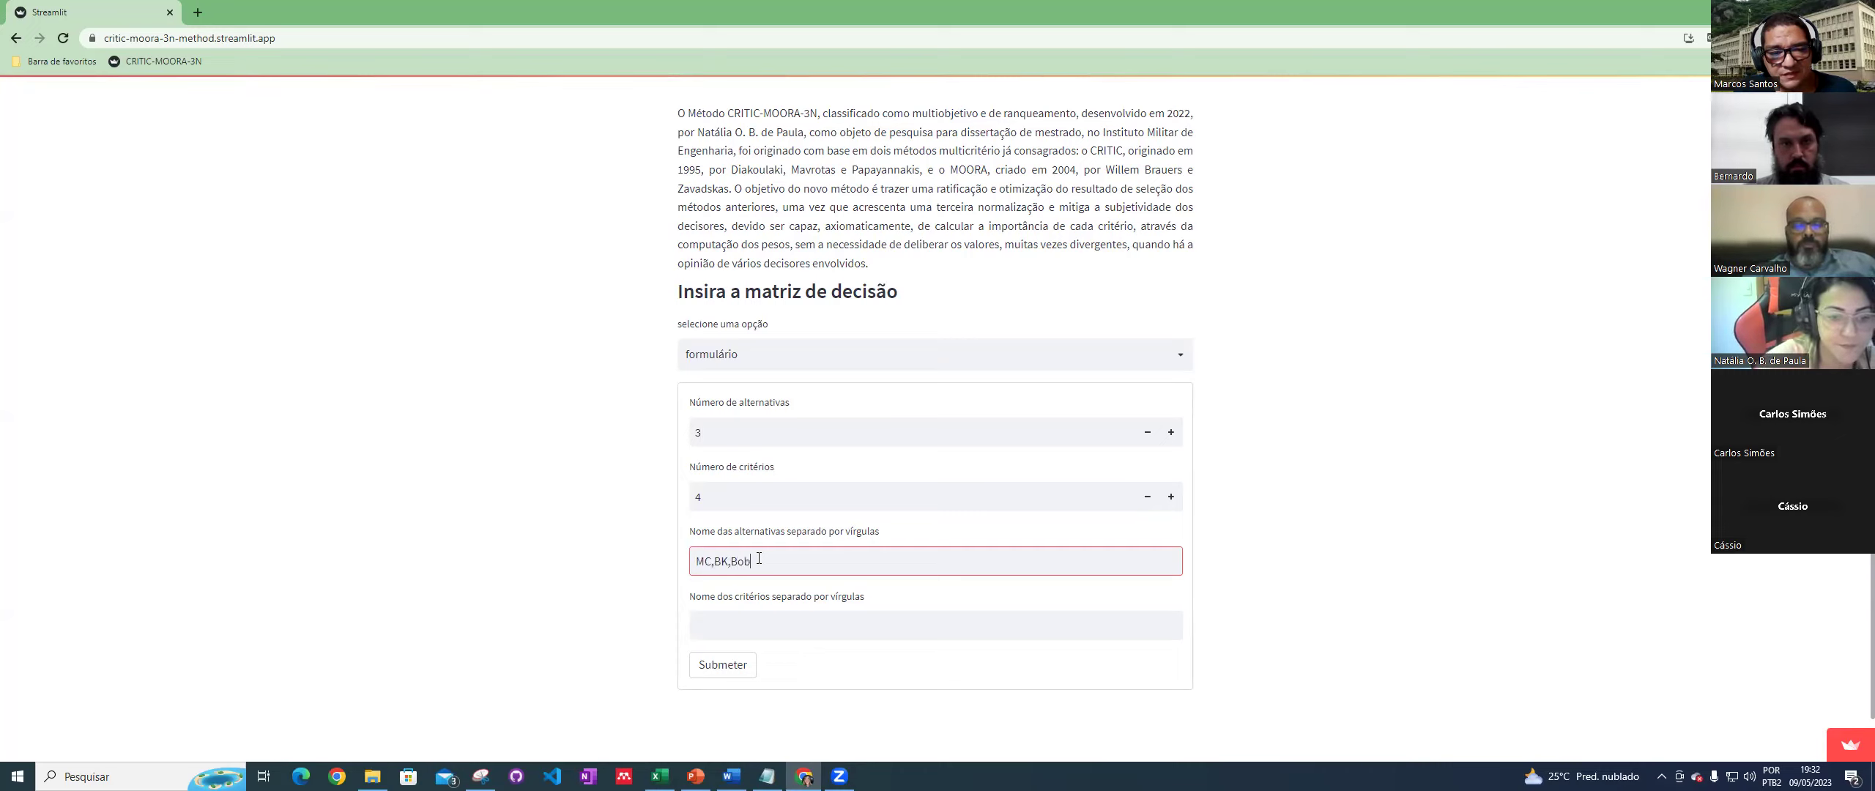
{"action": "type", "text": "s"}
Step: Consult the captured table and enter the criteria names as Preço,Tempo.Distancia,Sabor
{"action": "left_click", "coordinate": [767, 633]}
{"action": "key", "text": "alt+Tab"}
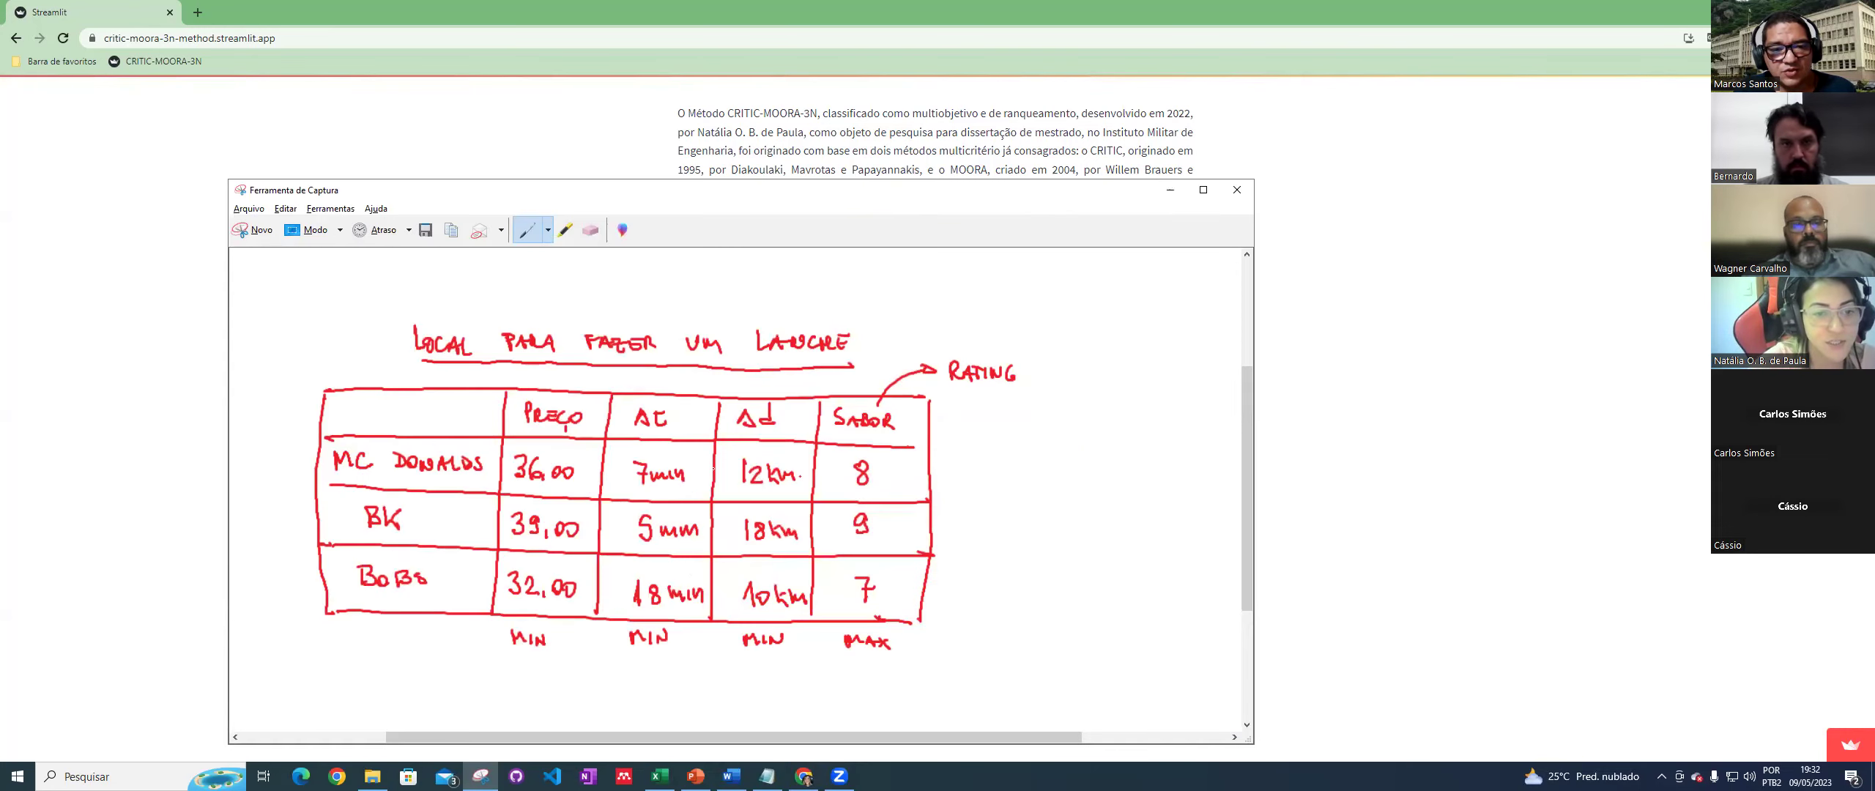
{"action": "key", "text": "alt+Tab"}
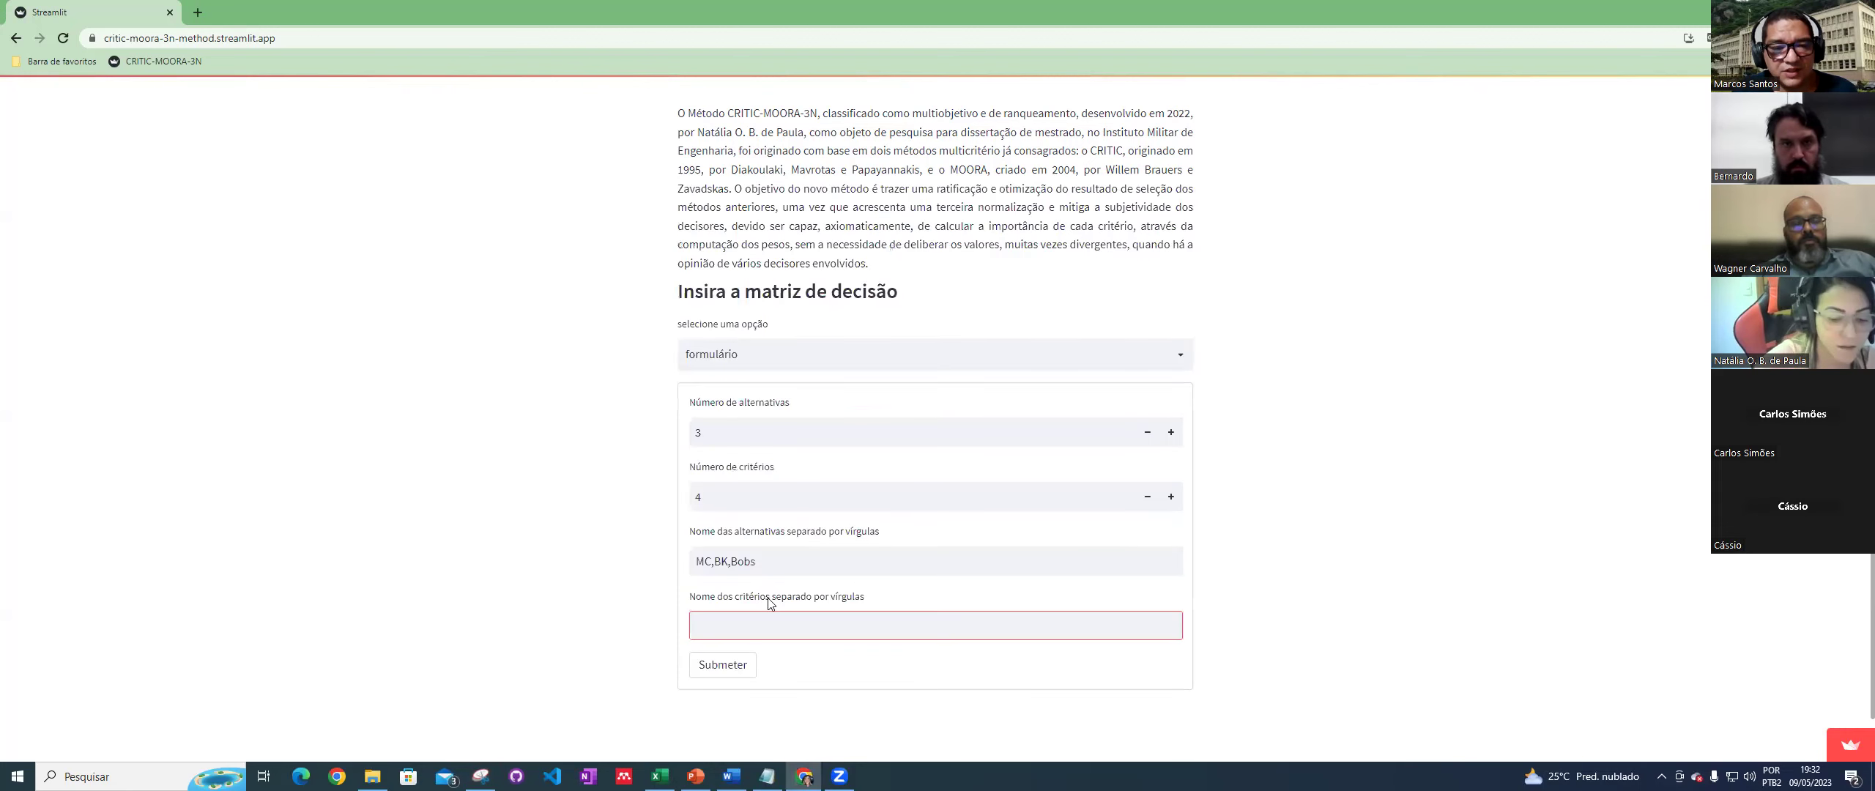
{"action": "type", "text": "Preço,D"}
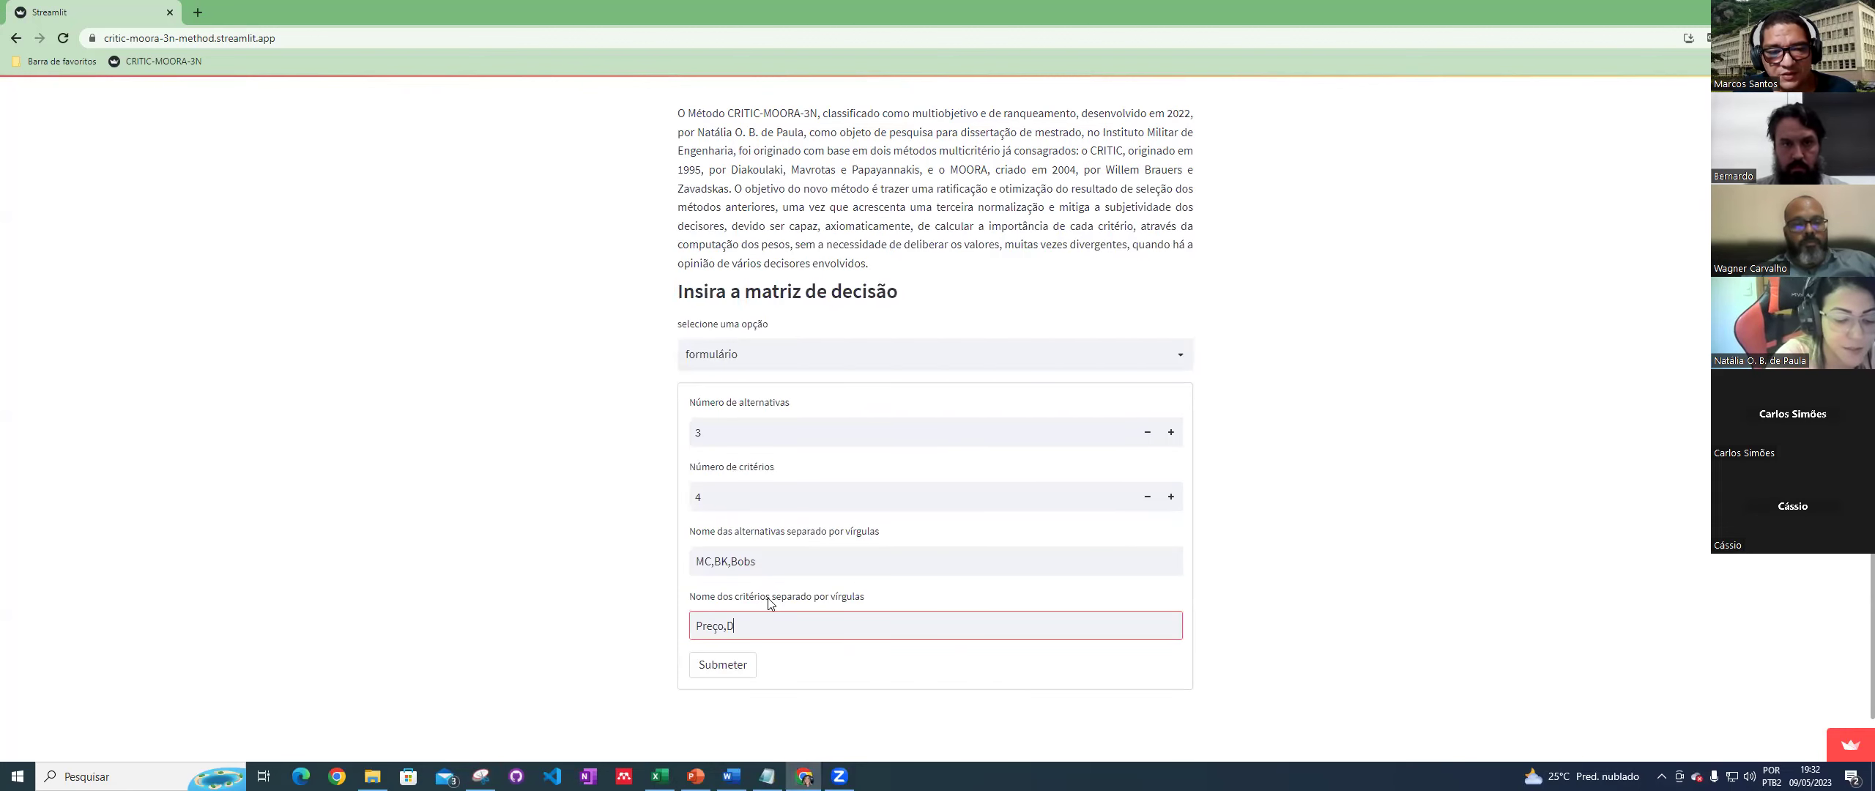
{"action": "type", "text": "istancia,"}
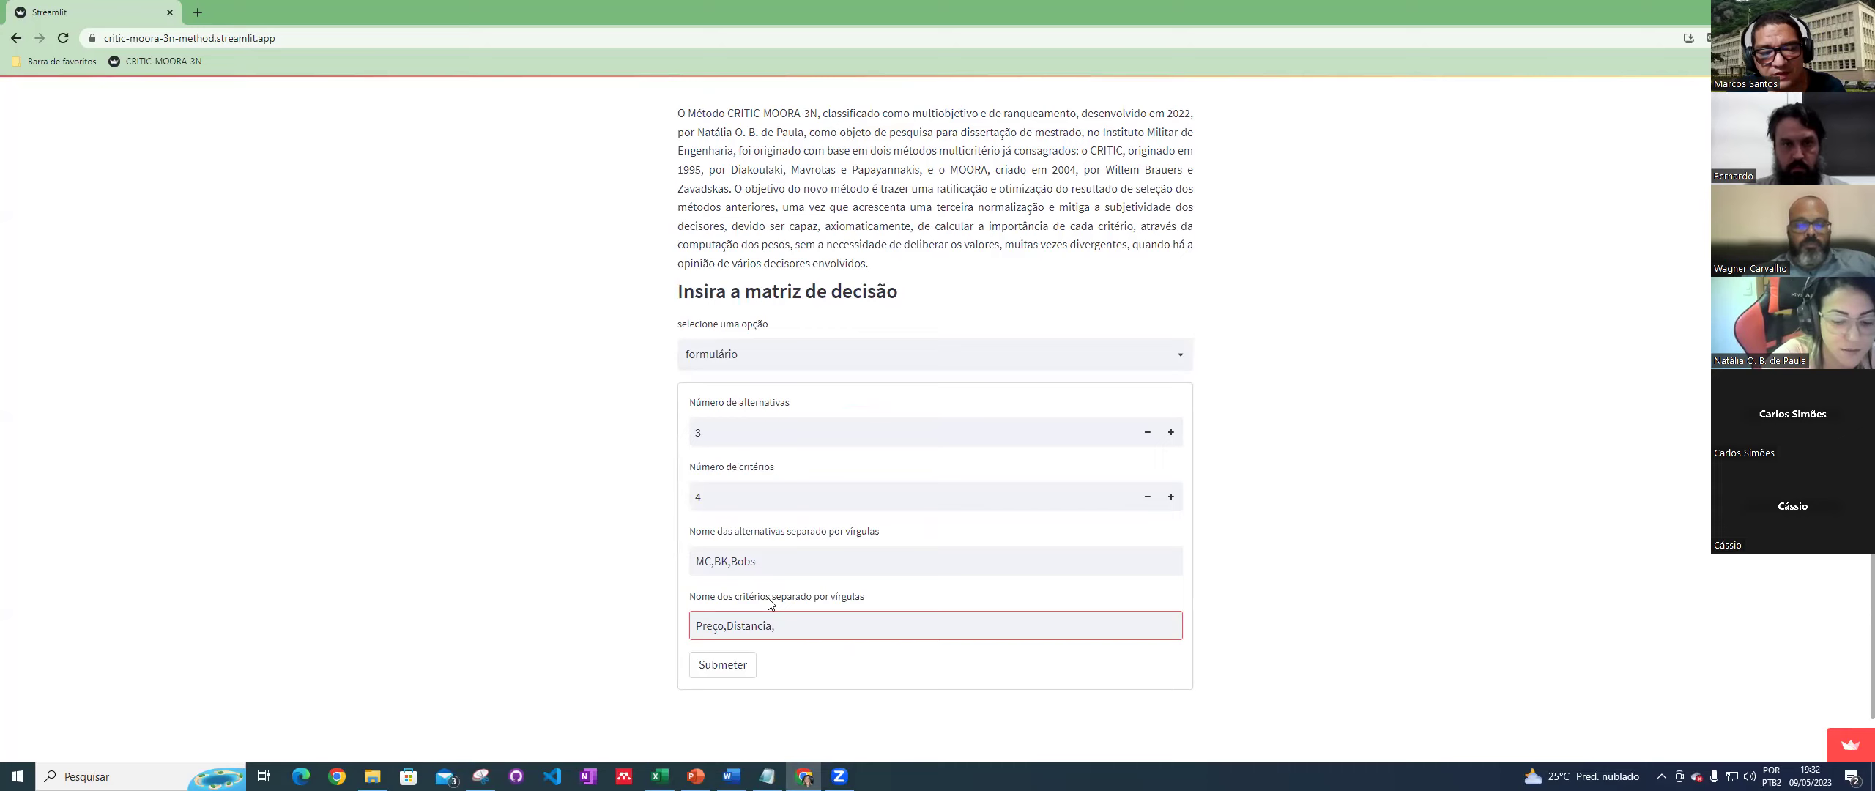
{"action": "key", "text": "BackSpace"}
{"action": "key", "text": "BackSpace"}
{"action": "key", "text": "BackSpace"}
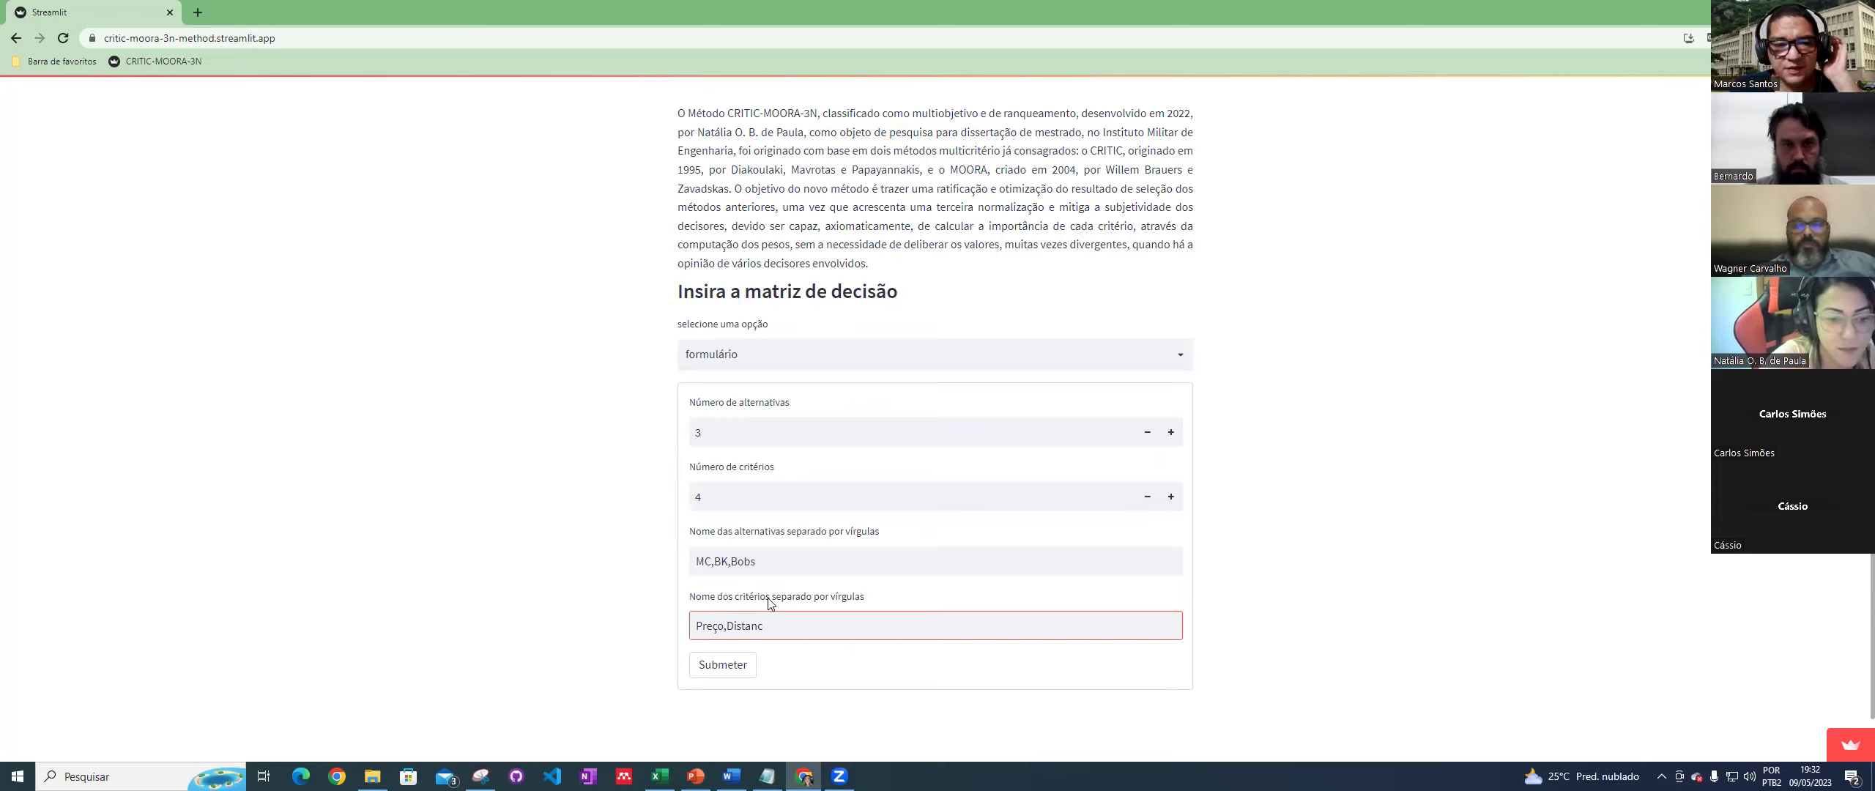
{"action": "type", "text": "Tempo.Distanc"}
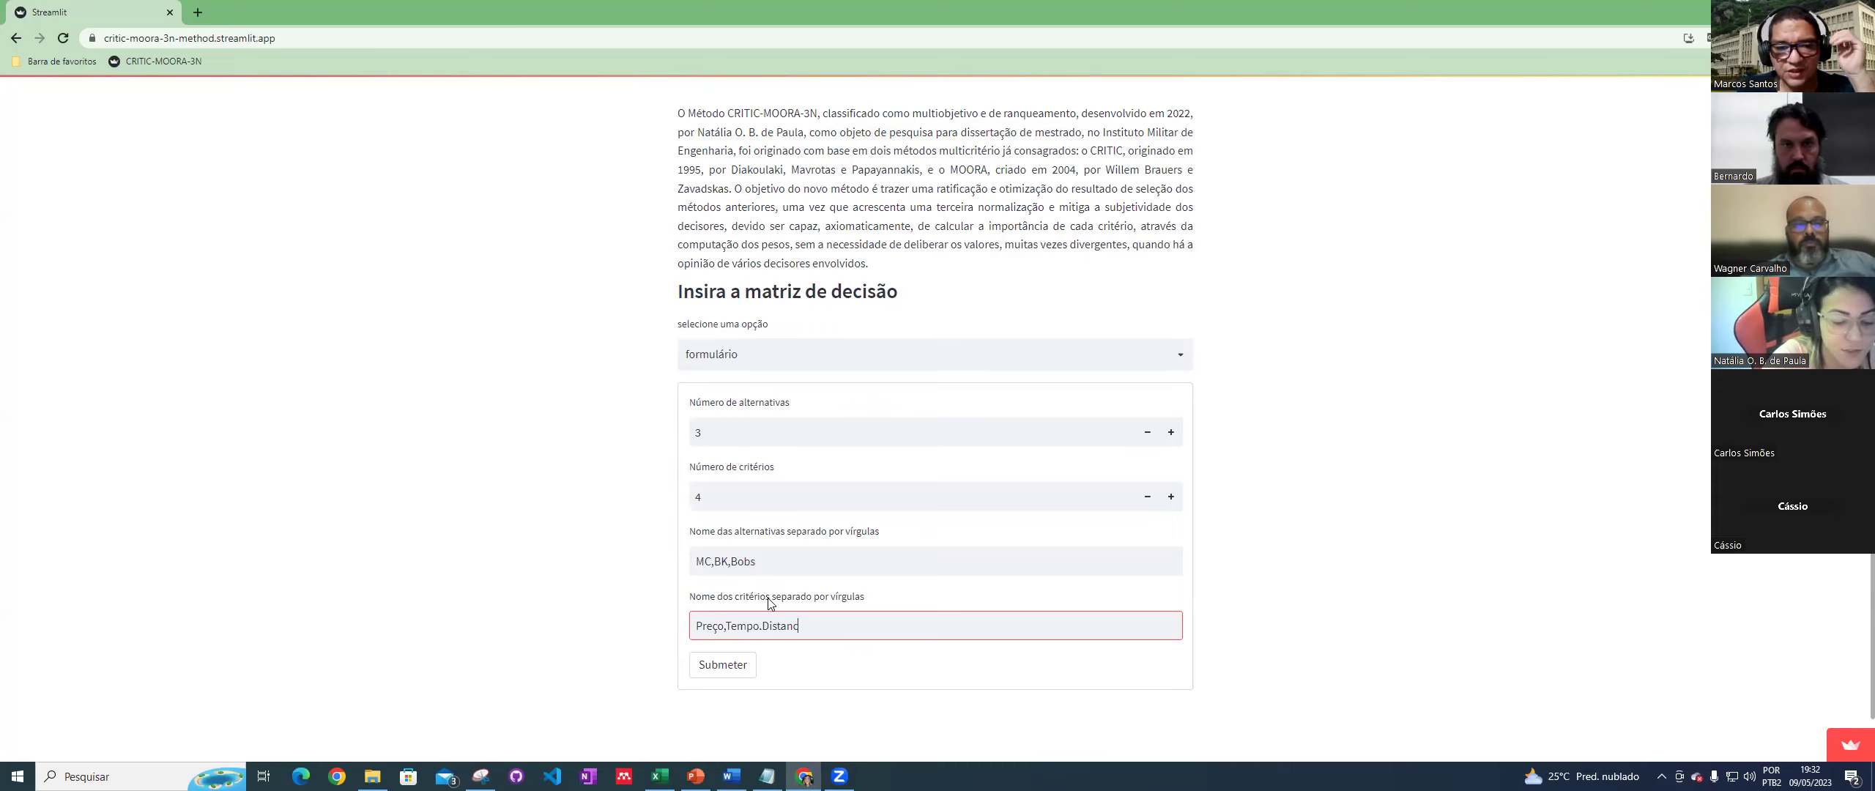
{"action": "type", "text": "ia,Sabor"}
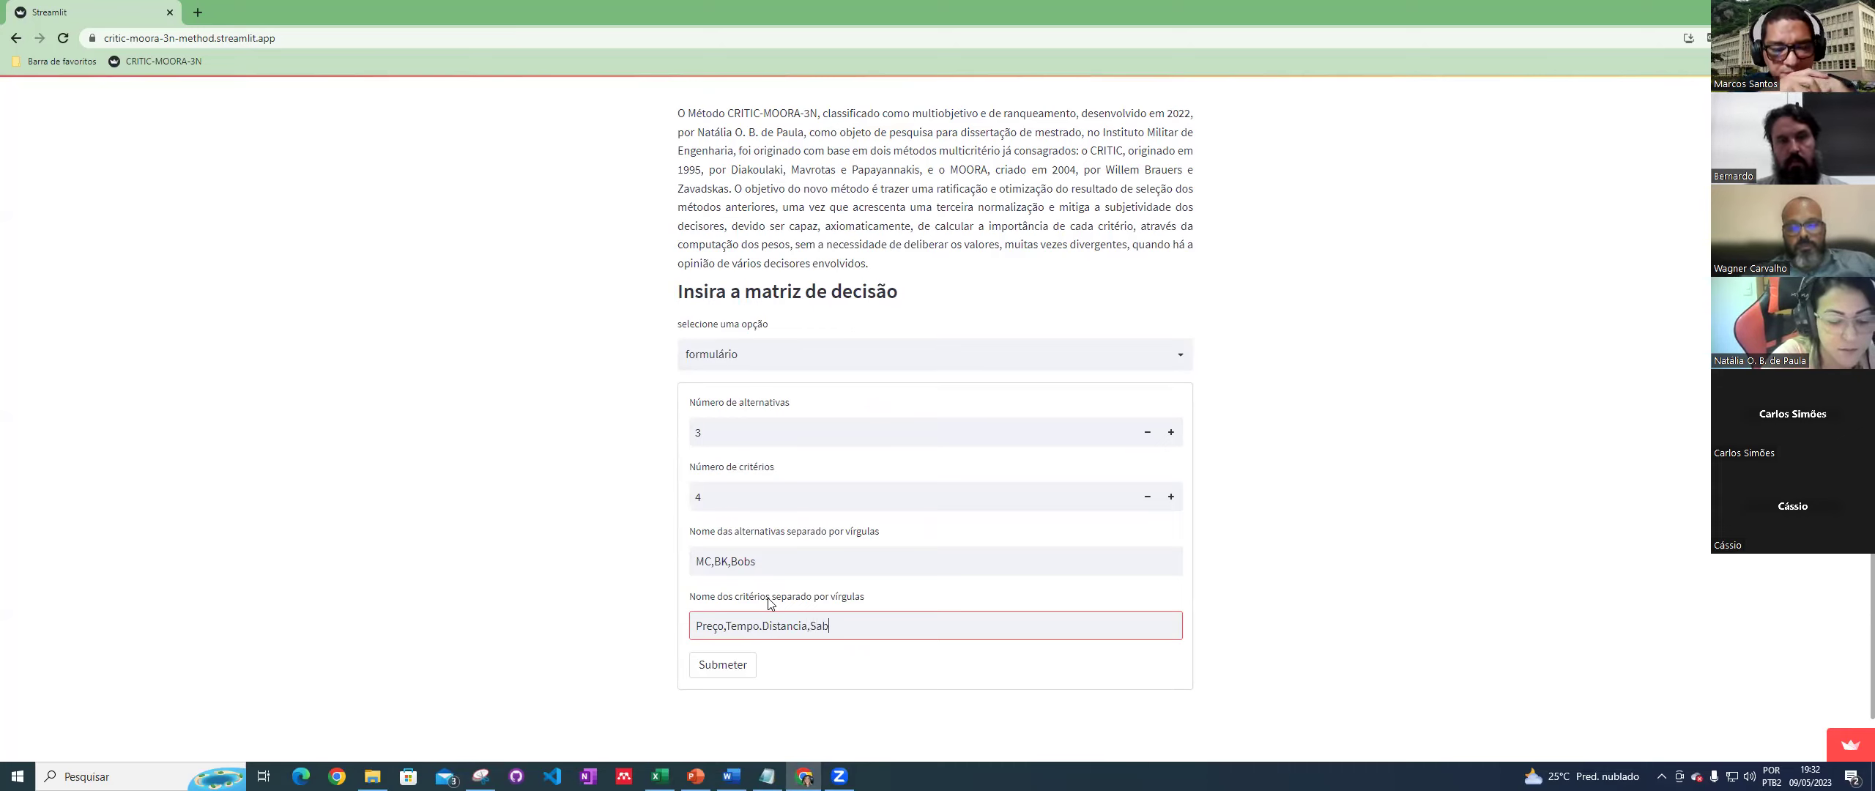
Step: Correct the criteria names to Preço,Tempo,Distancia,Sabor and submit the form
{"action": "left_click", "coordinate": [722, 668]}
{"action": "left_click", "coordinate": [762, 623]}
{"action": "left_click", "coordinate": [749, 659]}
{"action": "scroll", "coordinate": [952, 564], "scroll_direction": "down", "scroll_amount": 5}
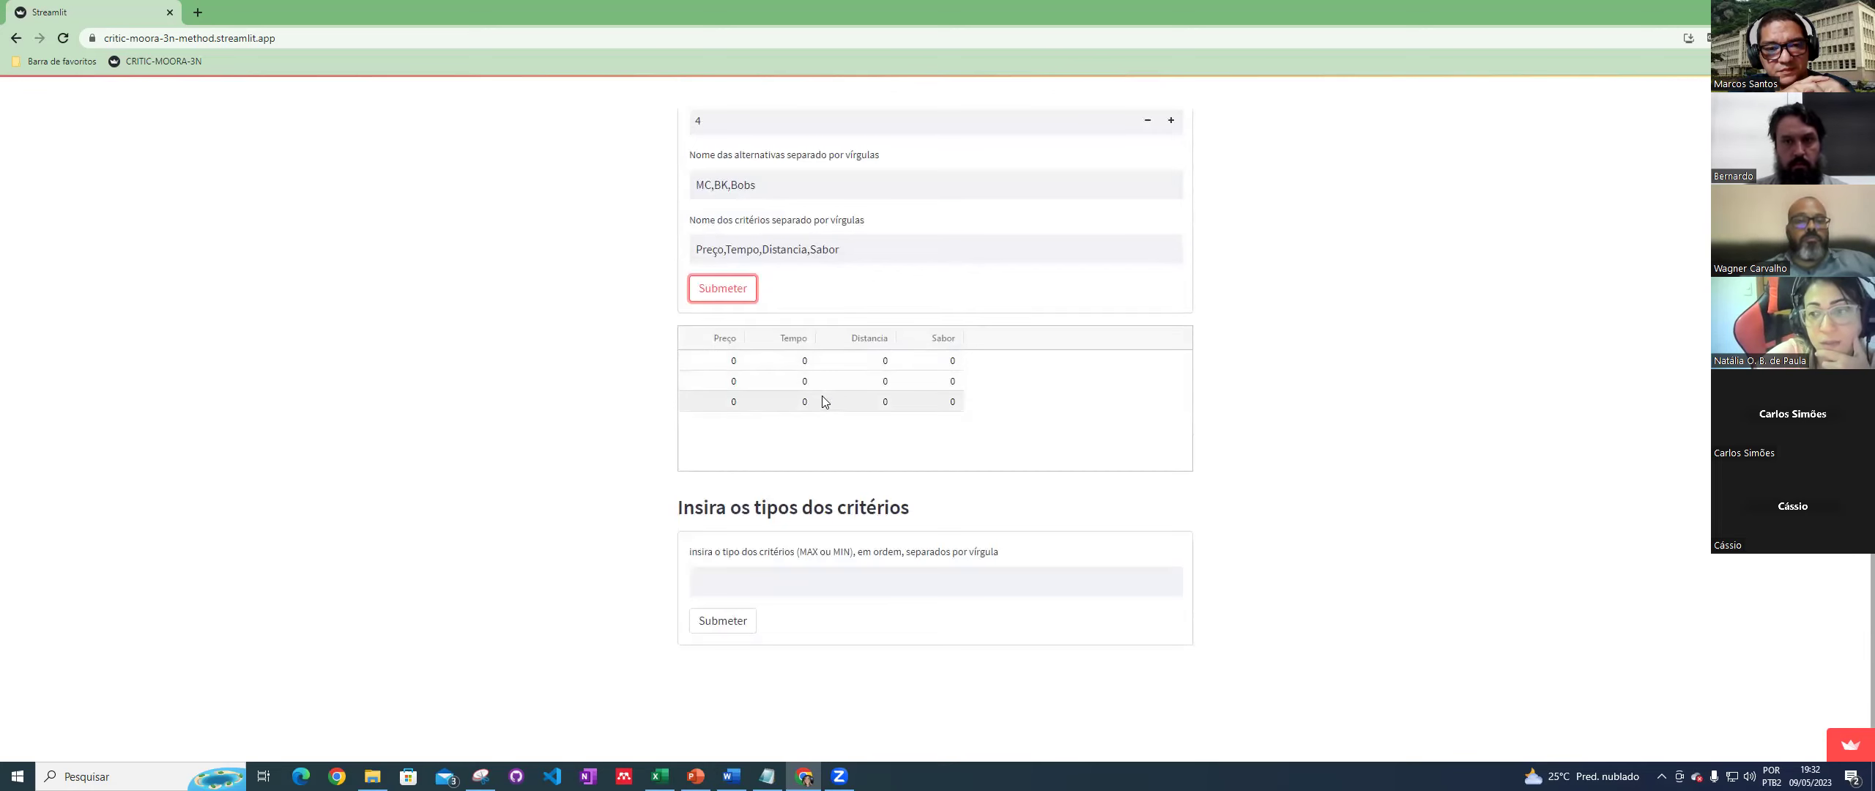
Step: Fill the Preço column of the decision matrix with 36, 39 and 32 from the captured table
{"action": "key", "text": "alt+Tab"}
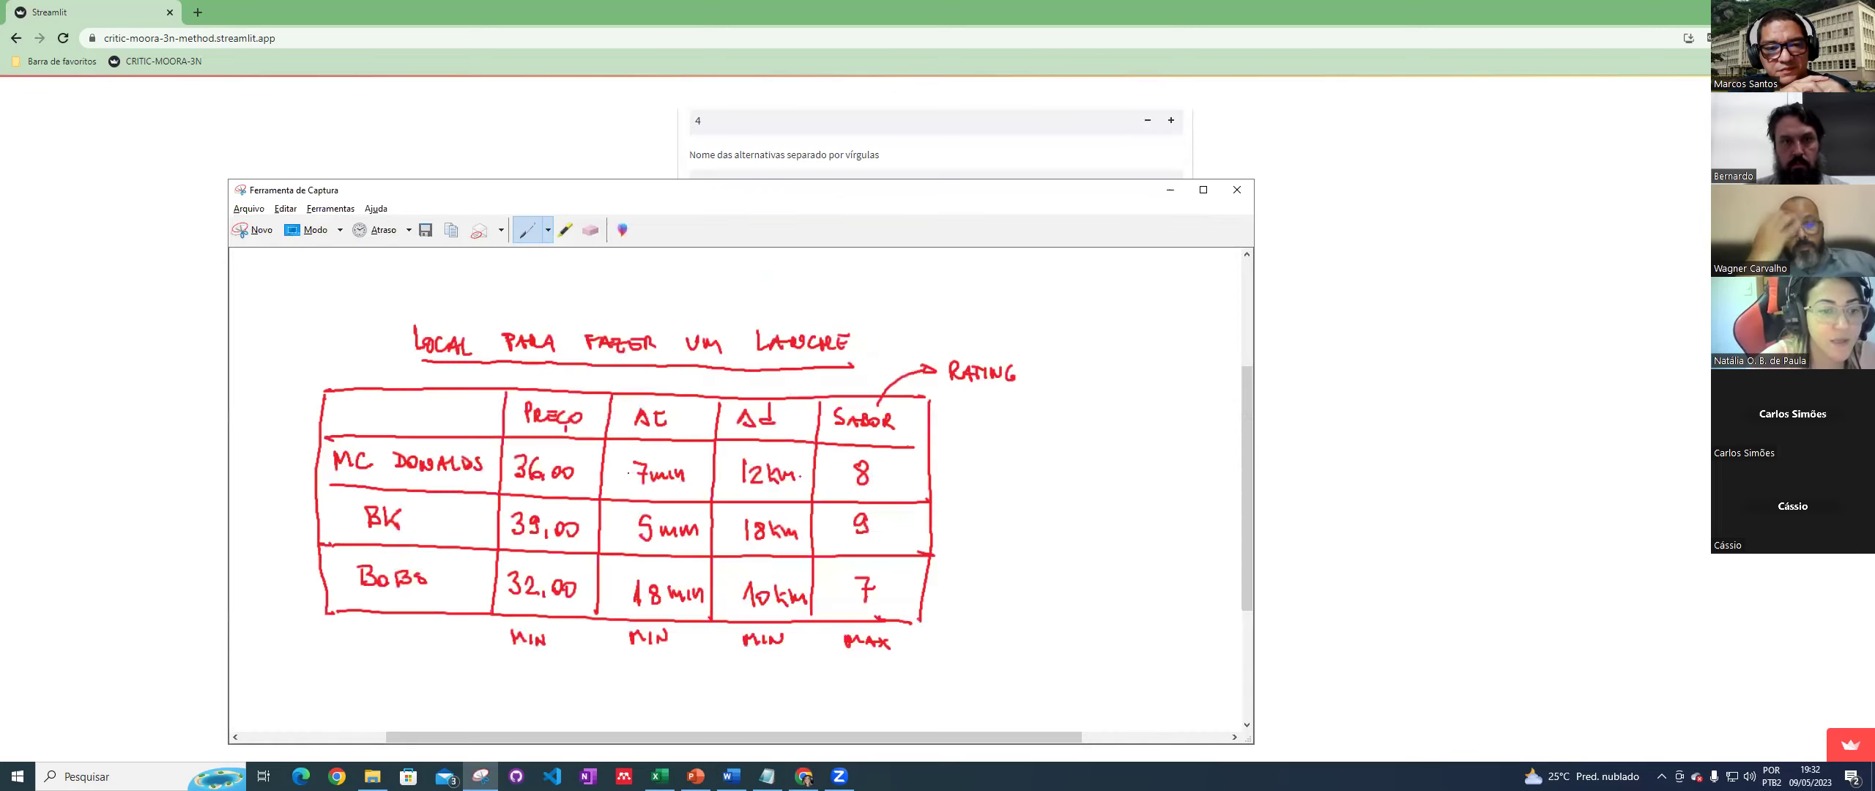
{"action": "key", "text": "alt+Tab"}
{"action": "left_click", "coordinate": [729, 358]}
{"action": "type", "text": "36"}
{"action": "left_click", "coordinate": [725, 378]}
{"action": "type", "text": "35"}
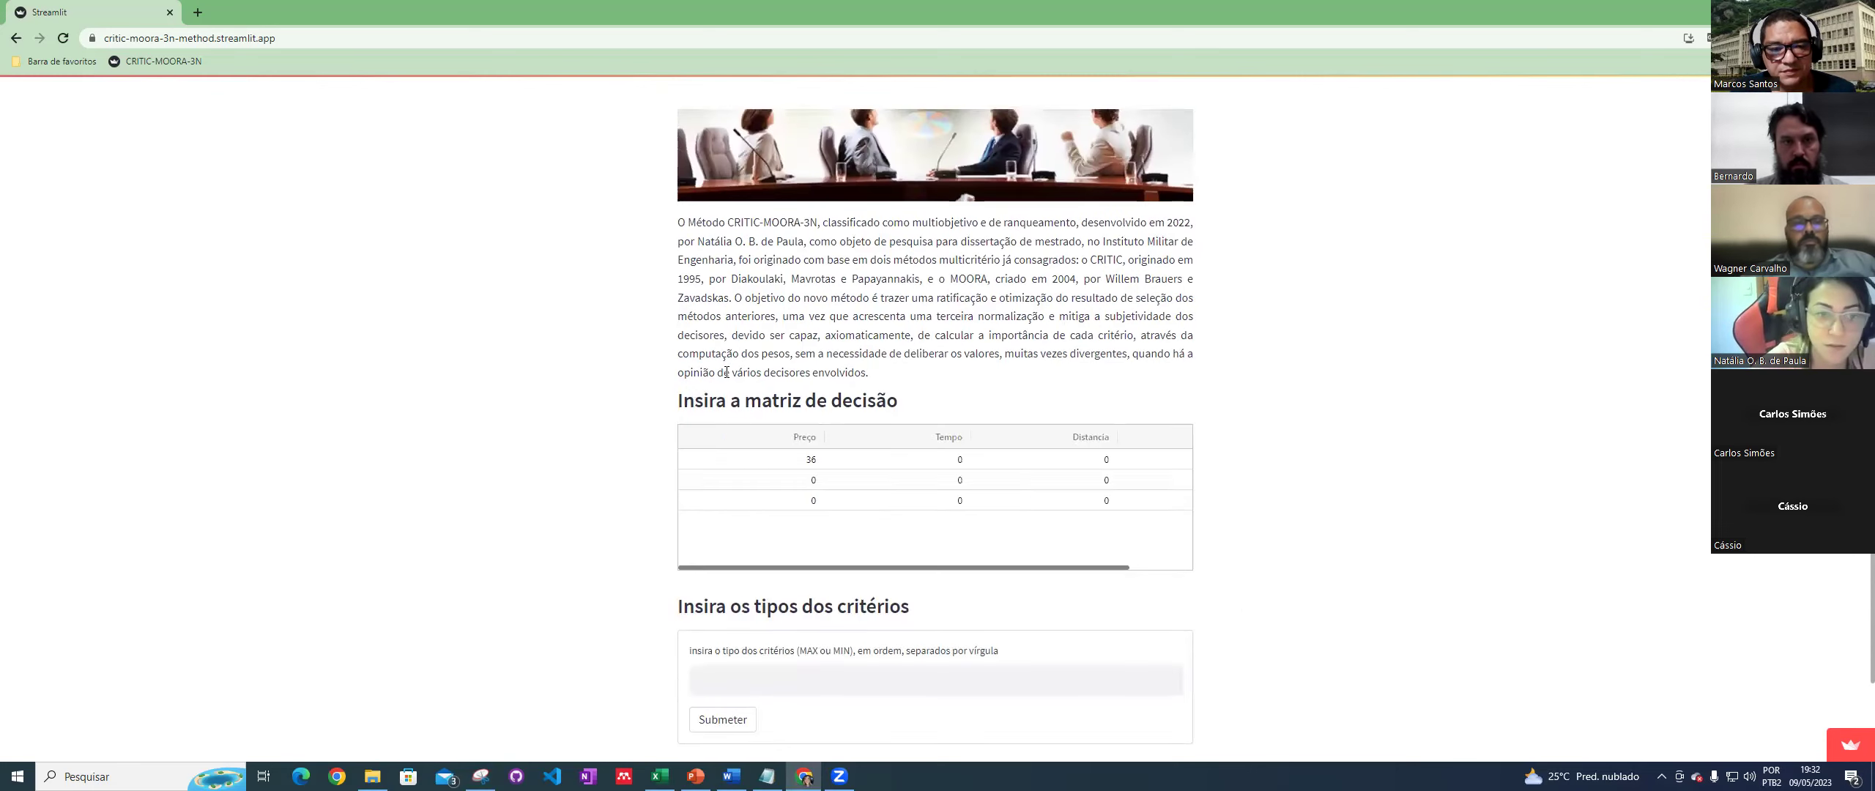
{"action": "left_click", "coordinate": [731, 482]}
{"action": "type", "text": "39"}
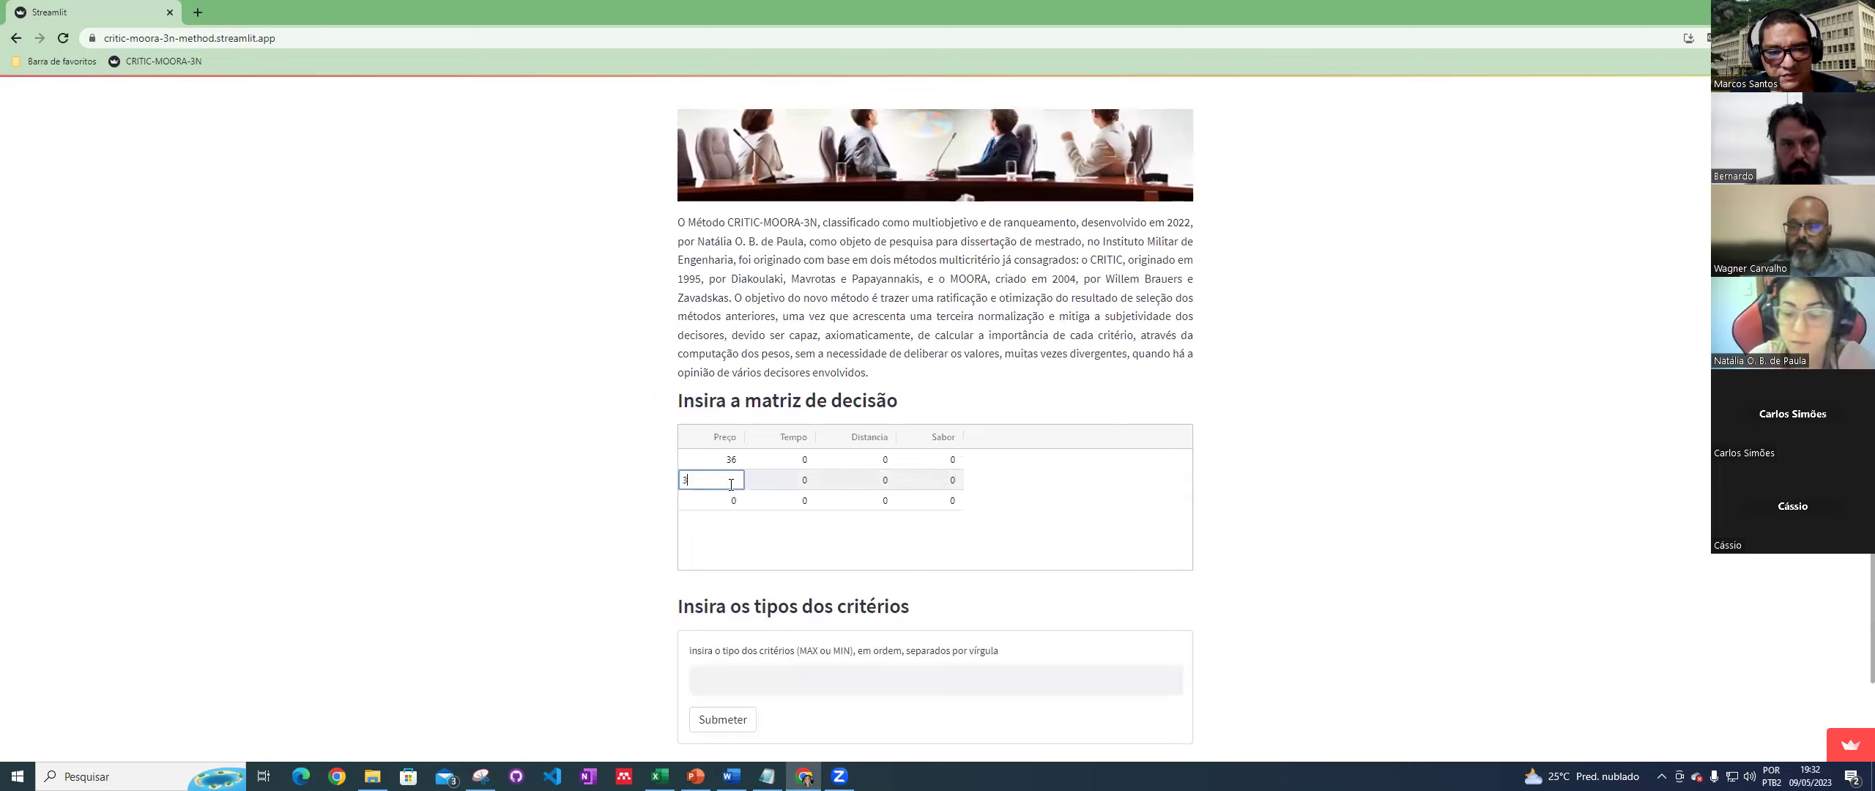
{"action": "left_click", "coordinate": [738, 502]}
{"action": "type", "text": "32"}
{"action": "left_click", "coordinate": [795, 458]}
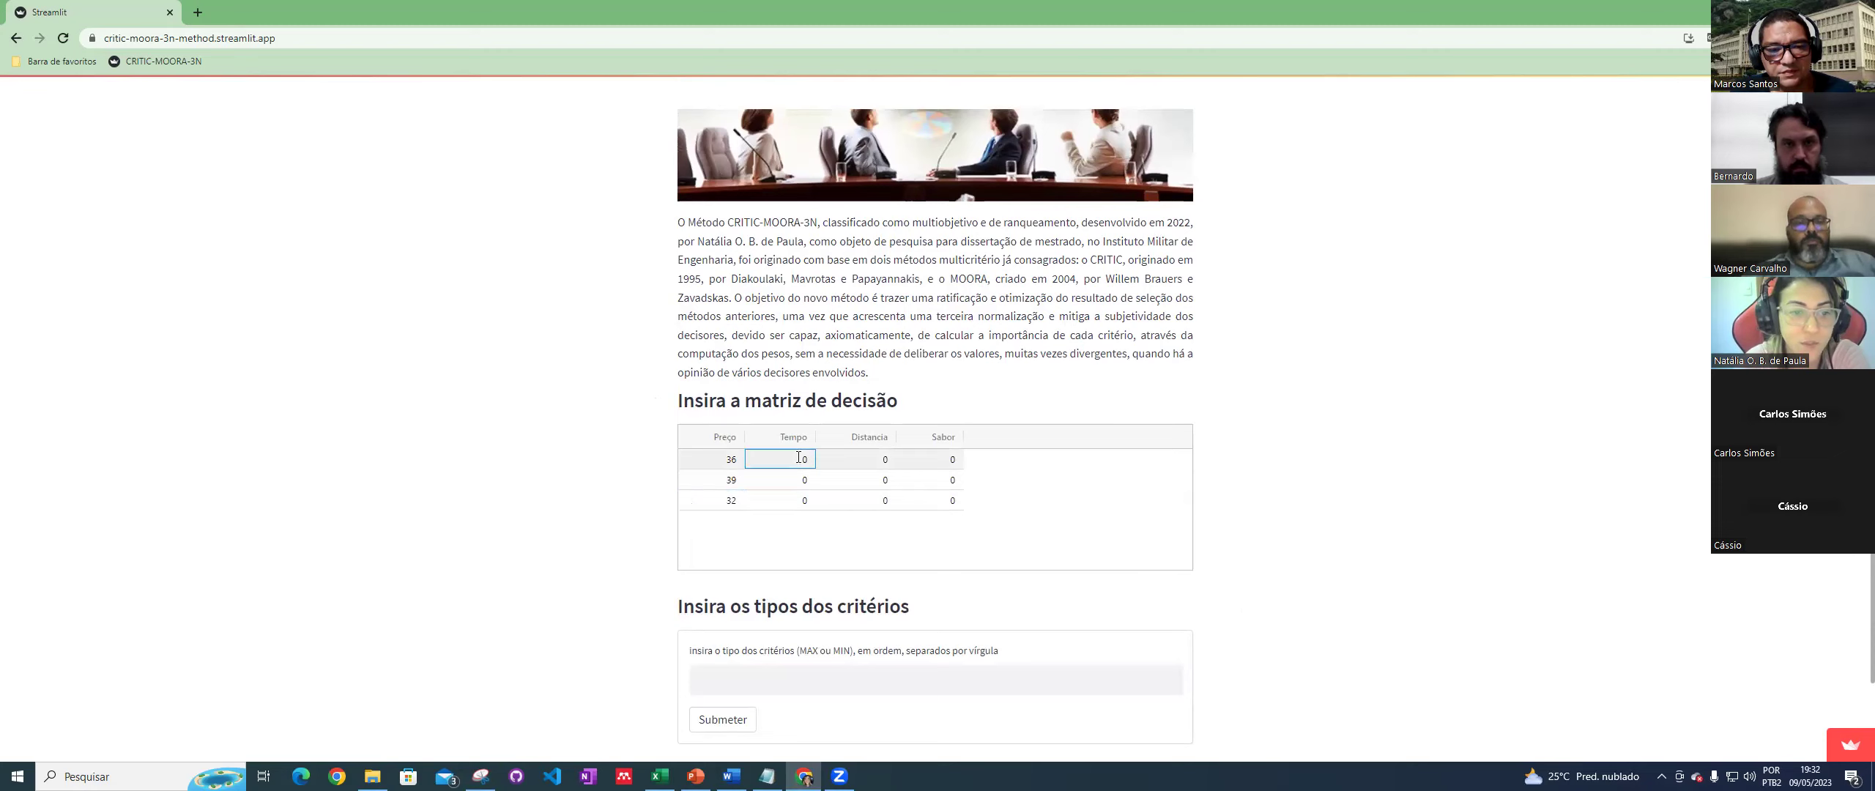
{"action": "left_click", "coordinate": [737, 495]}
{"action": "type", "text": "32"}
{"action": "key", "text": "Return"}
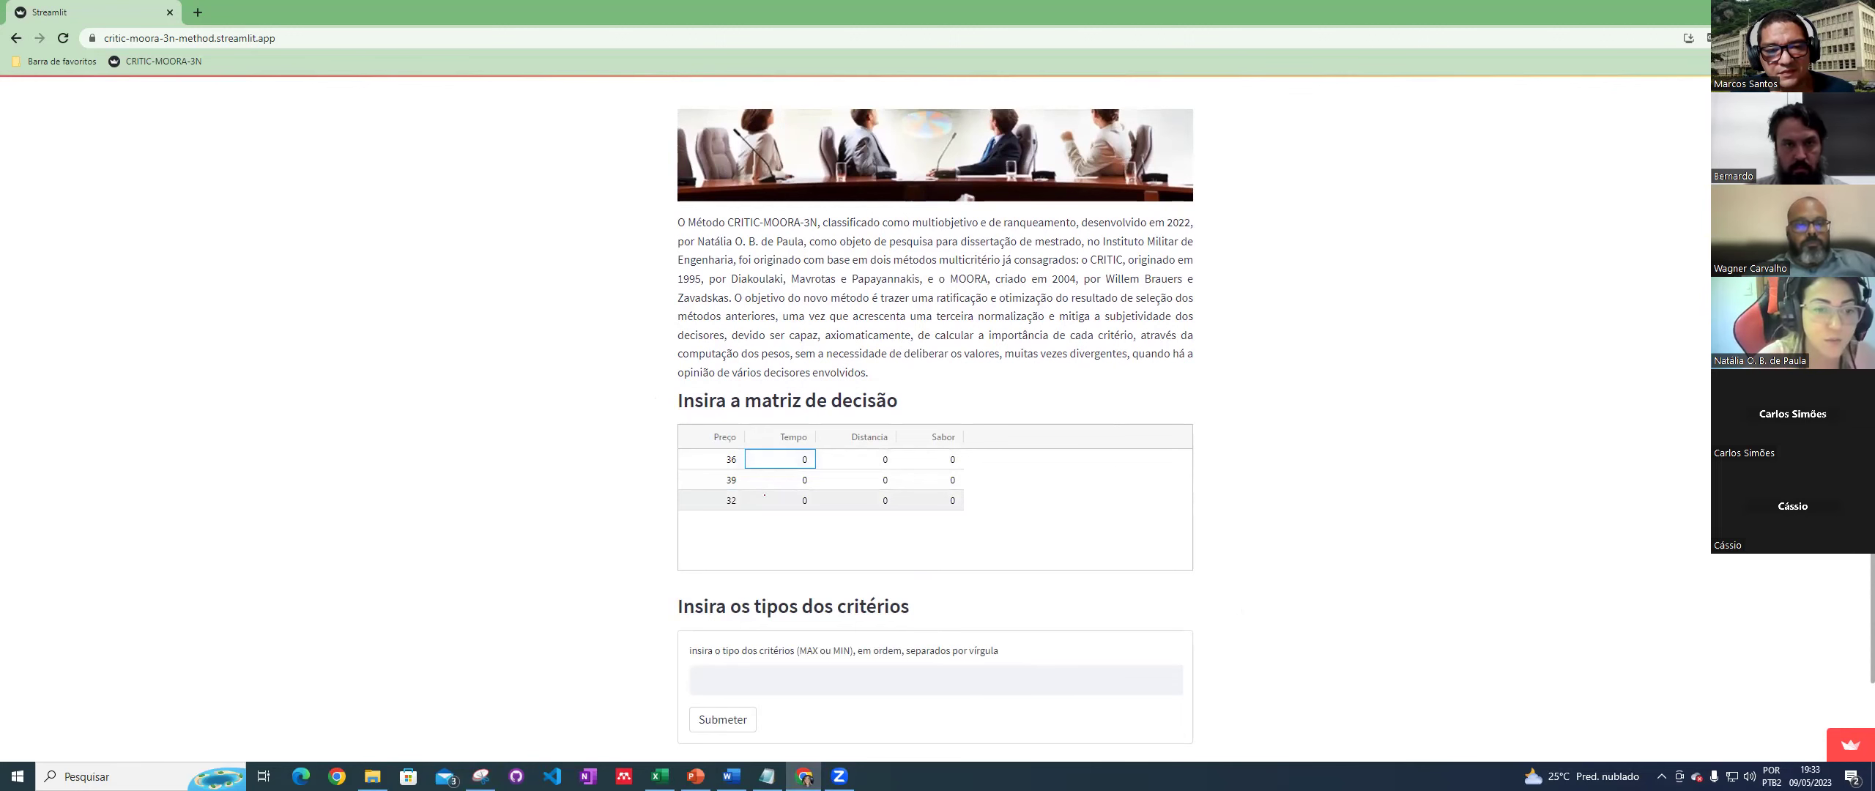
Step: Fill the Tempo column of the decision matrix with 7, 5 and 18 from the captured table
{"action": "key", "text": "alt+Tab"}
{"action": "key", "text": "alt+Tab"}
{"action": "left_click", "coordinate": [796, 489]}
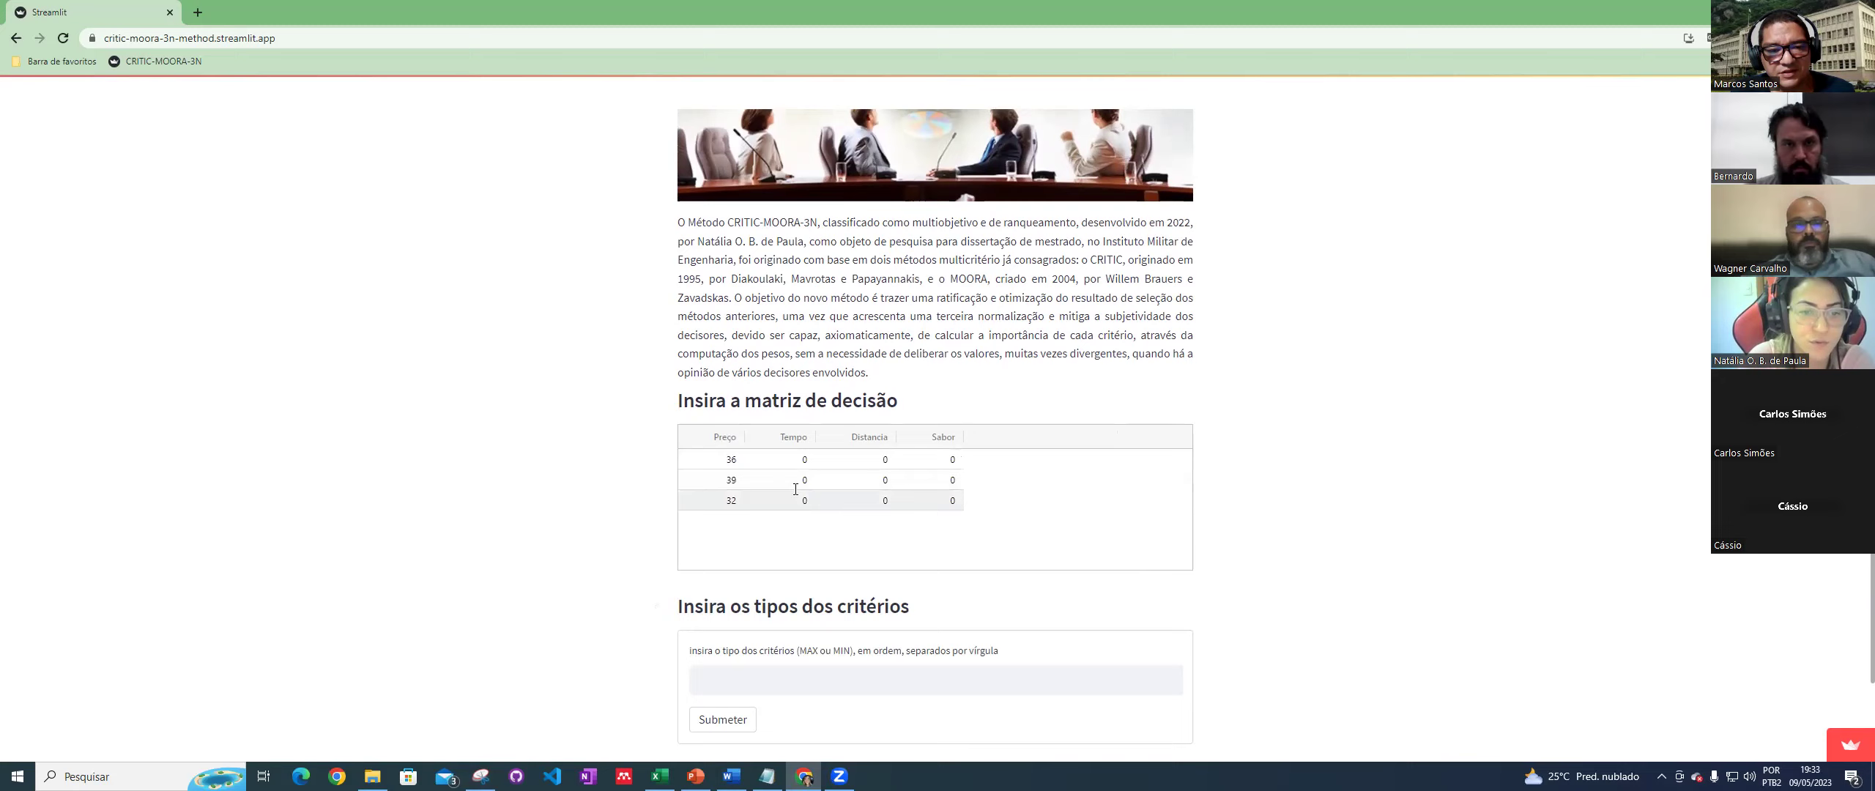
{"action": "type", "text": "7"}
{"action": "key", "text": "Return"}
{"action": "left_click", "coordinate": [804, 487]}
{"action": "type", "text": "5"}
{"action": "key", "text": "Return"}
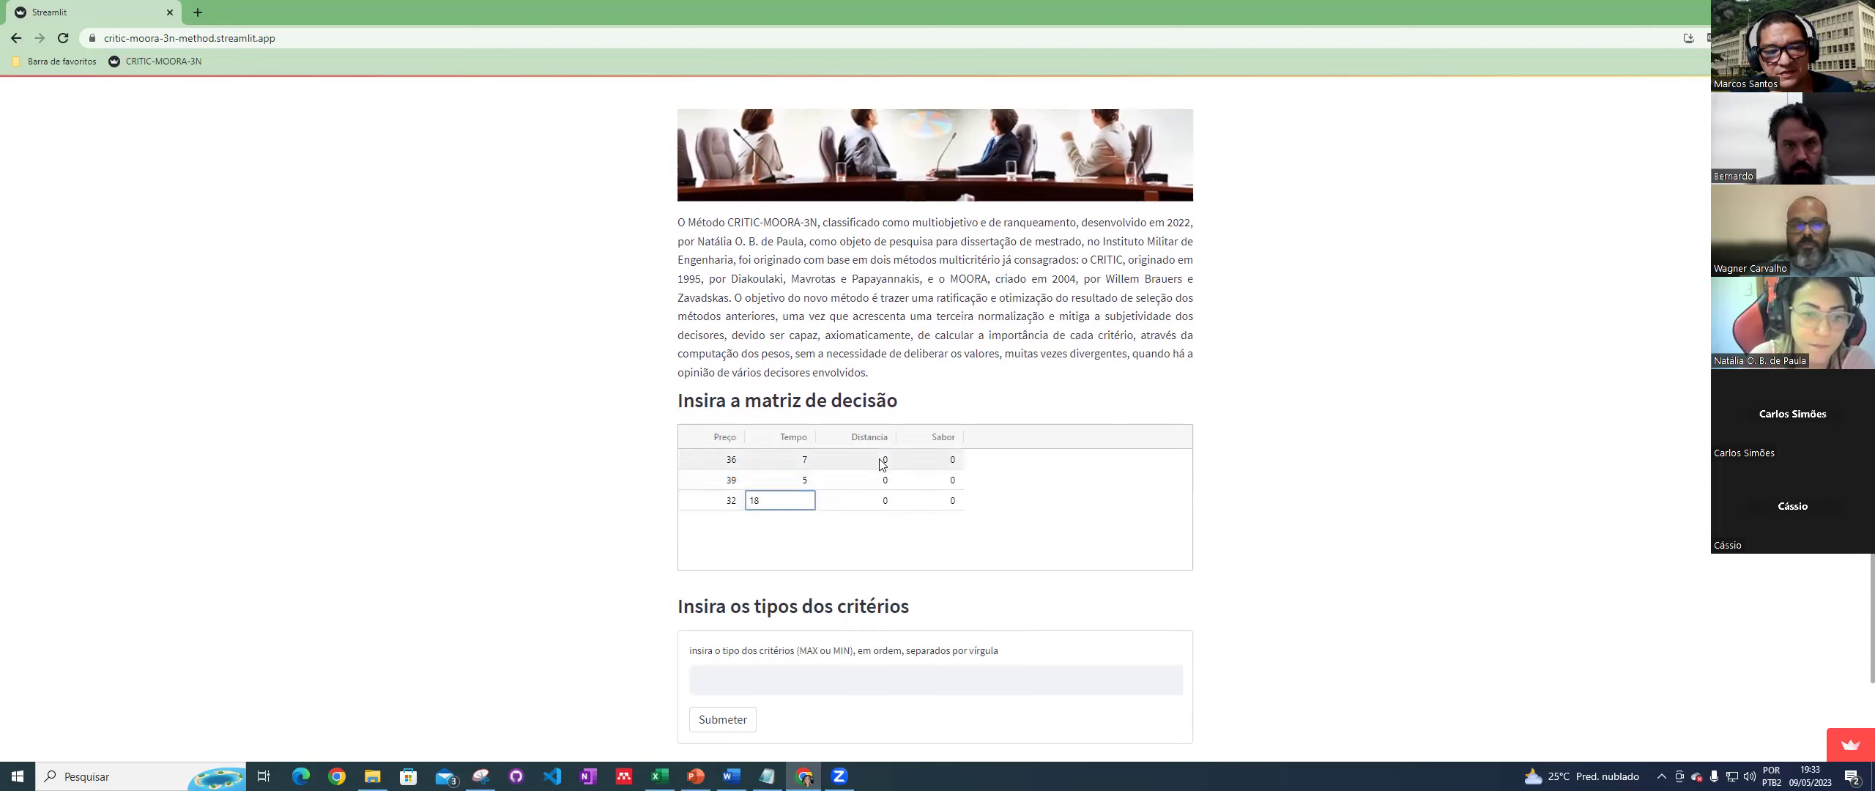
{"action": "left_click", "coordinate": [806, 502]}
{"action": "type", "text": "18"}
Step: Fill the Distancia column of the decision matrix with 12, 18 and 10 from the captured table
{"action": "left_click", "coordinate": [876, 461]}
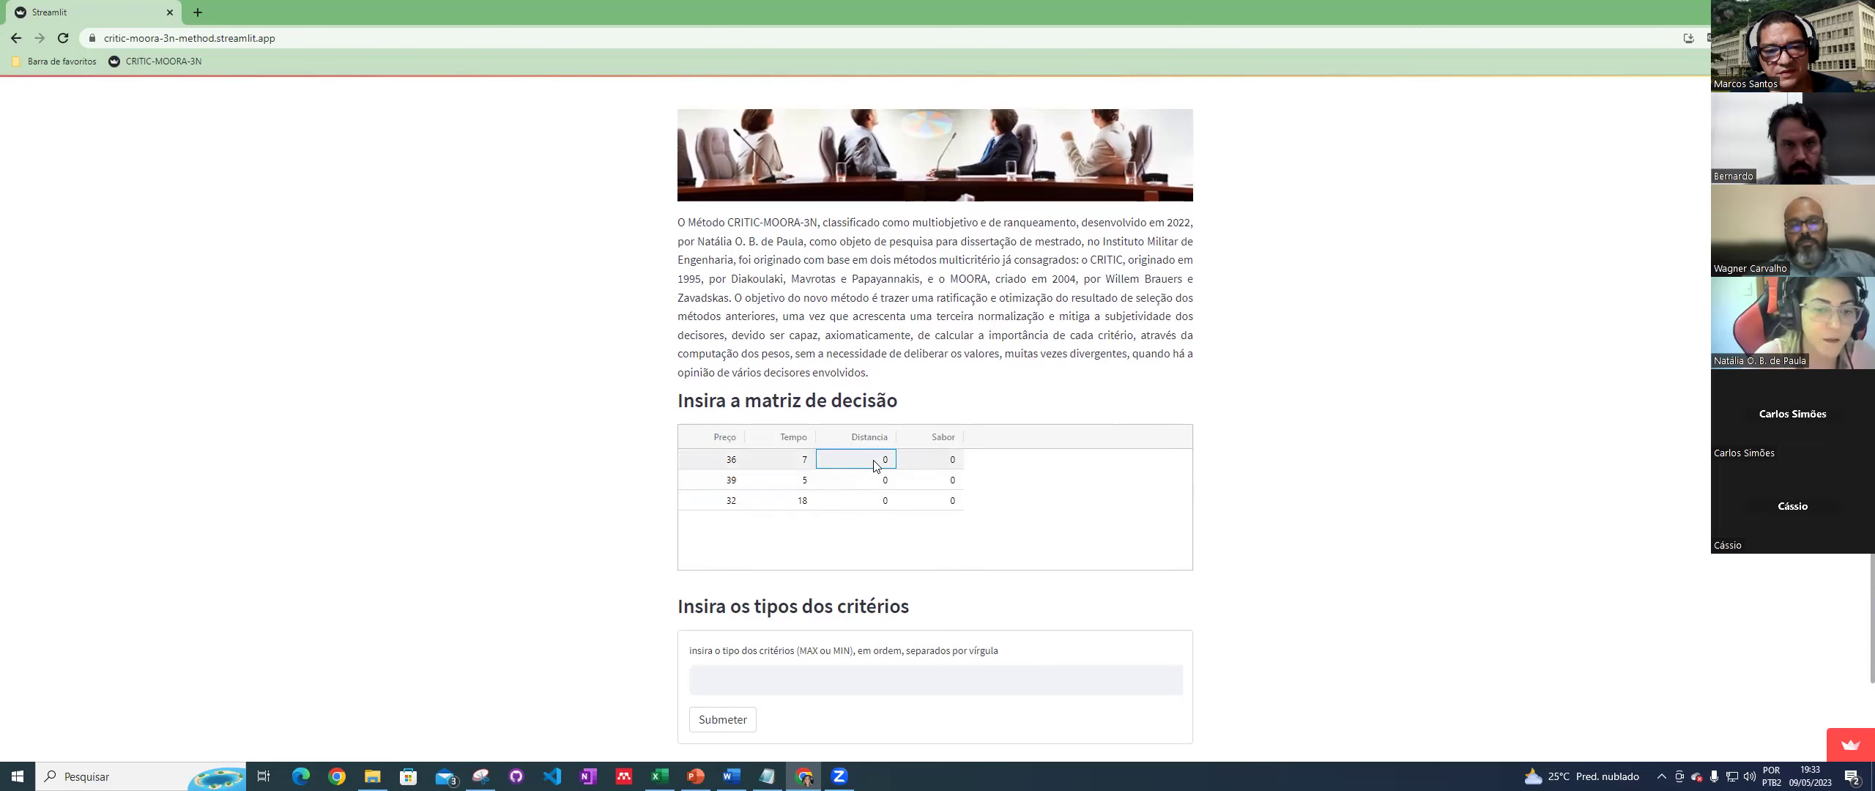
{"action": "key", "text": "alt+Tab"}
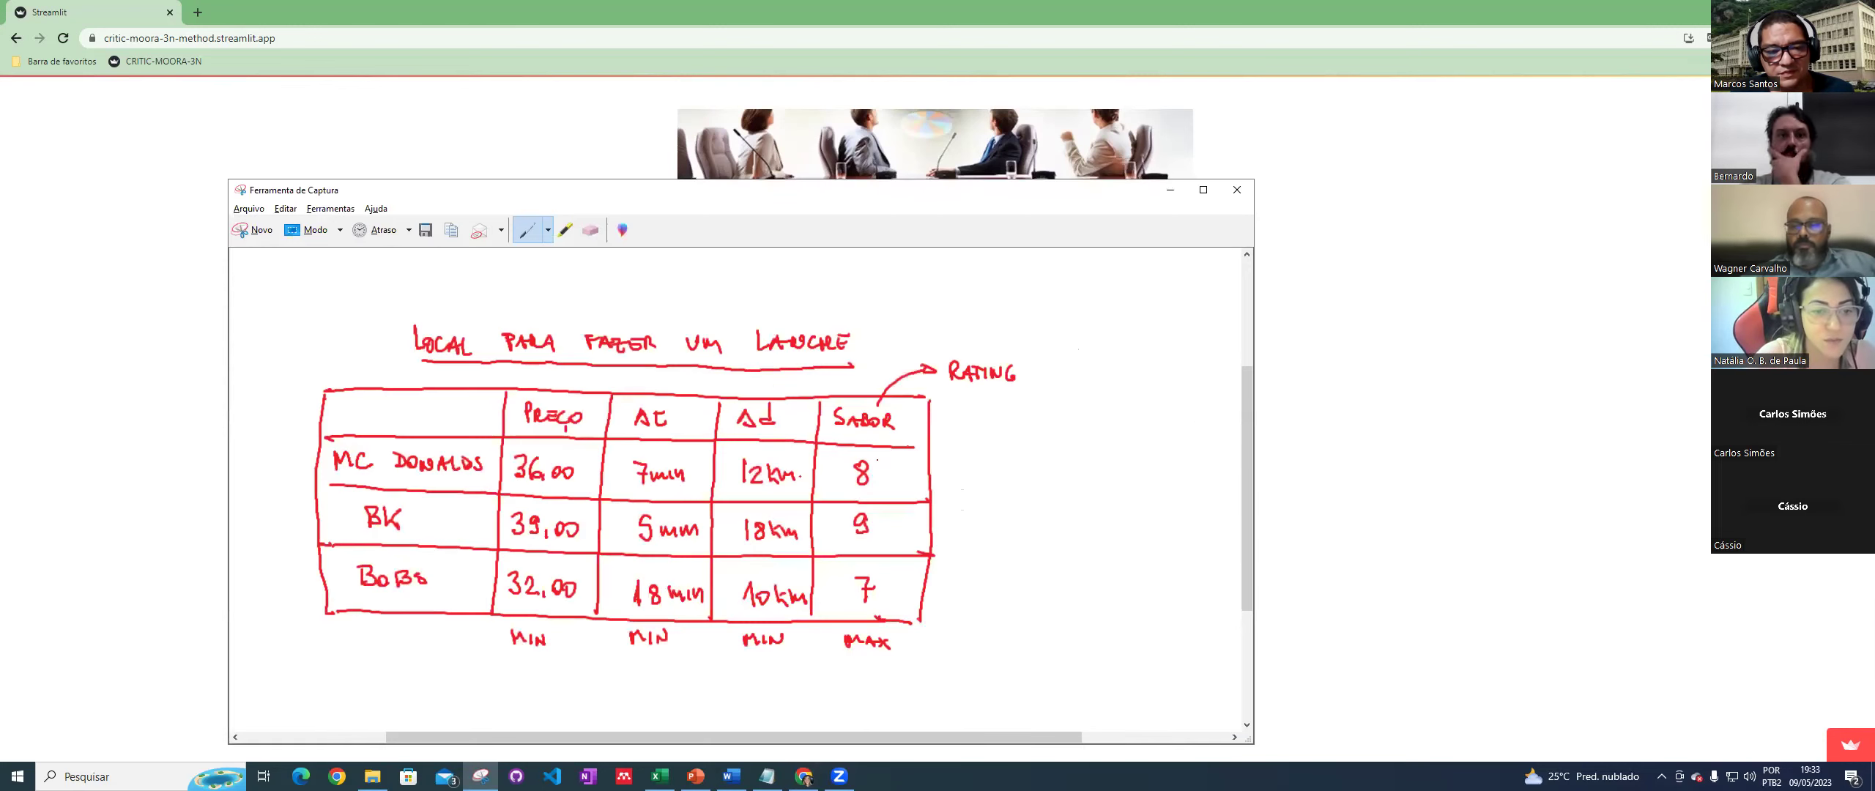
{"action": "key", "text": "alt+Tab"}
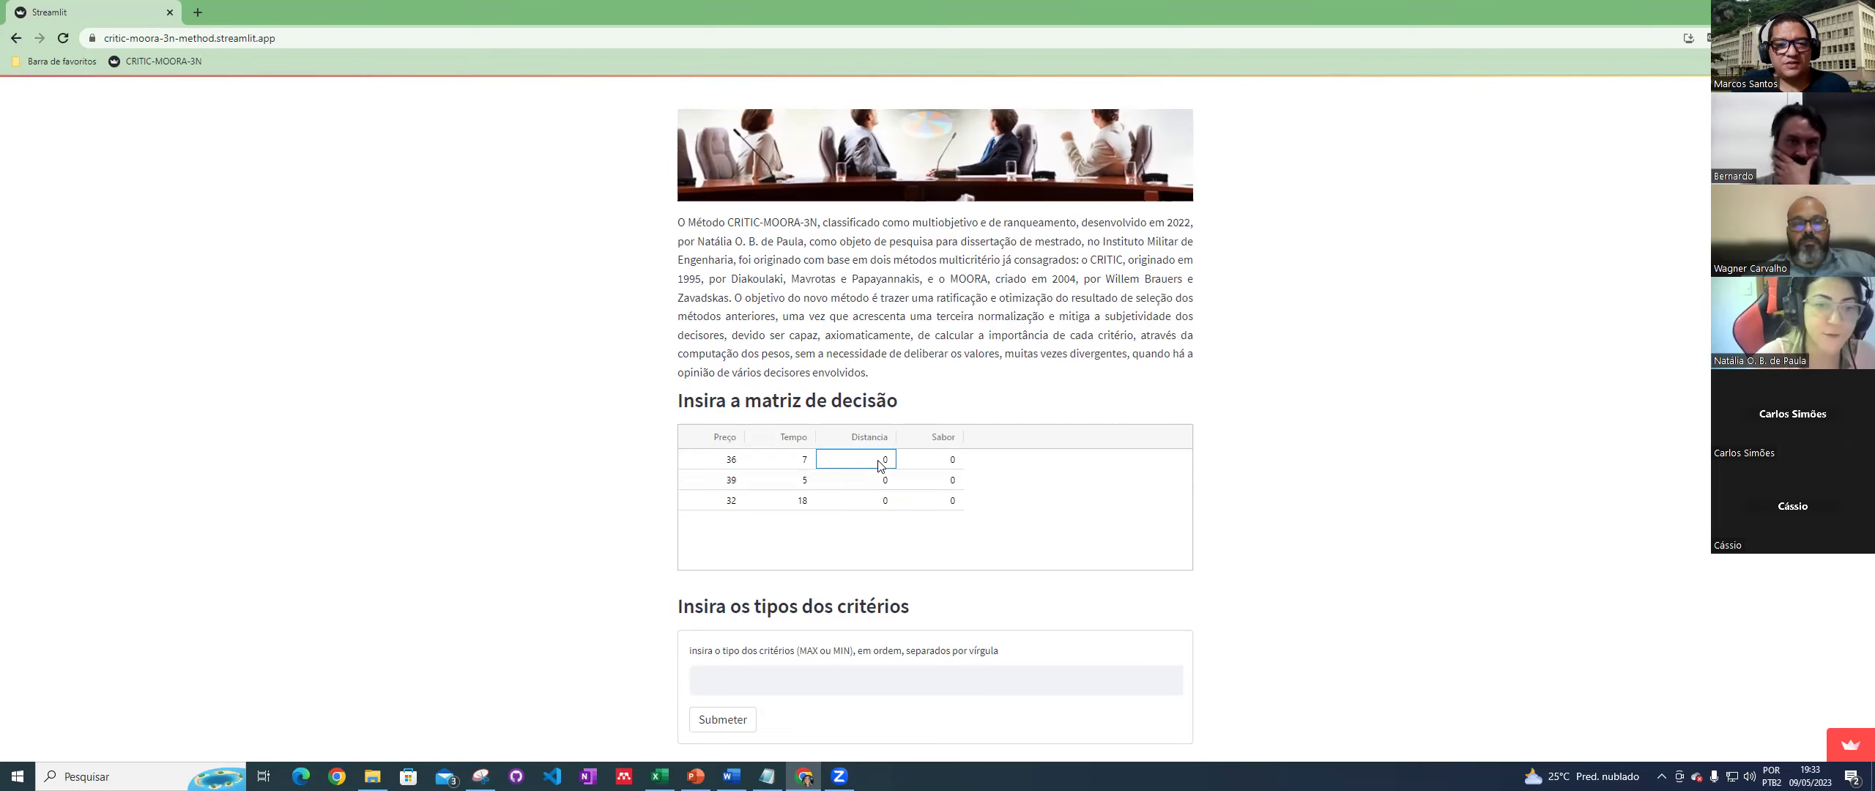
{"action": "type", "text": "12"}
{"action": "left_click", "coordinate": [889, 481]}
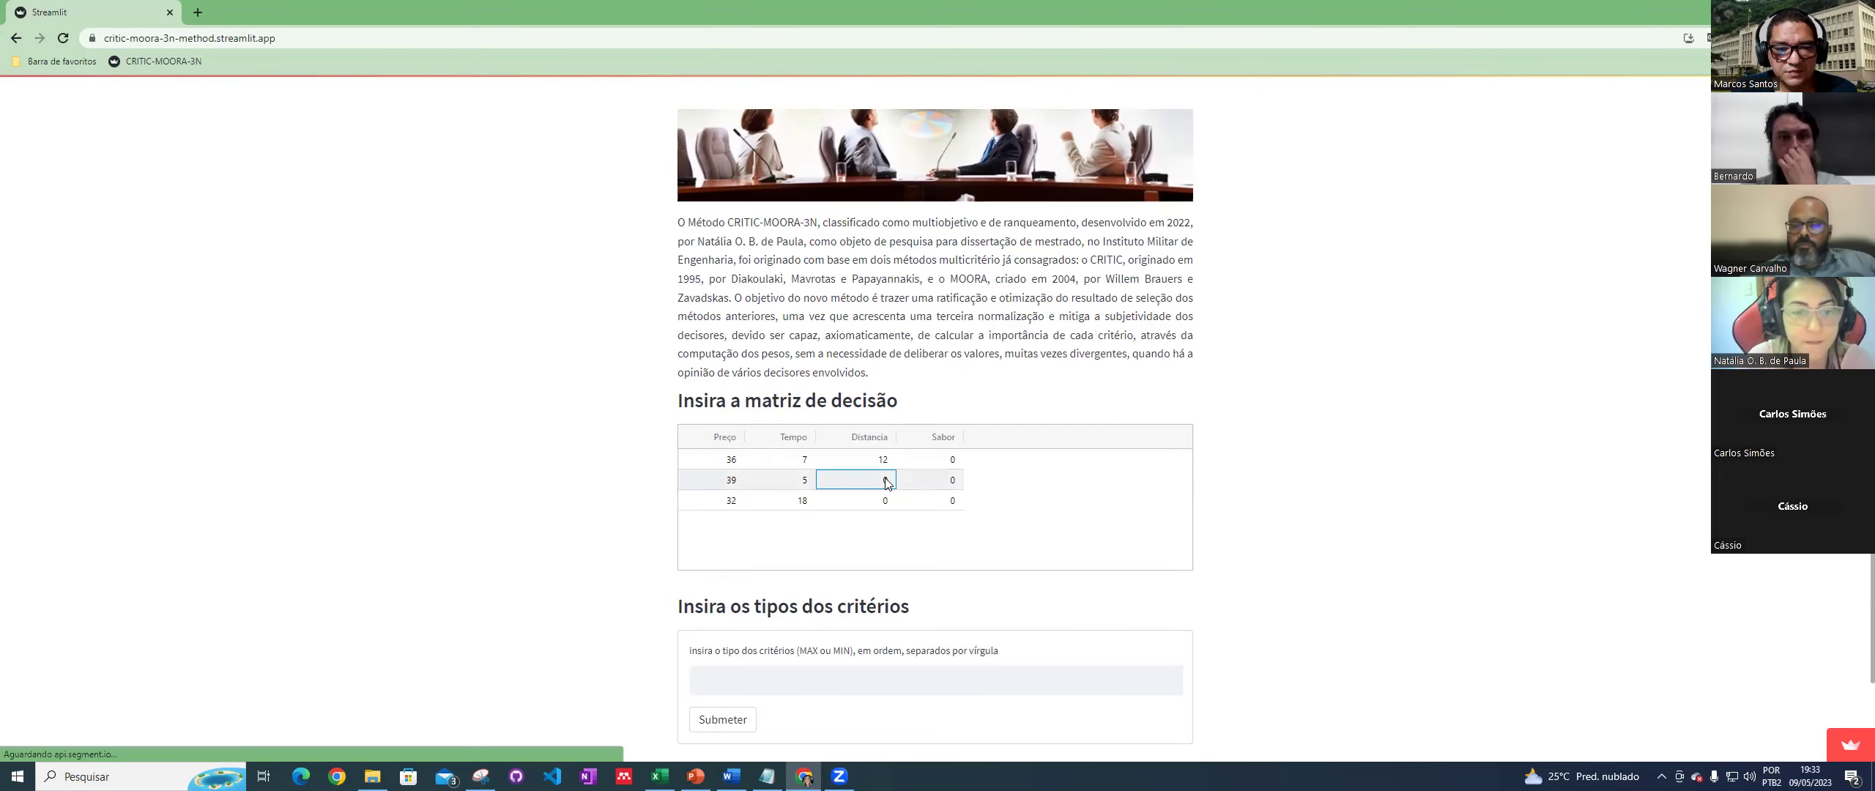
{"action": "left_click", "coordinate": [882, 461]}
{"action": "type", "text": "12"}
{"action": "left_click", "coordinate": [883, 481]}
{"action": "type", "text": "18"}
{"action": "left_click", "coordinate": [883, 504]}
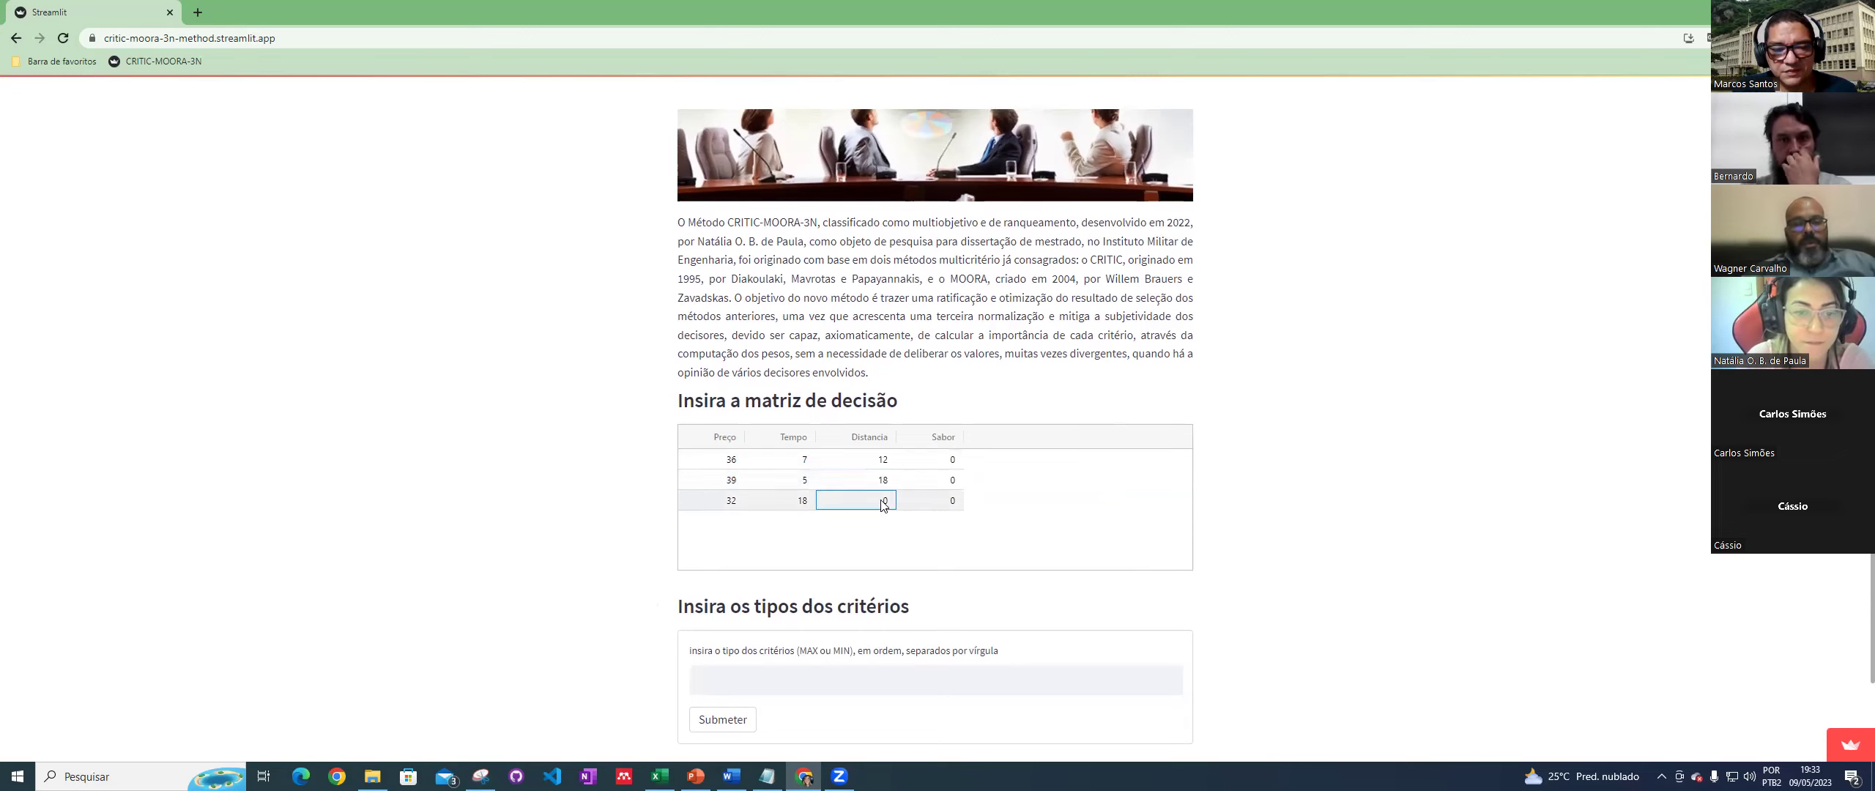
{"action": "left_click", "coordinate": [882, 482]}
{"action": "type", "text": "18"}
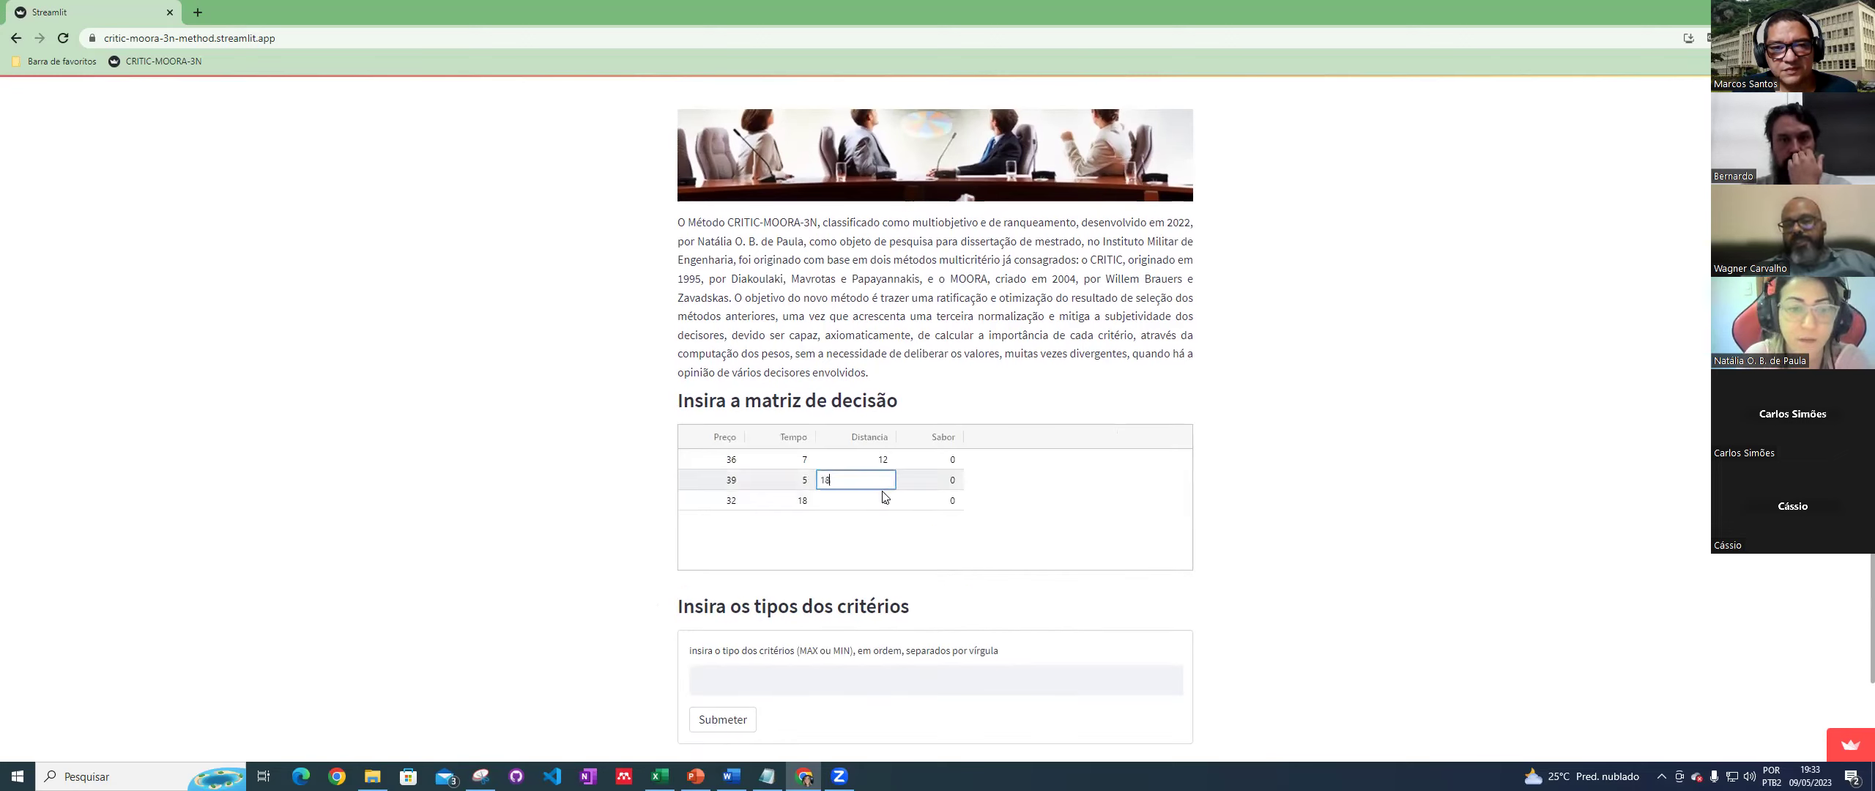
{"action": "left_click", "coordinate": [886, 503]}
{"action": "type", "text": "10"}
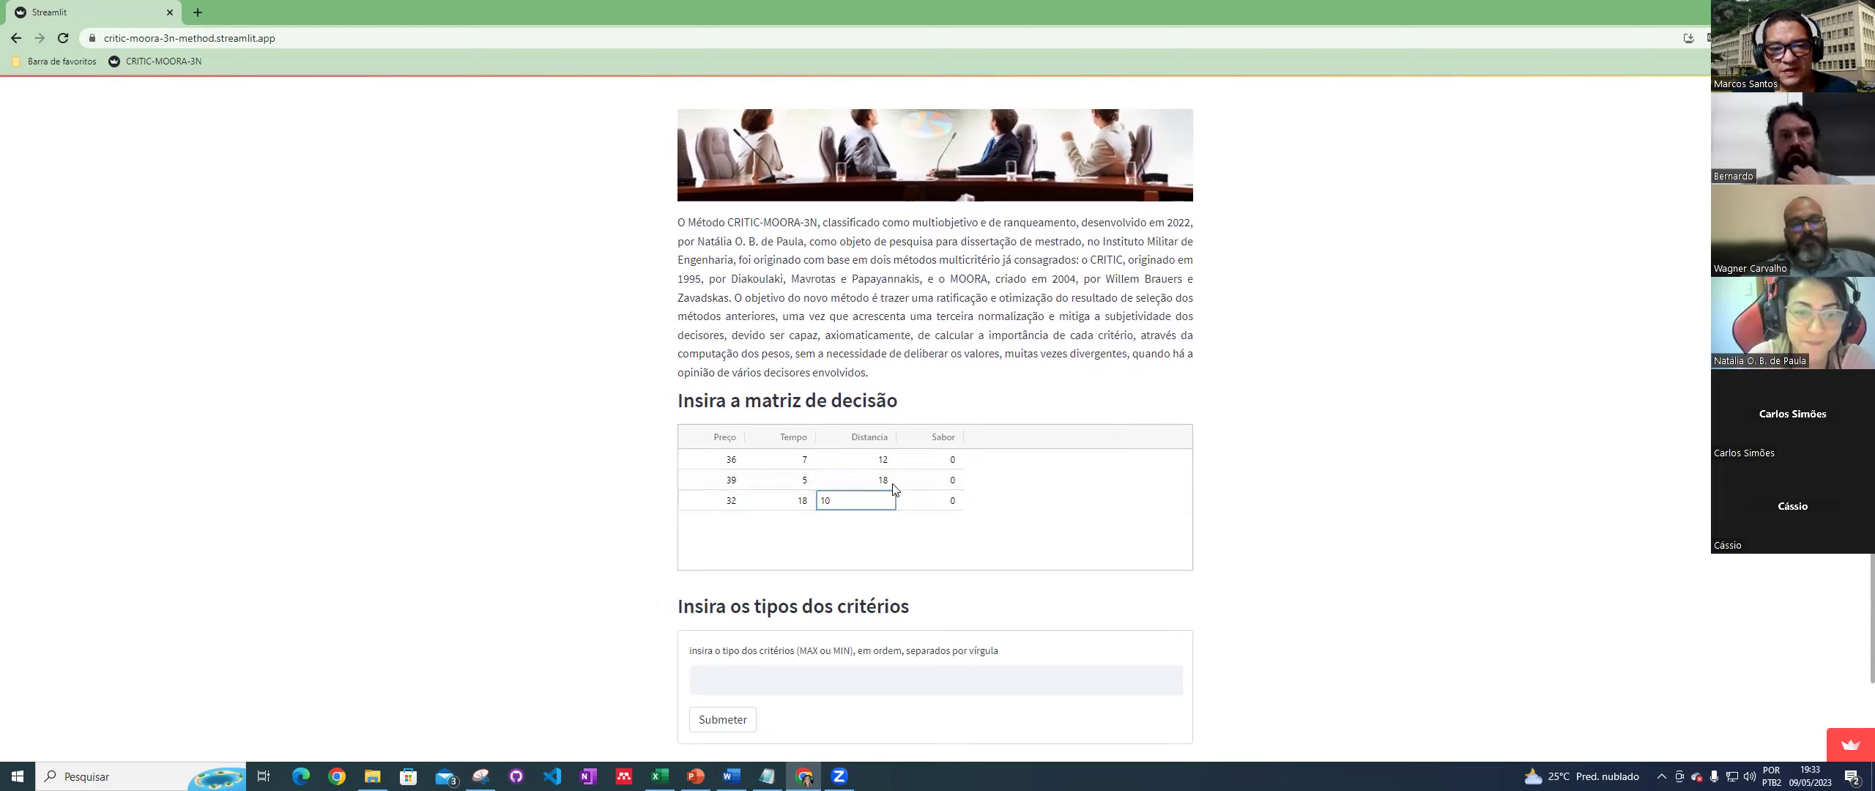
{"action": "key", "text": "Return"}
{"action": "type", "text": "10"}
{"action": "left_click", "coordinate": [879, 480]}
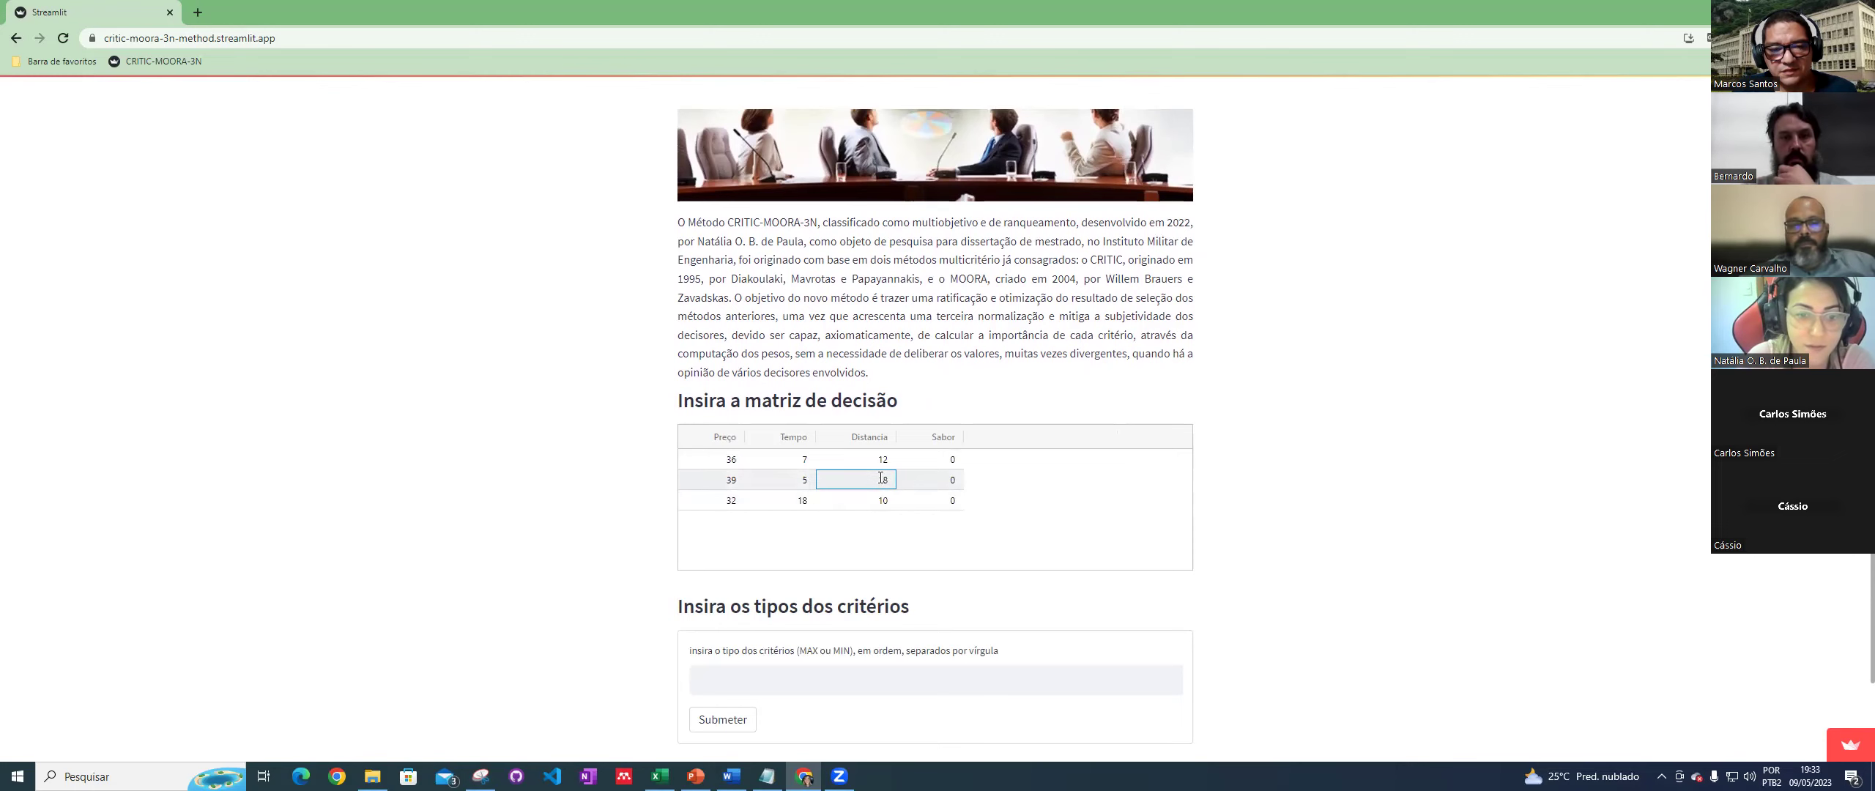
Step: Consult the captured table and fill the Sabor column of the decision matrix with 8, 9 and 10
{"action": "key", "text": "alt+Tab"}
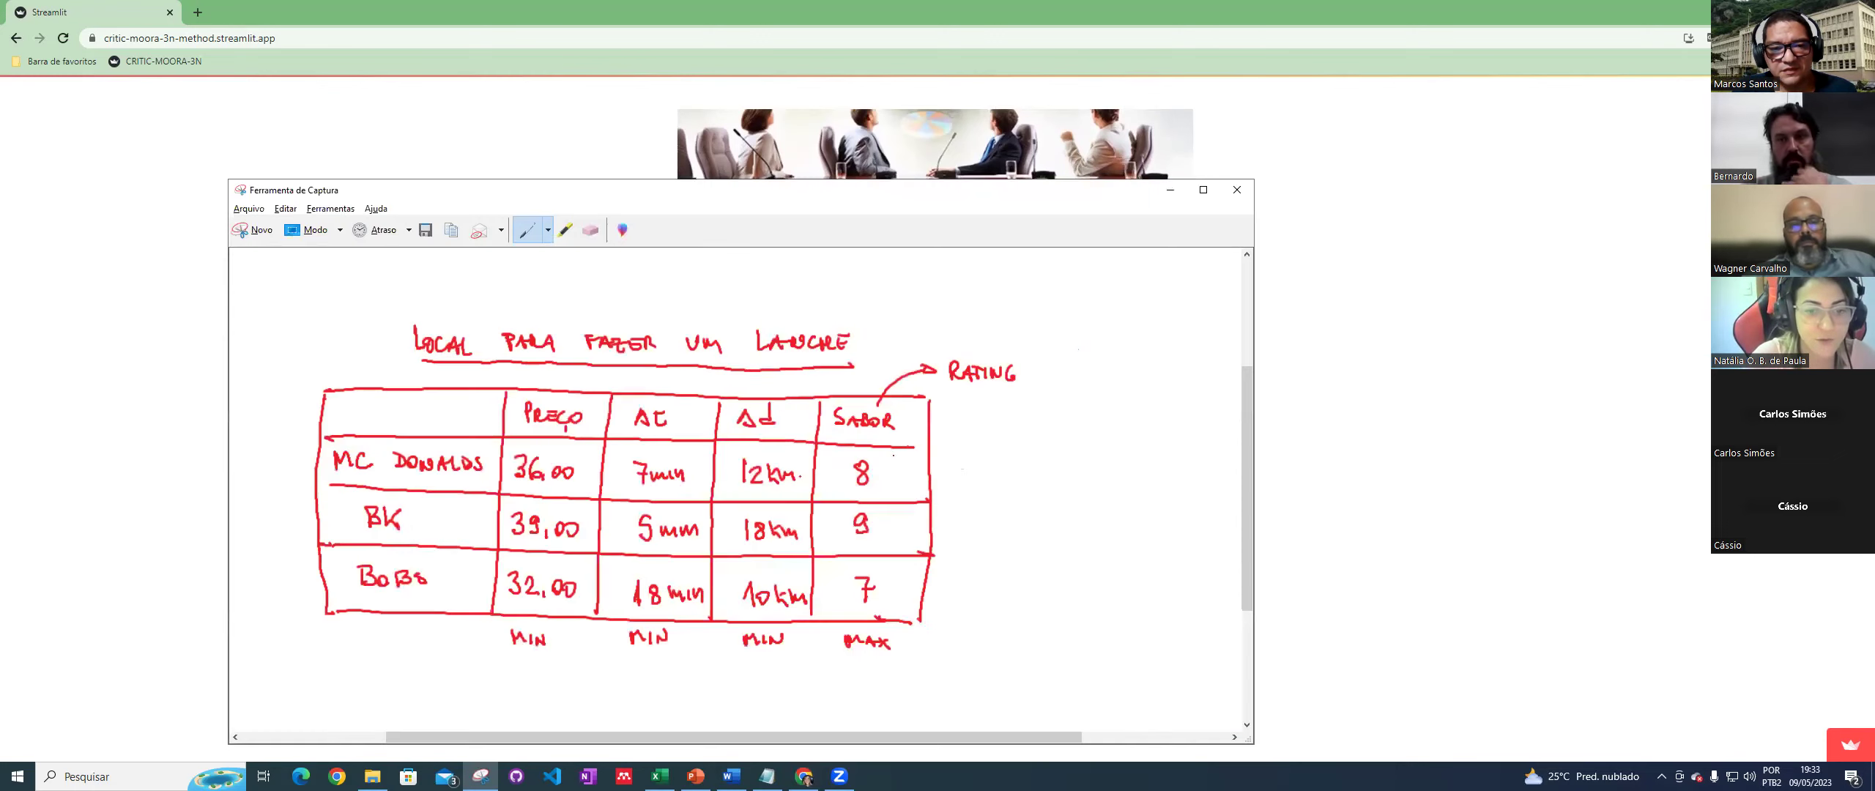
{"action": "key", "text": "alt+Tab"}
{"action": "left_click", "coordinate": [948, 456]}
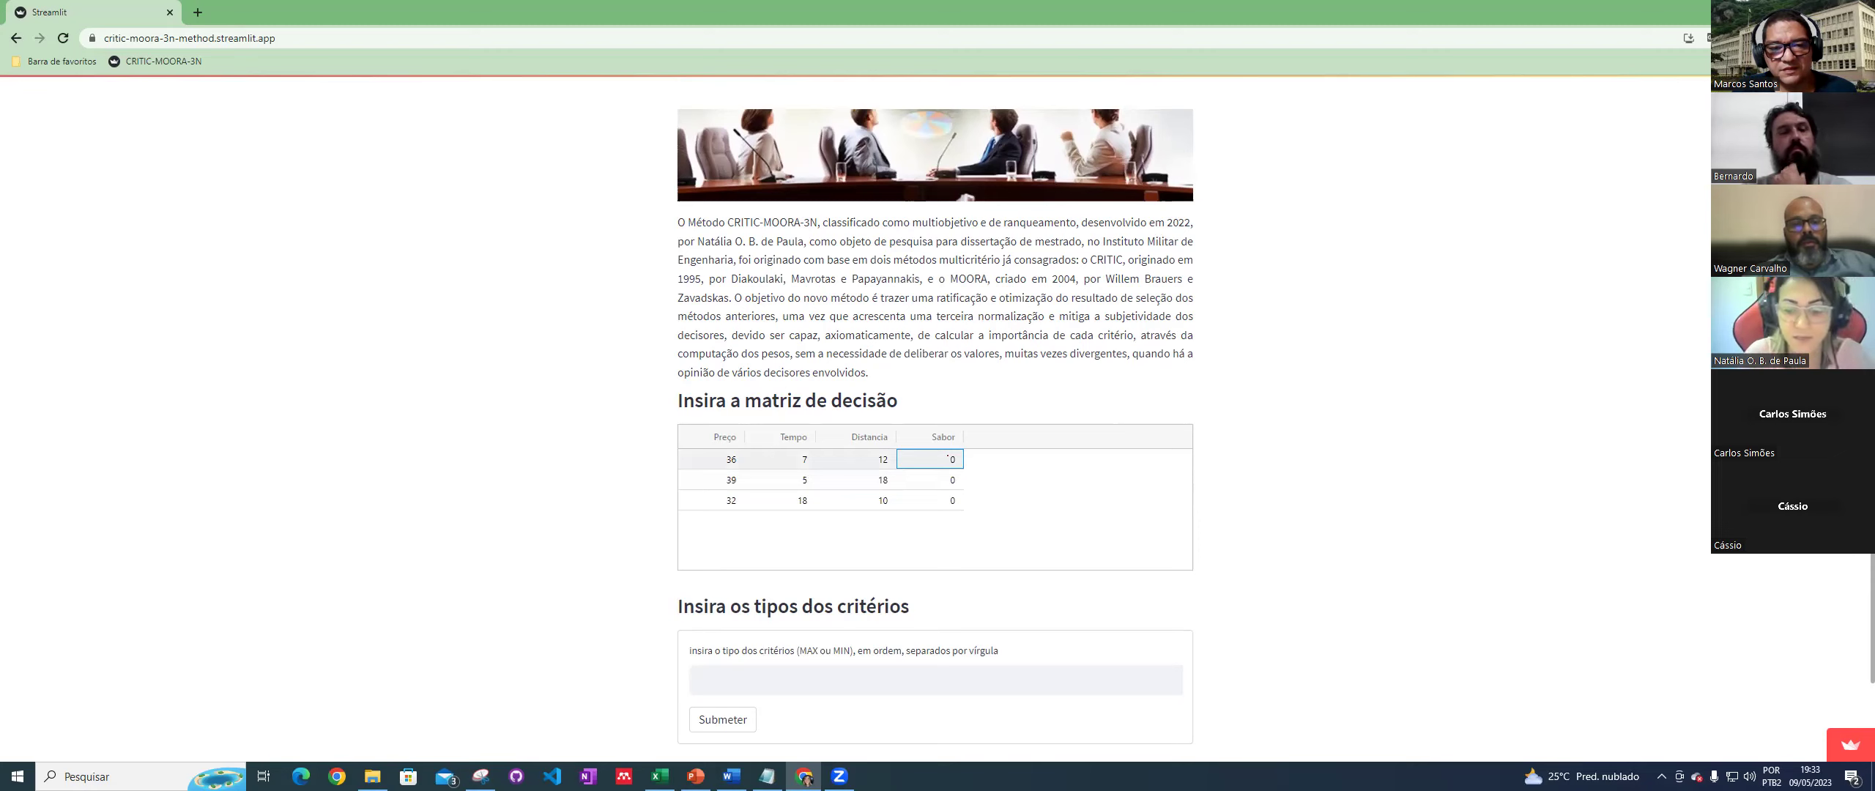
{"action": "left_click", "coordinate": [956, 470]}
{"action": "left_click", "coordinate": [955, 461]}
{"action": "type", "text": "8"}
{"action": "key", "text": "Return"}
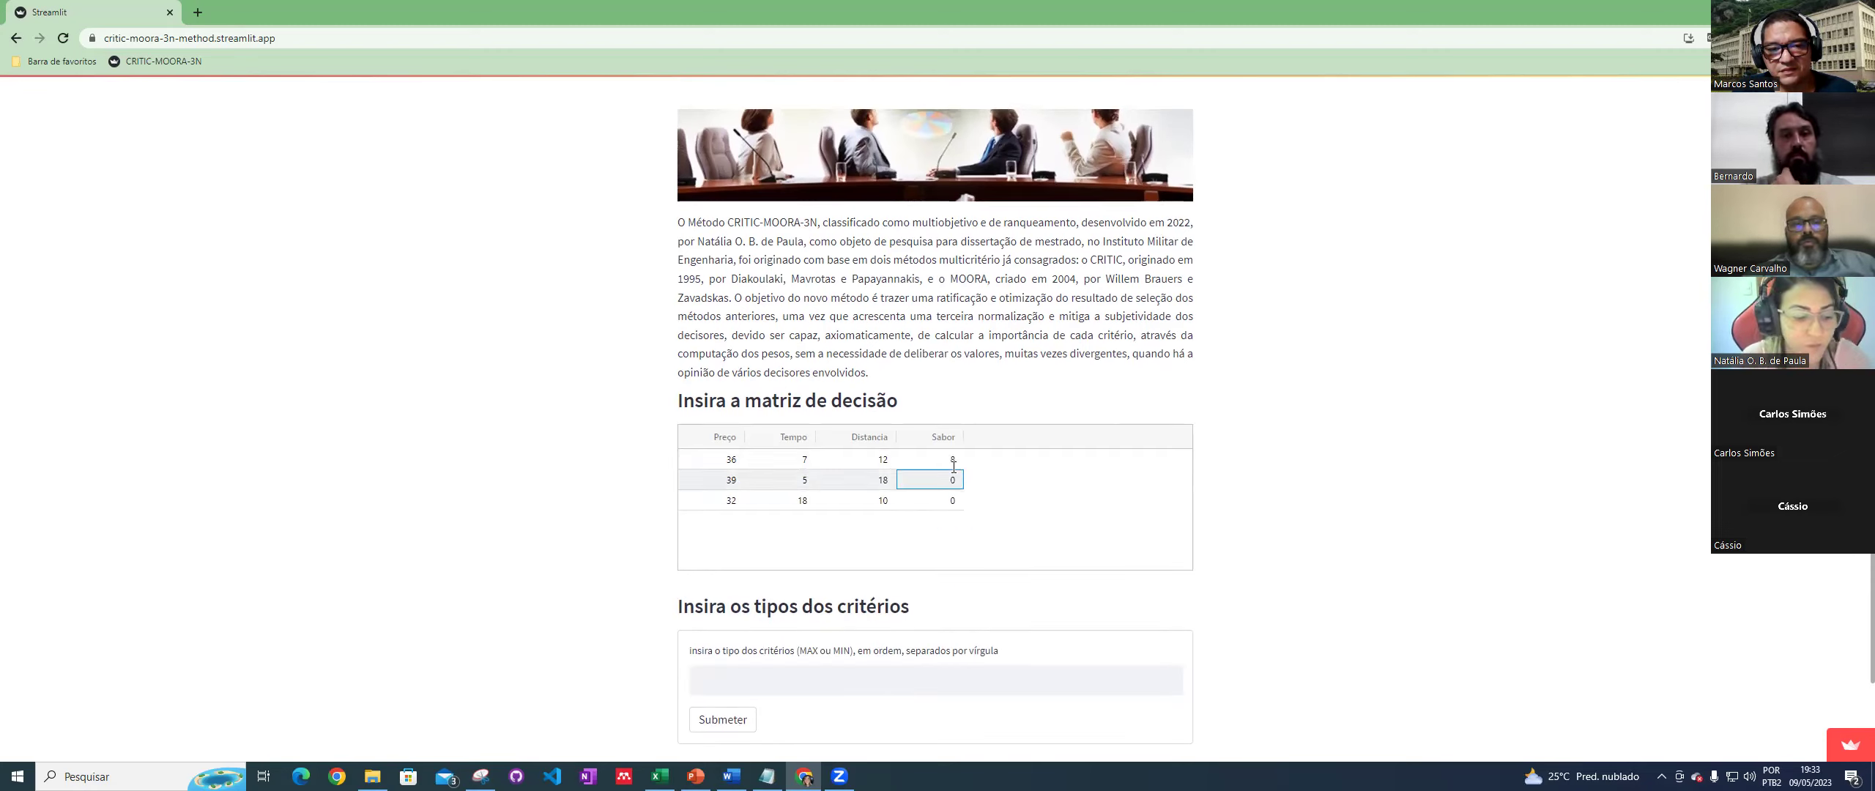
{"action": "key", "text": "alt+Tab"}
{"action": "key", "text": "alt+Tab"}
{"action": "type", "text": "8"}
{"action": "key", "text": "Return"}
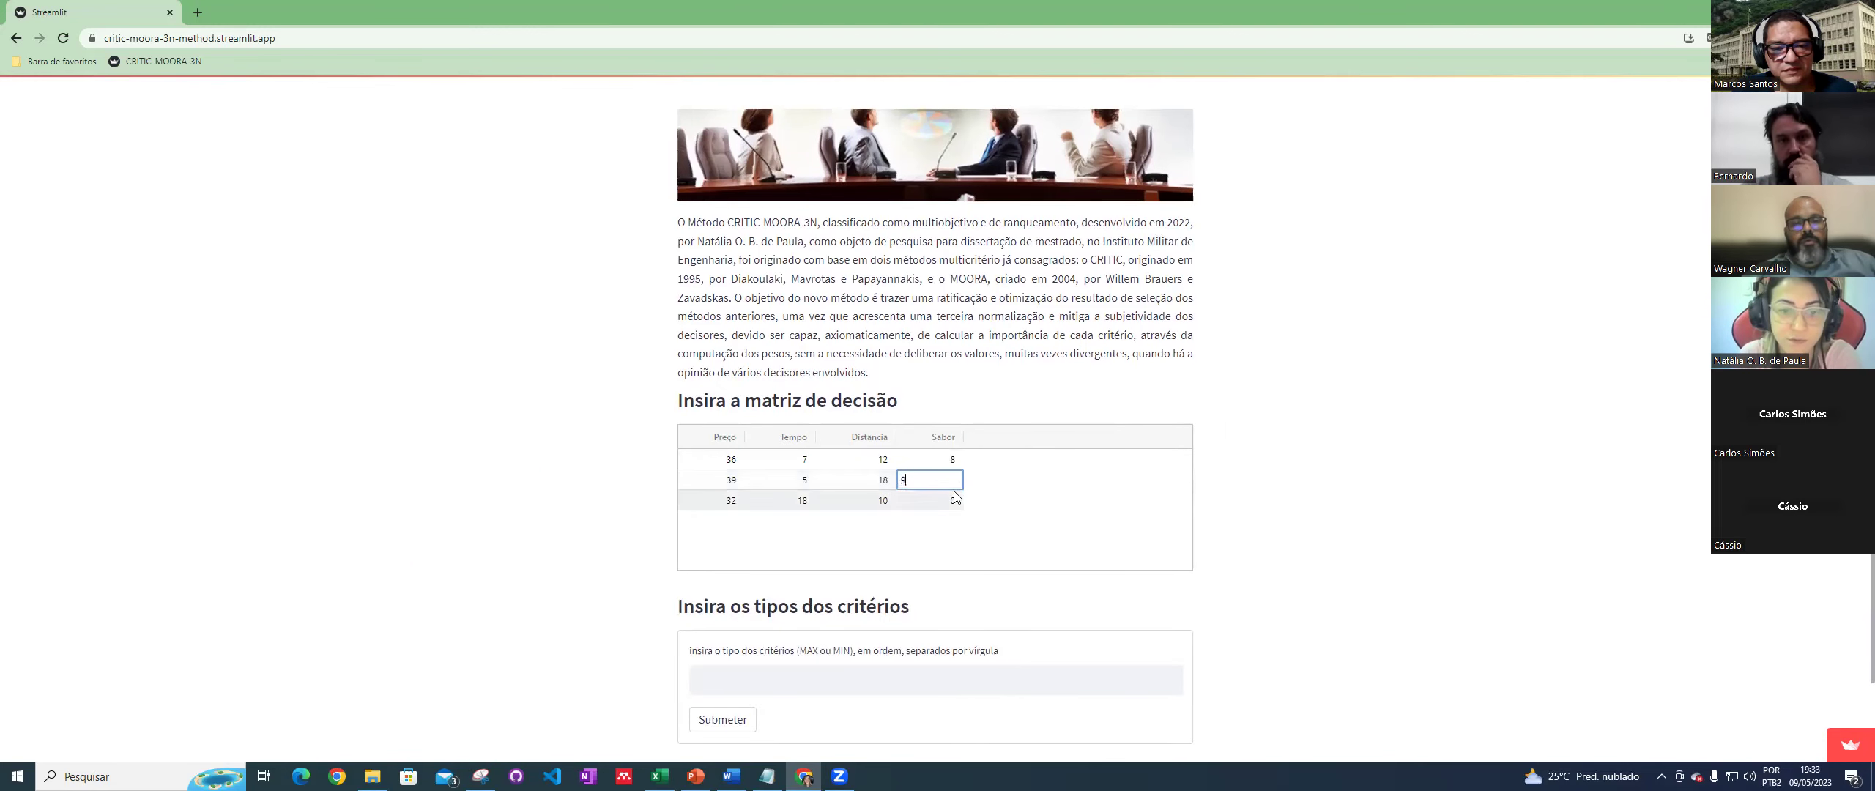
{"action": "double_click", "coordinate": [951, 500]}
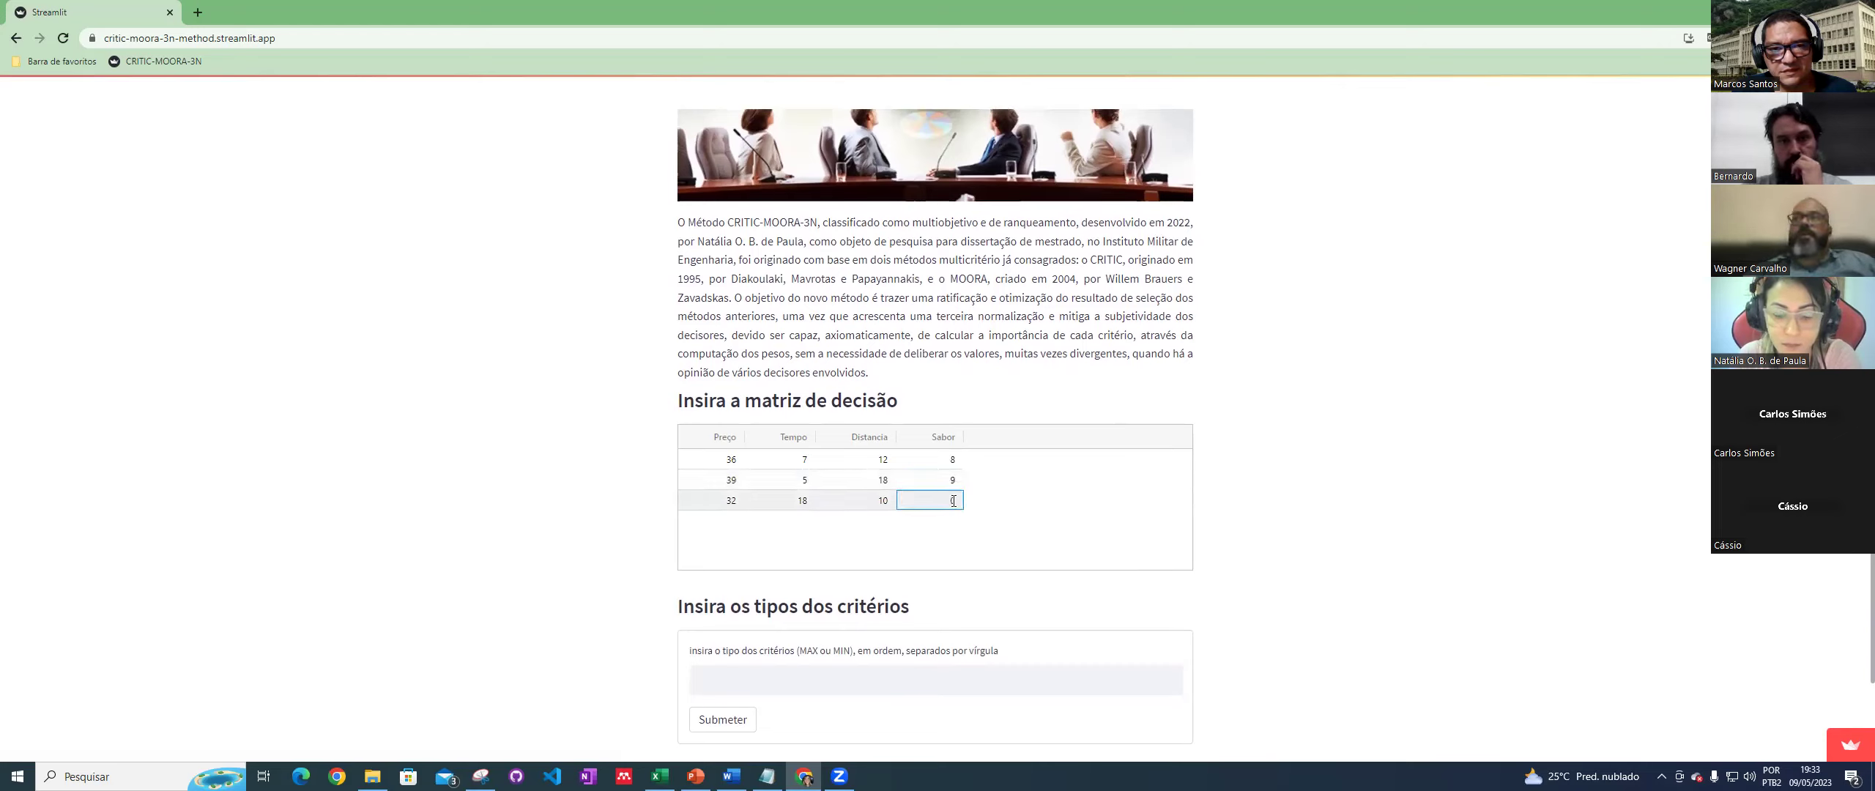
{"action": "type", "text": "10"}
{"action": "key", "text": "Return"}
{"action": "left_click", "coordinate": [961, 499]}
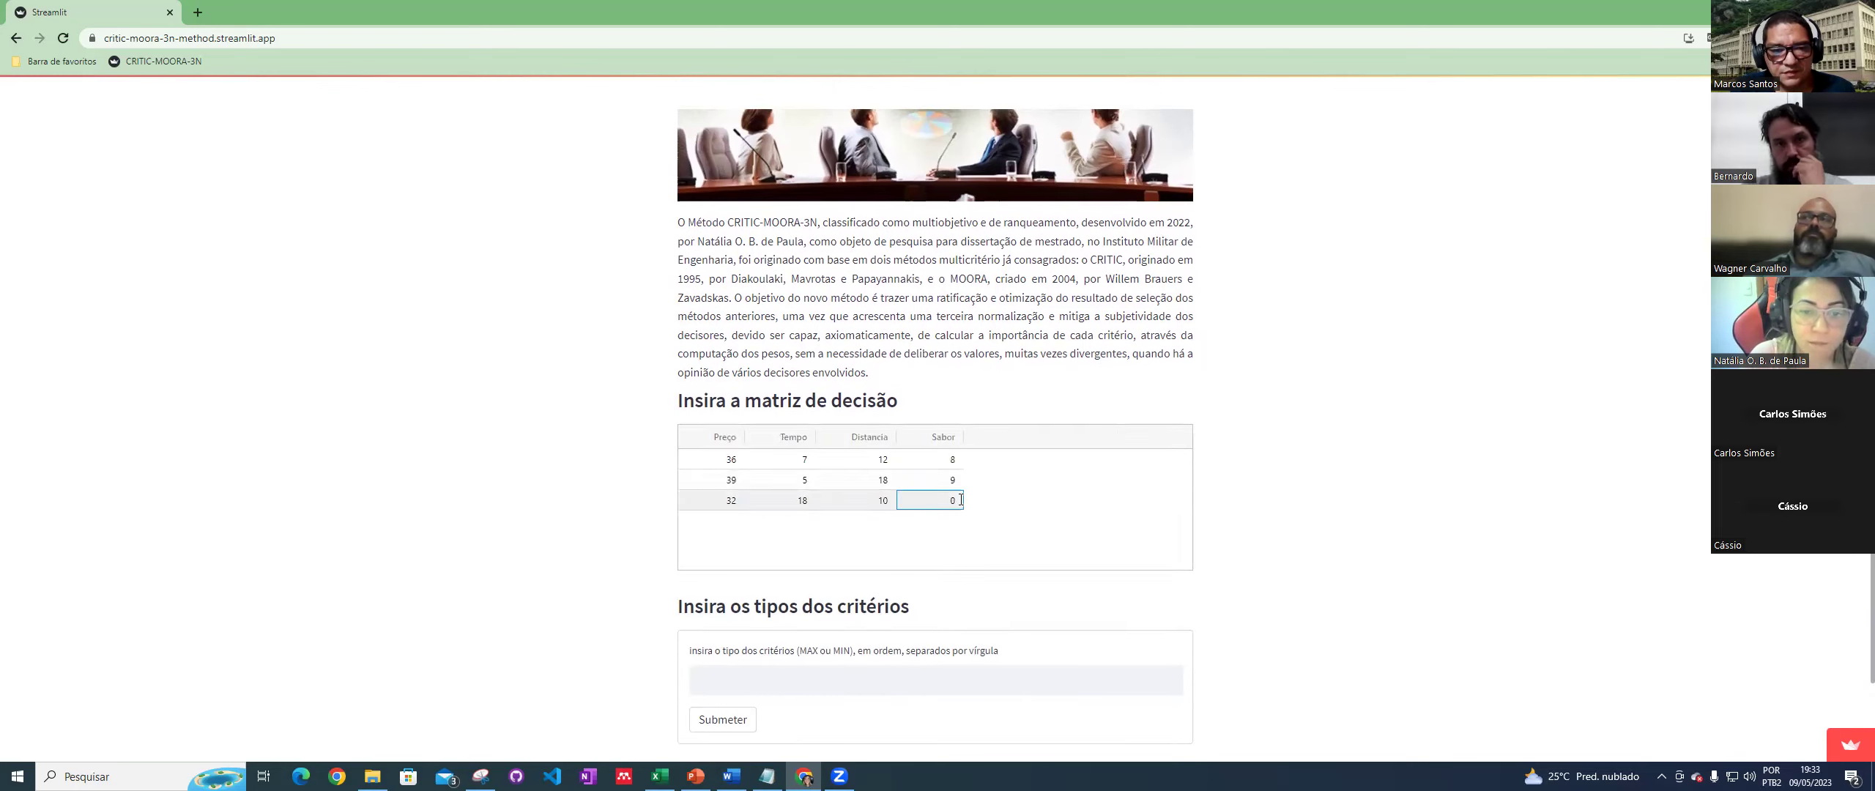
{"action": "type", "text": "10"}
{"action": "key", "text": "Up"}
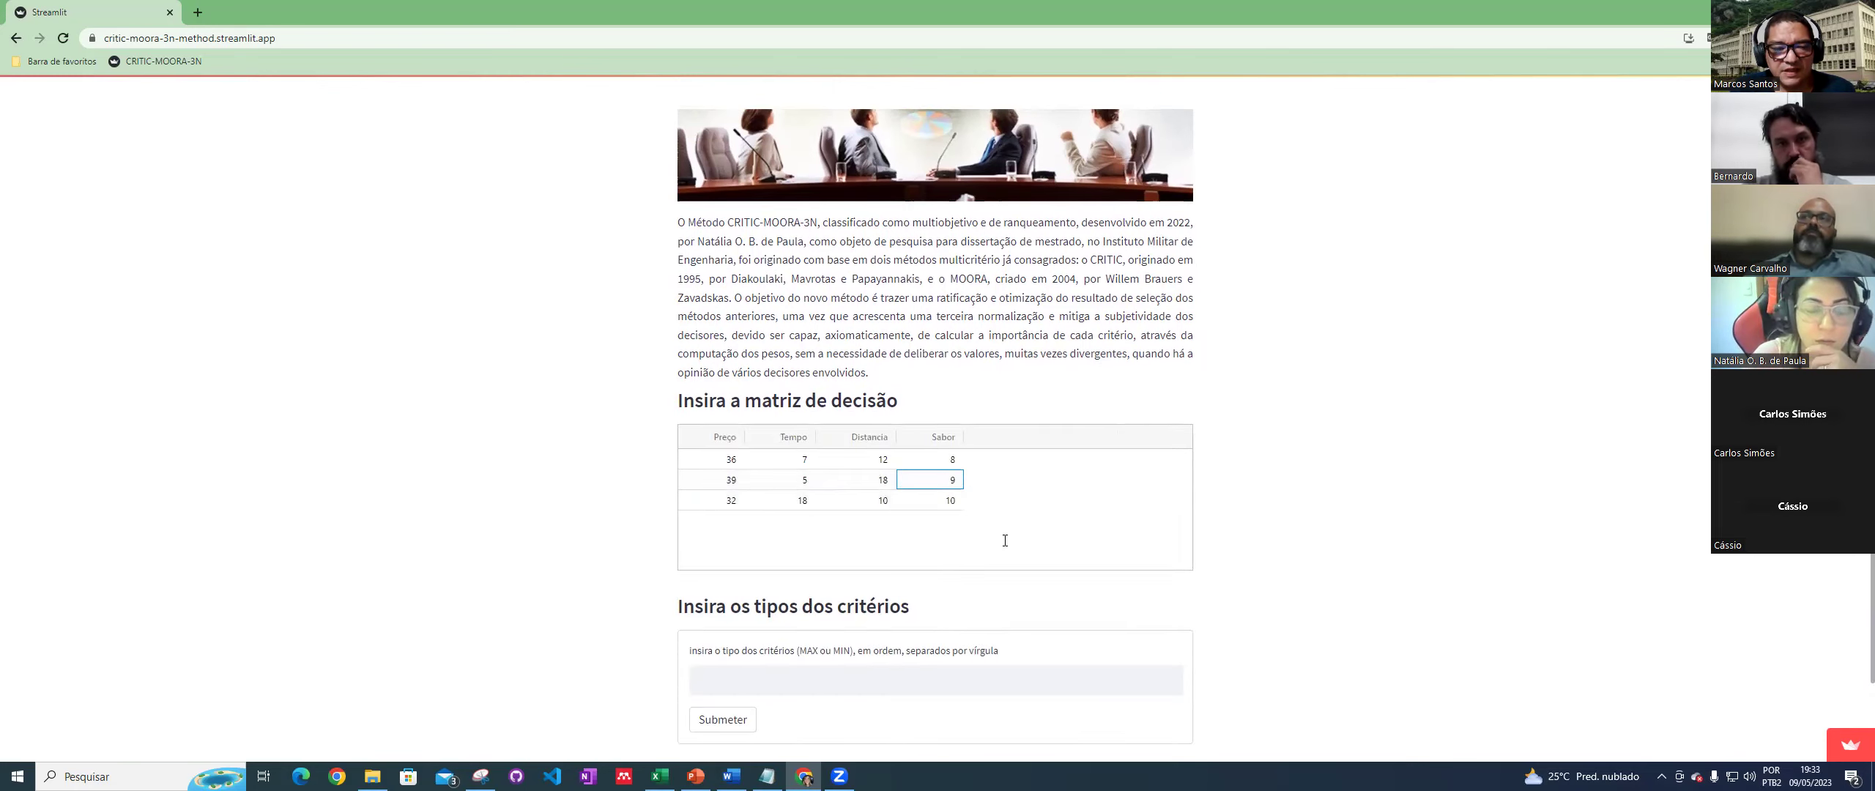
Step: Enter the criteria types as MIN,MIN,MIN,MAX and submit them to calculate the ranking
{"action": "scroll", "coordinate": [1005, 540], "scroll_direction": "down", "scroll_amount": 2}
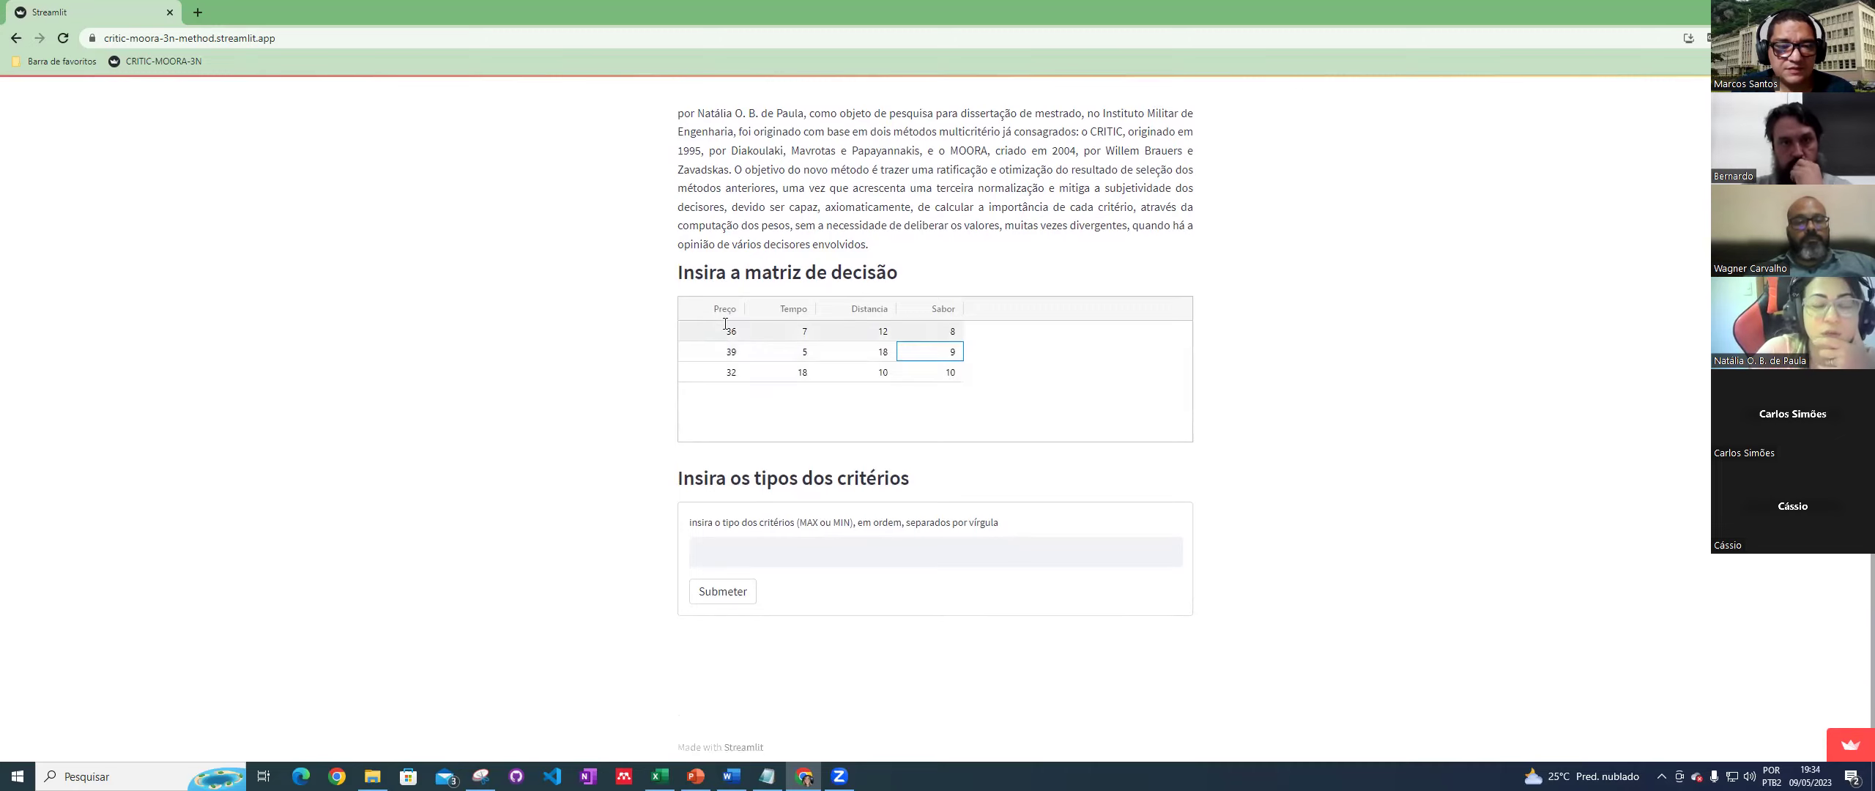
{"action": "left_click", "coordinate": [755, 546]}
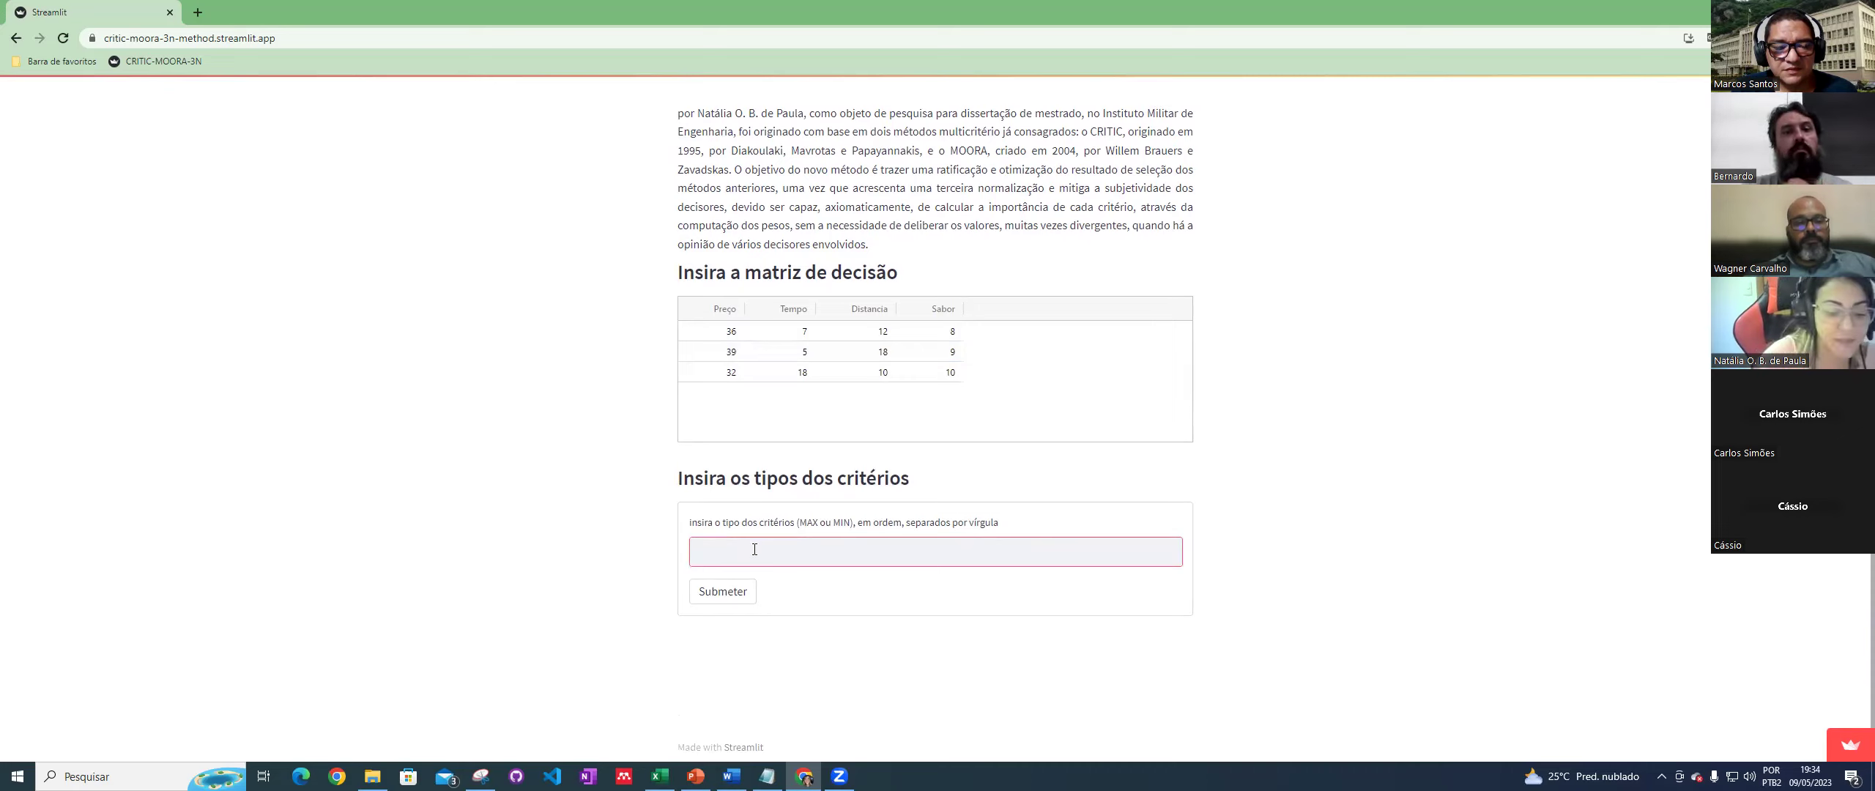
{"action": "type", "text": "MIN"}
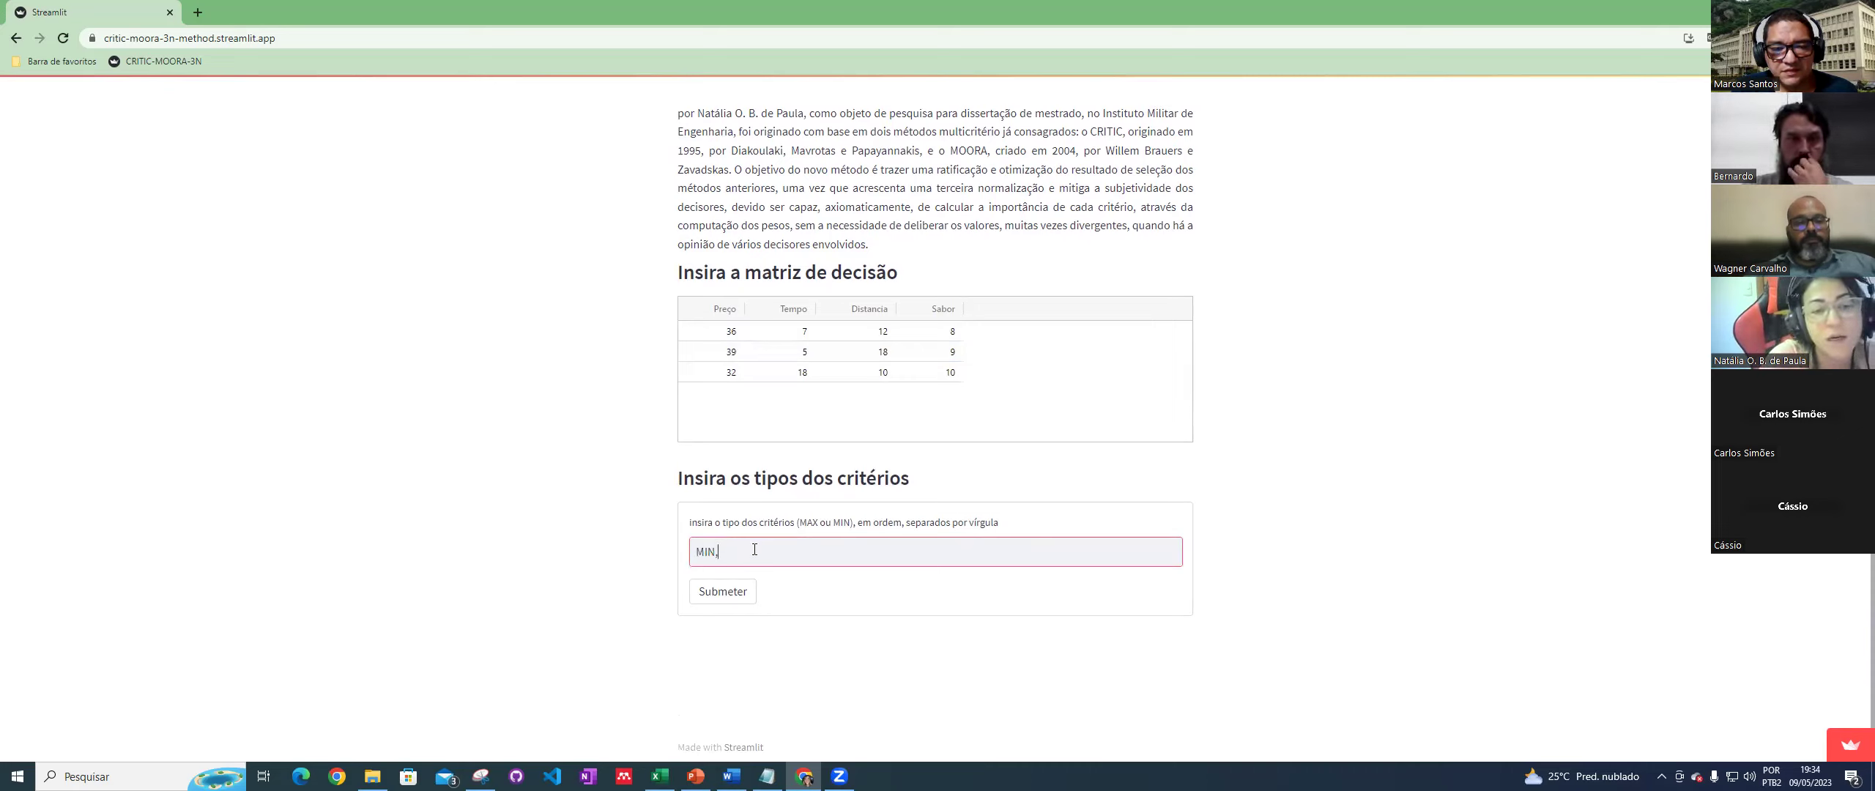
{"action": "type", "text": ",MIN,MIN"}
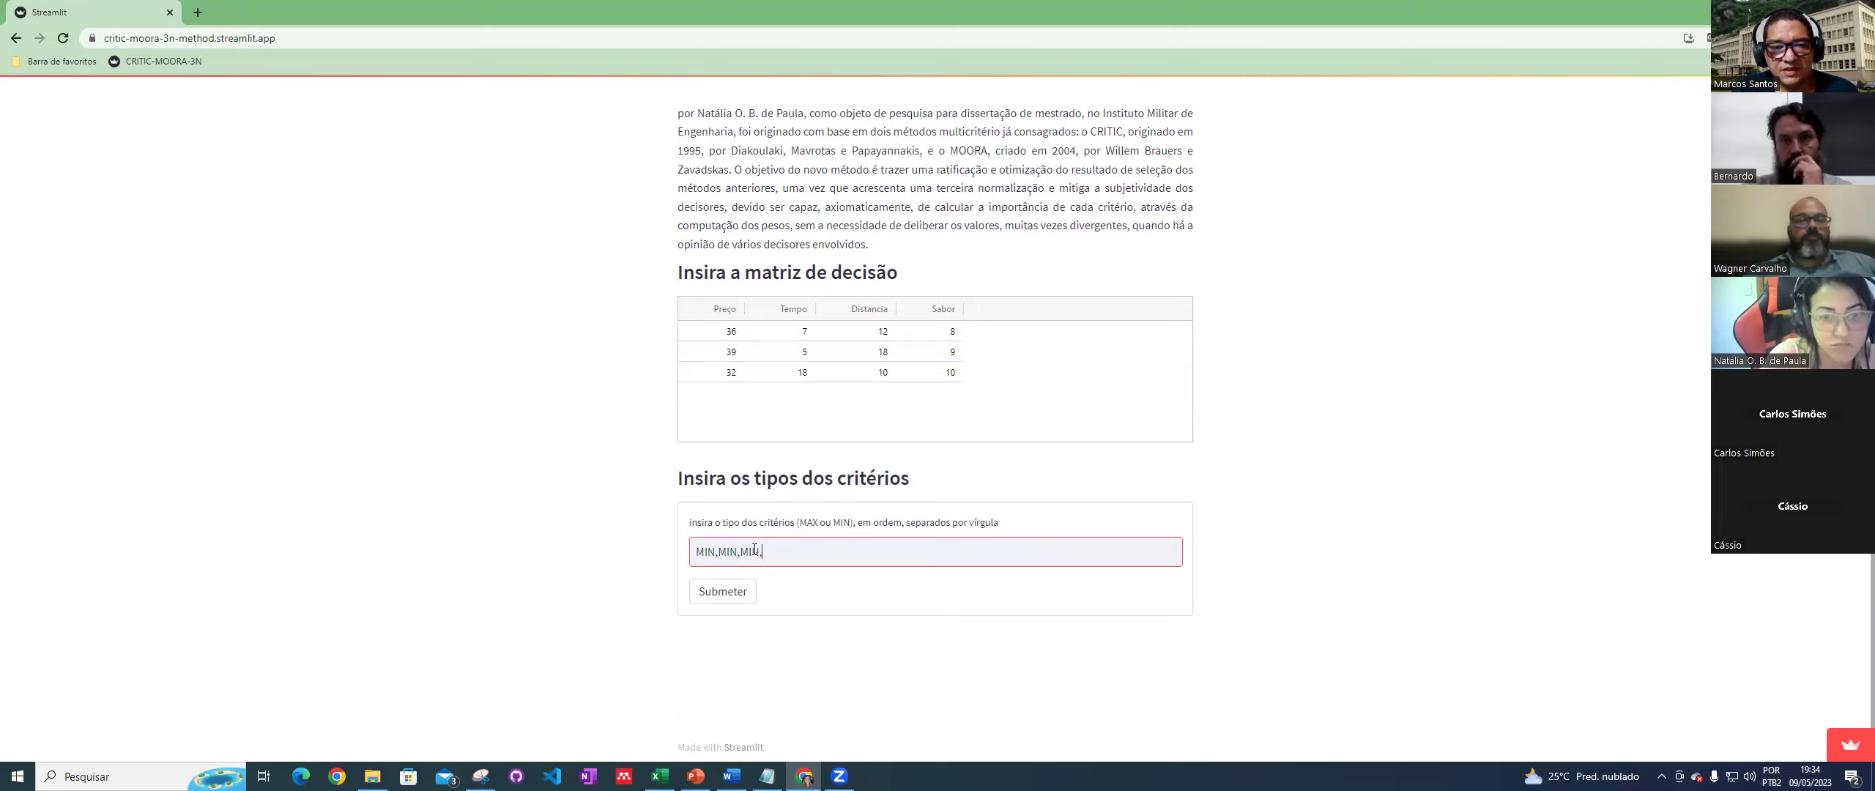
{"action": "type", "text": ",MAX"}
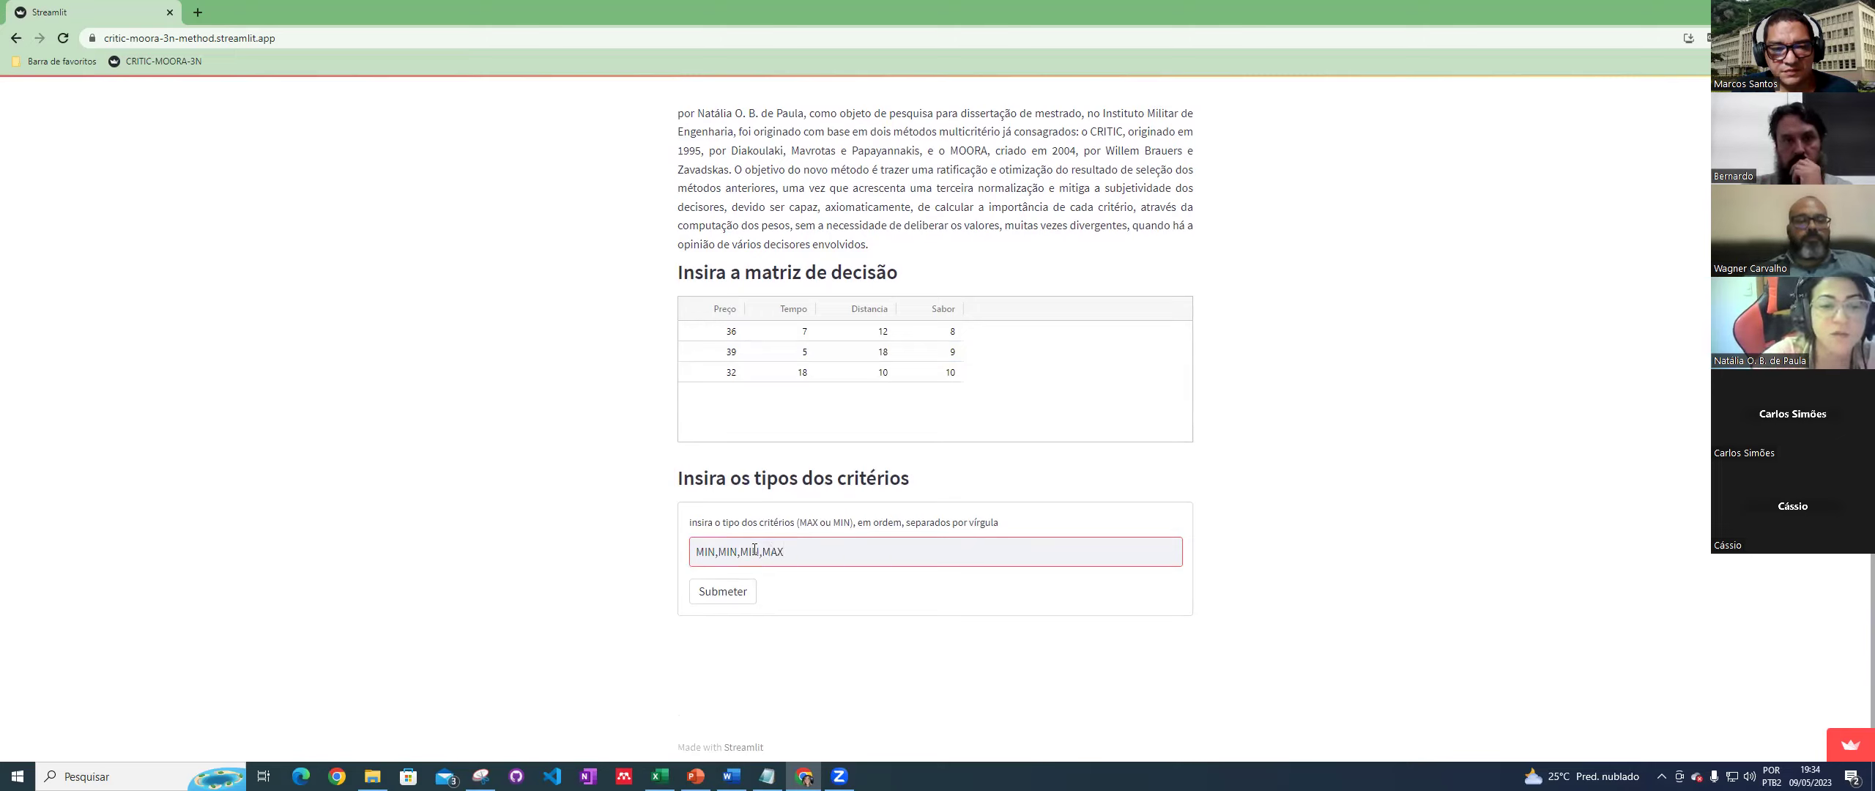
{"action": "left_click", "coordinate": [718, 591]}
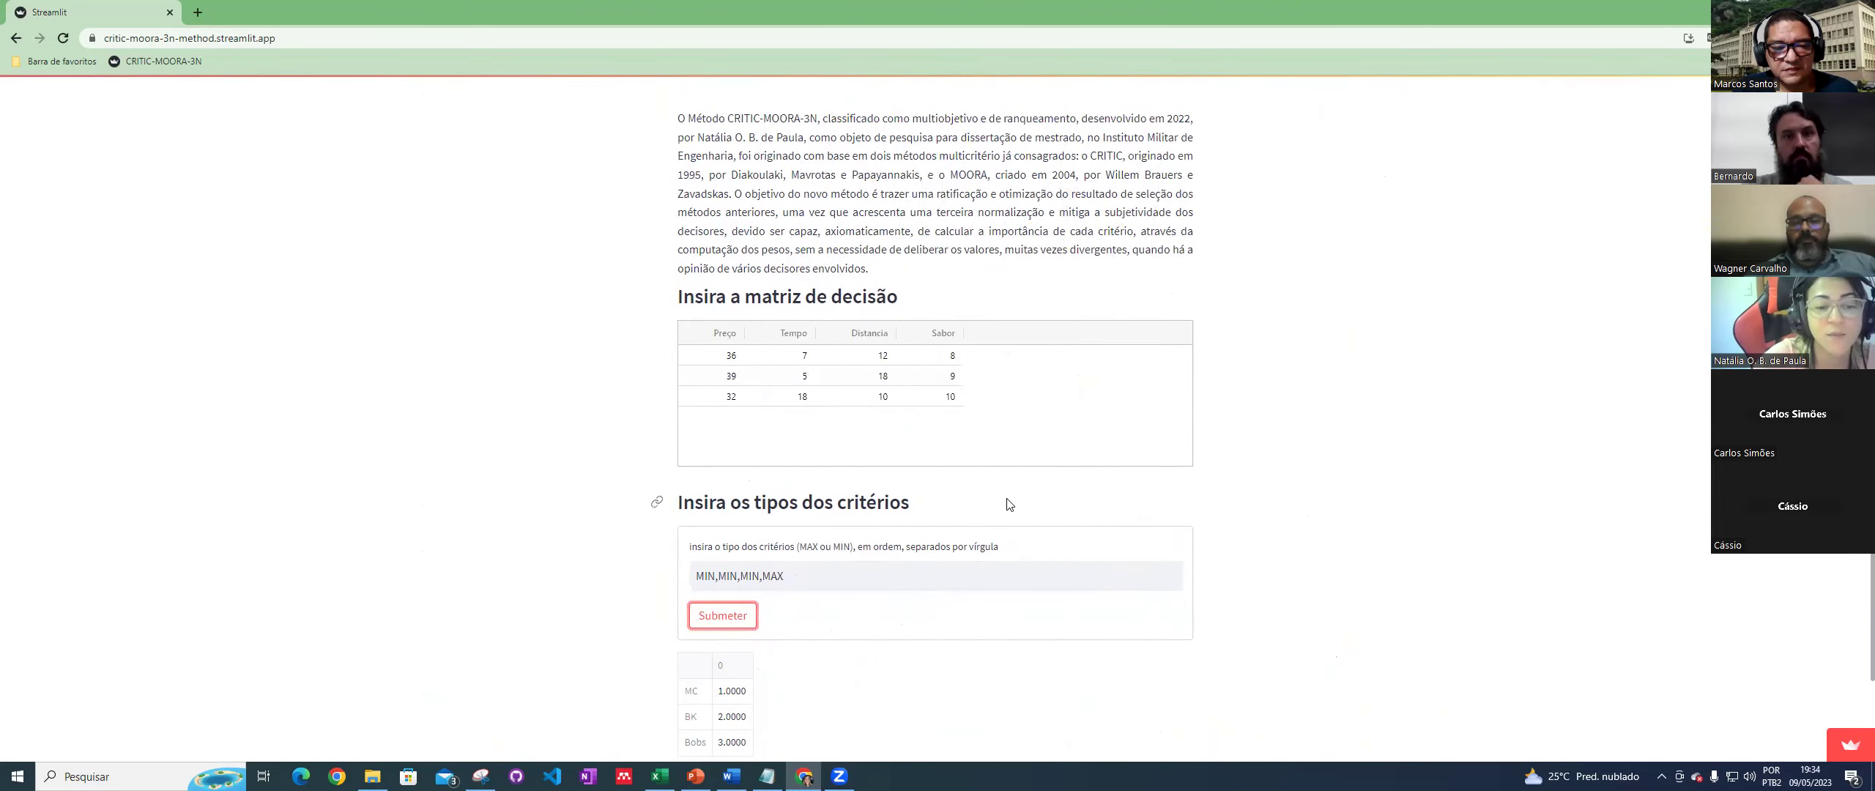
Step: Examine the ranking of the three restaurants and compare it with the handwritten table in the Snipping Tool
{"action": "scroll", "coordinate": [1009, 504], "scroll_direction": "down", "scroll_amount": 2}
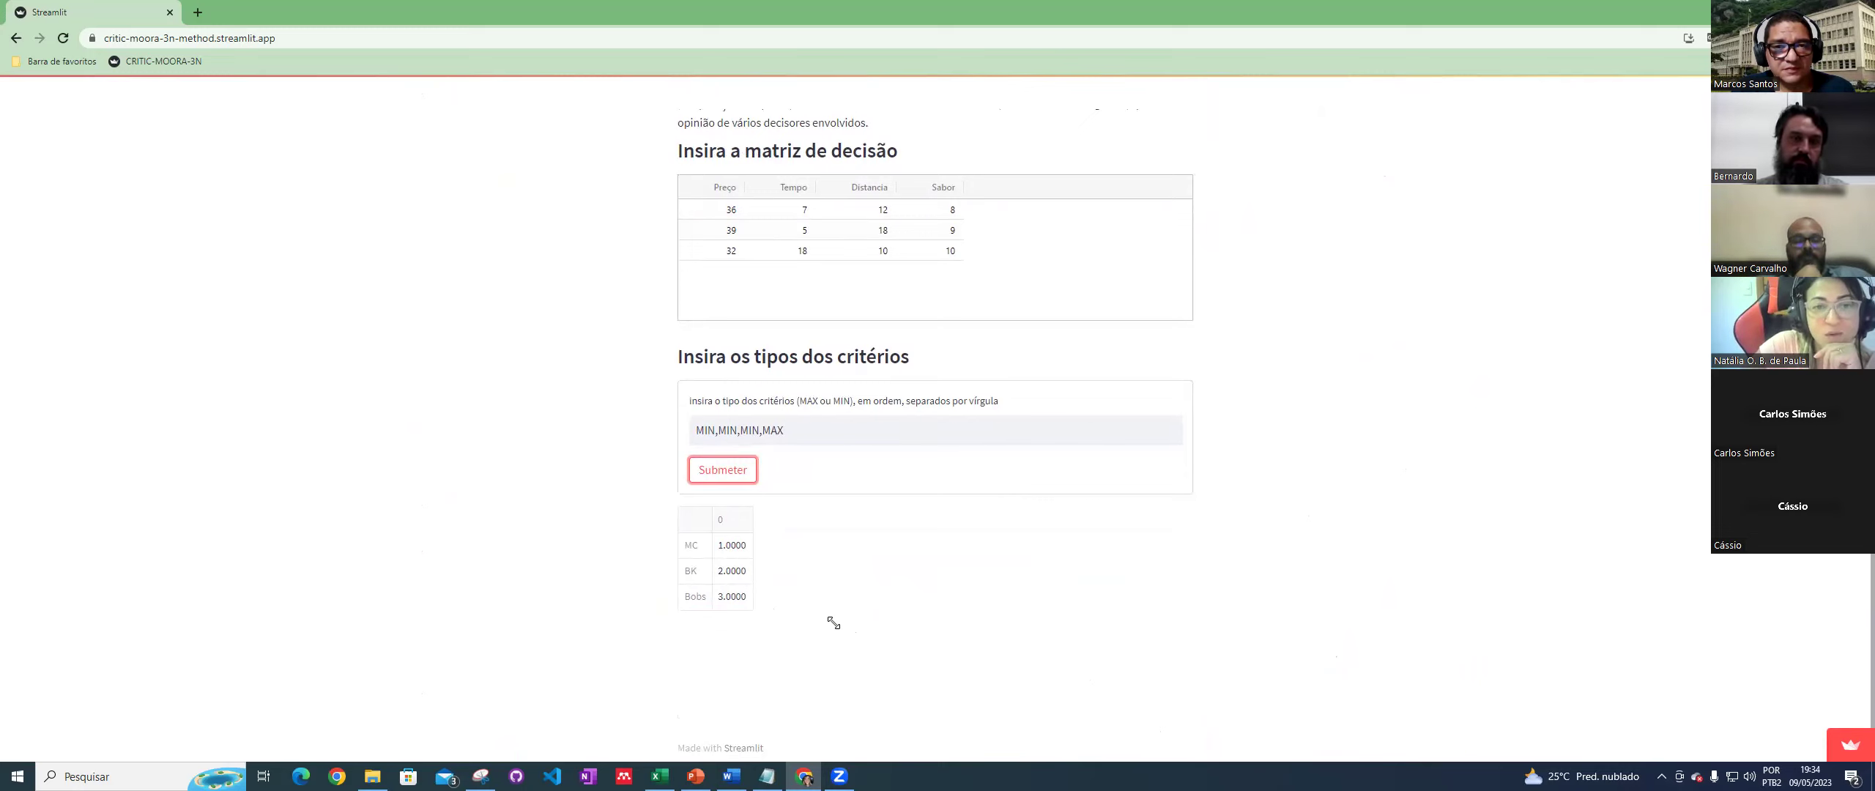
{"action": "scroll", "coordinate": [834, 621], "scroll_direction": "up", "scroll_amount": 1}
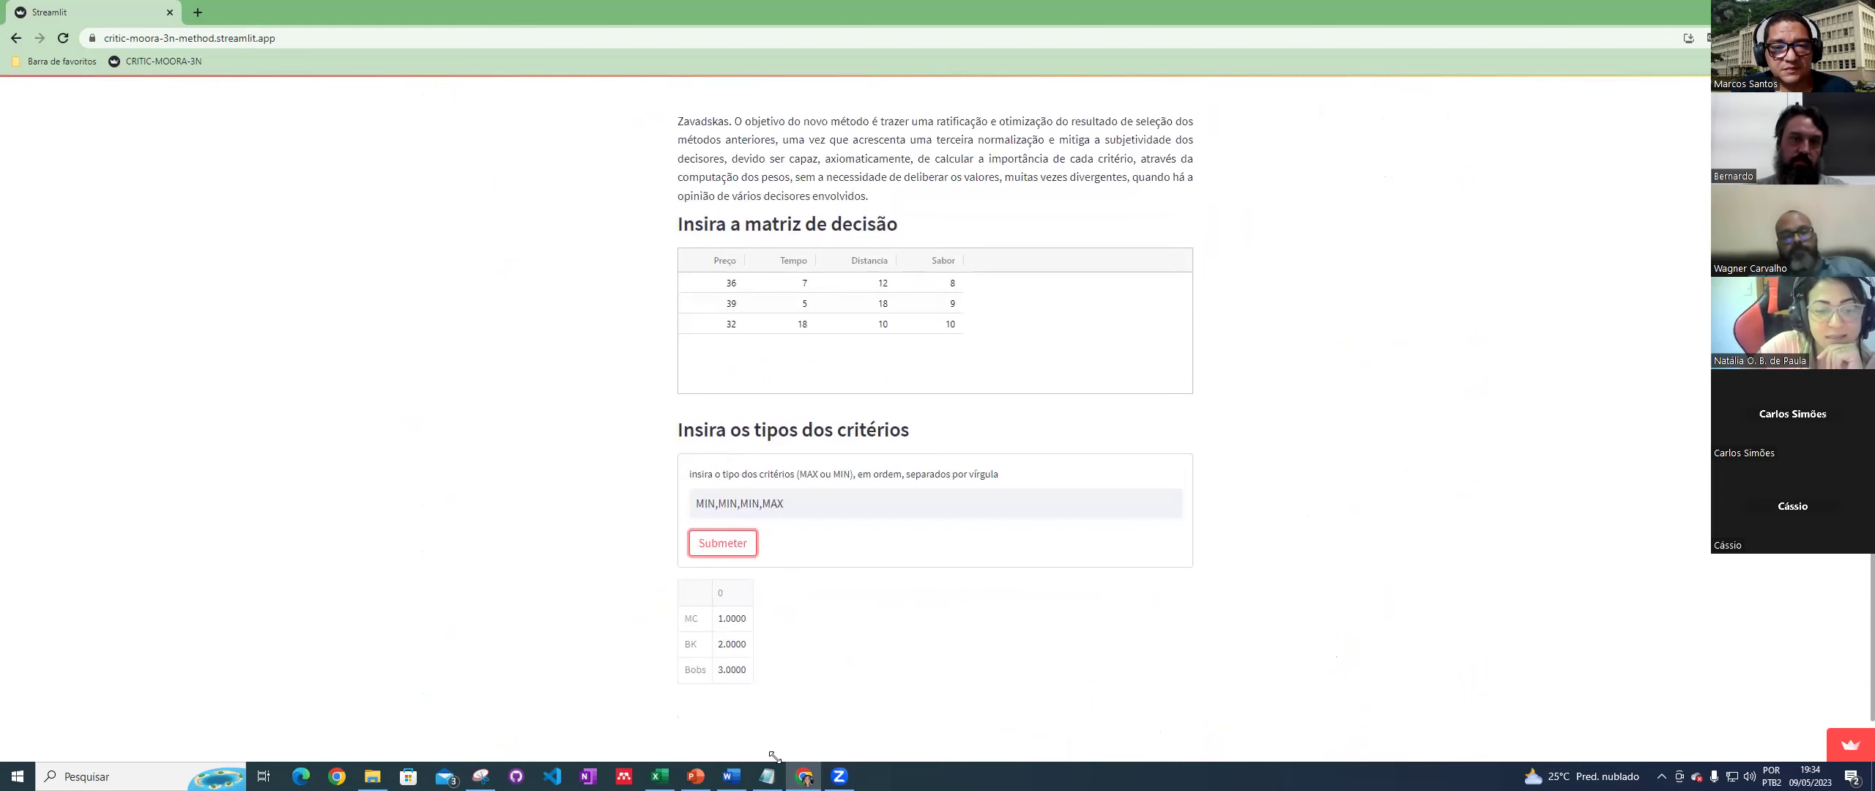
{"action": "left_click", "coordinate": [481, 777]}
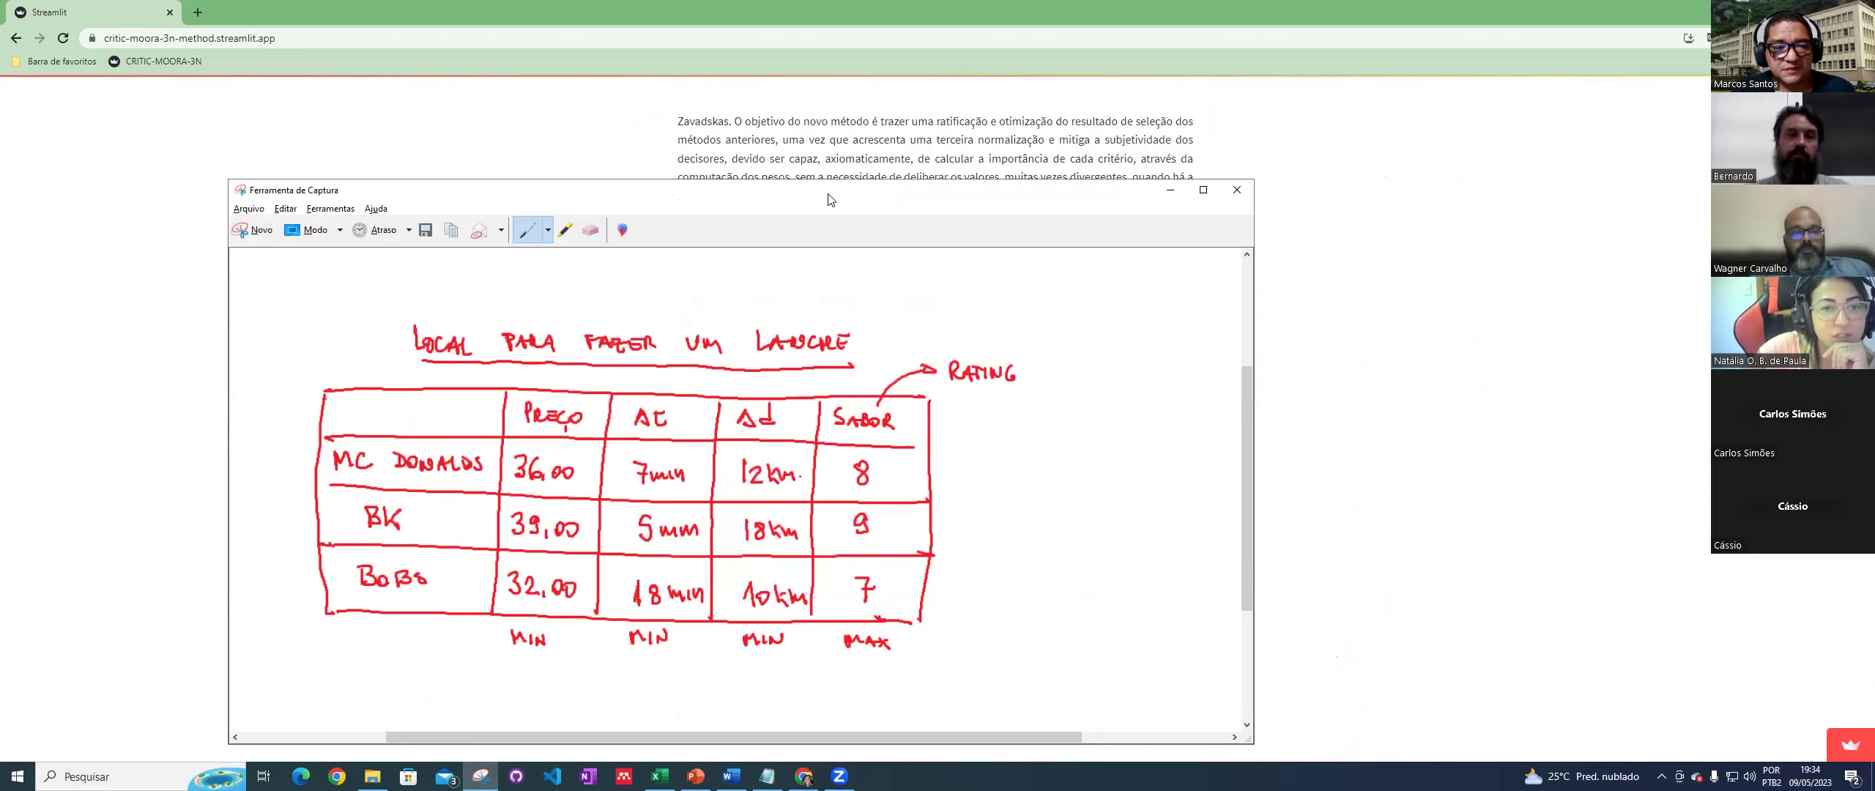
{"action": "left_click_drag", "start_coordinate": [831, 199], "coordinate": [883, 104]}
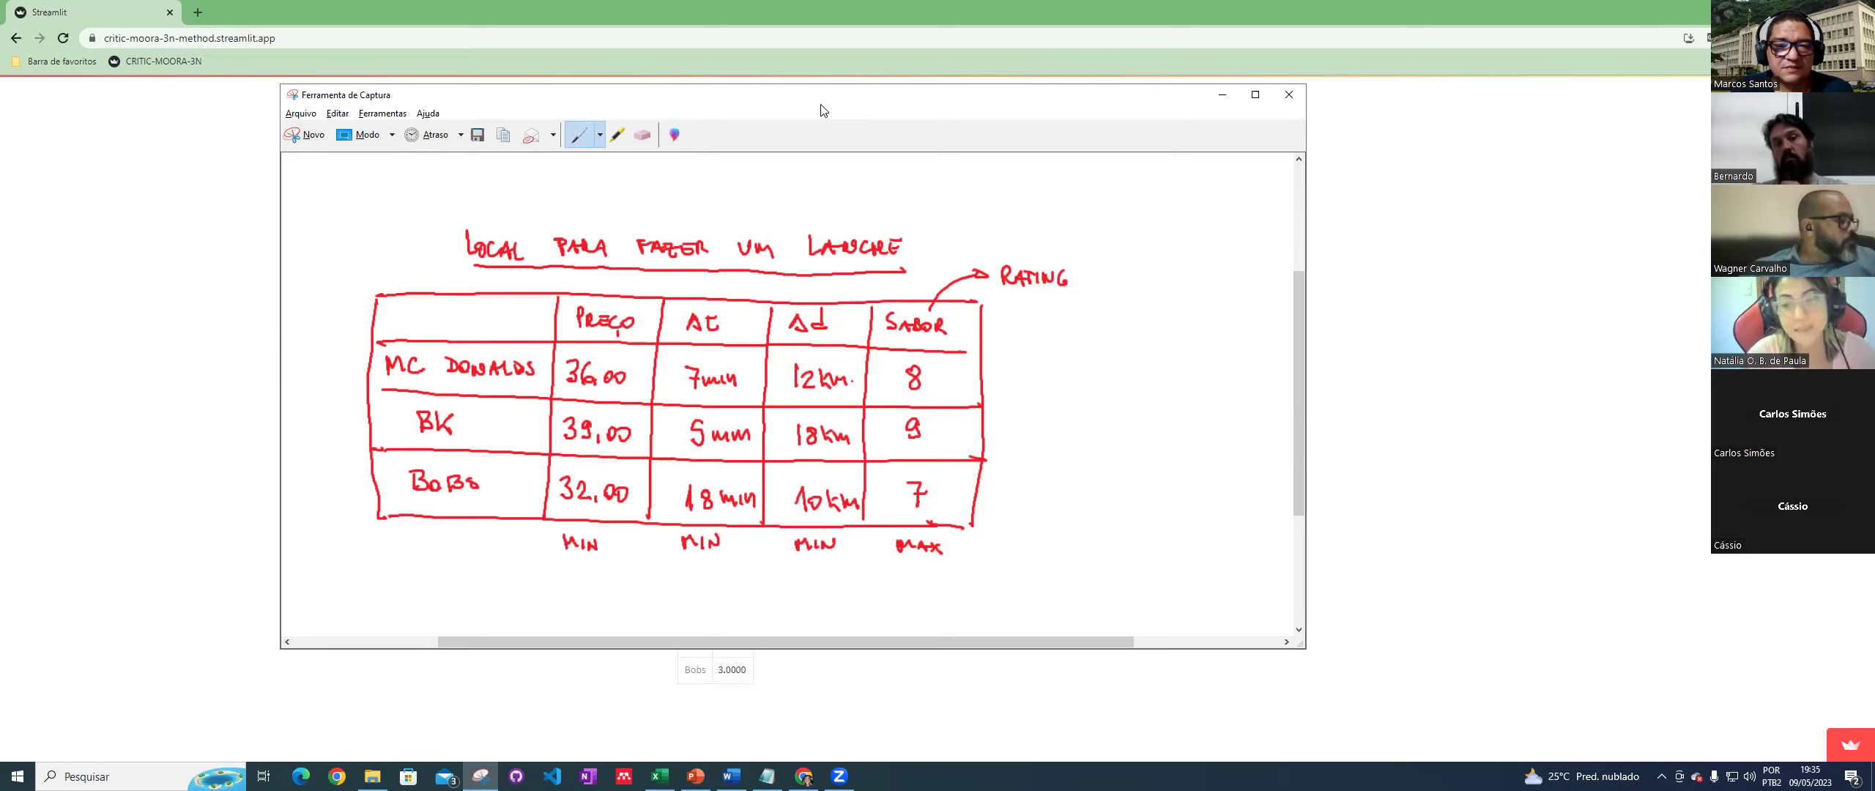
{"action": "left_click", "coordinate": [1221, 95]}
{"action": "scroll", "coordinate": [941, 564], "scroll_direction": "down", "scroll_amount": 2}
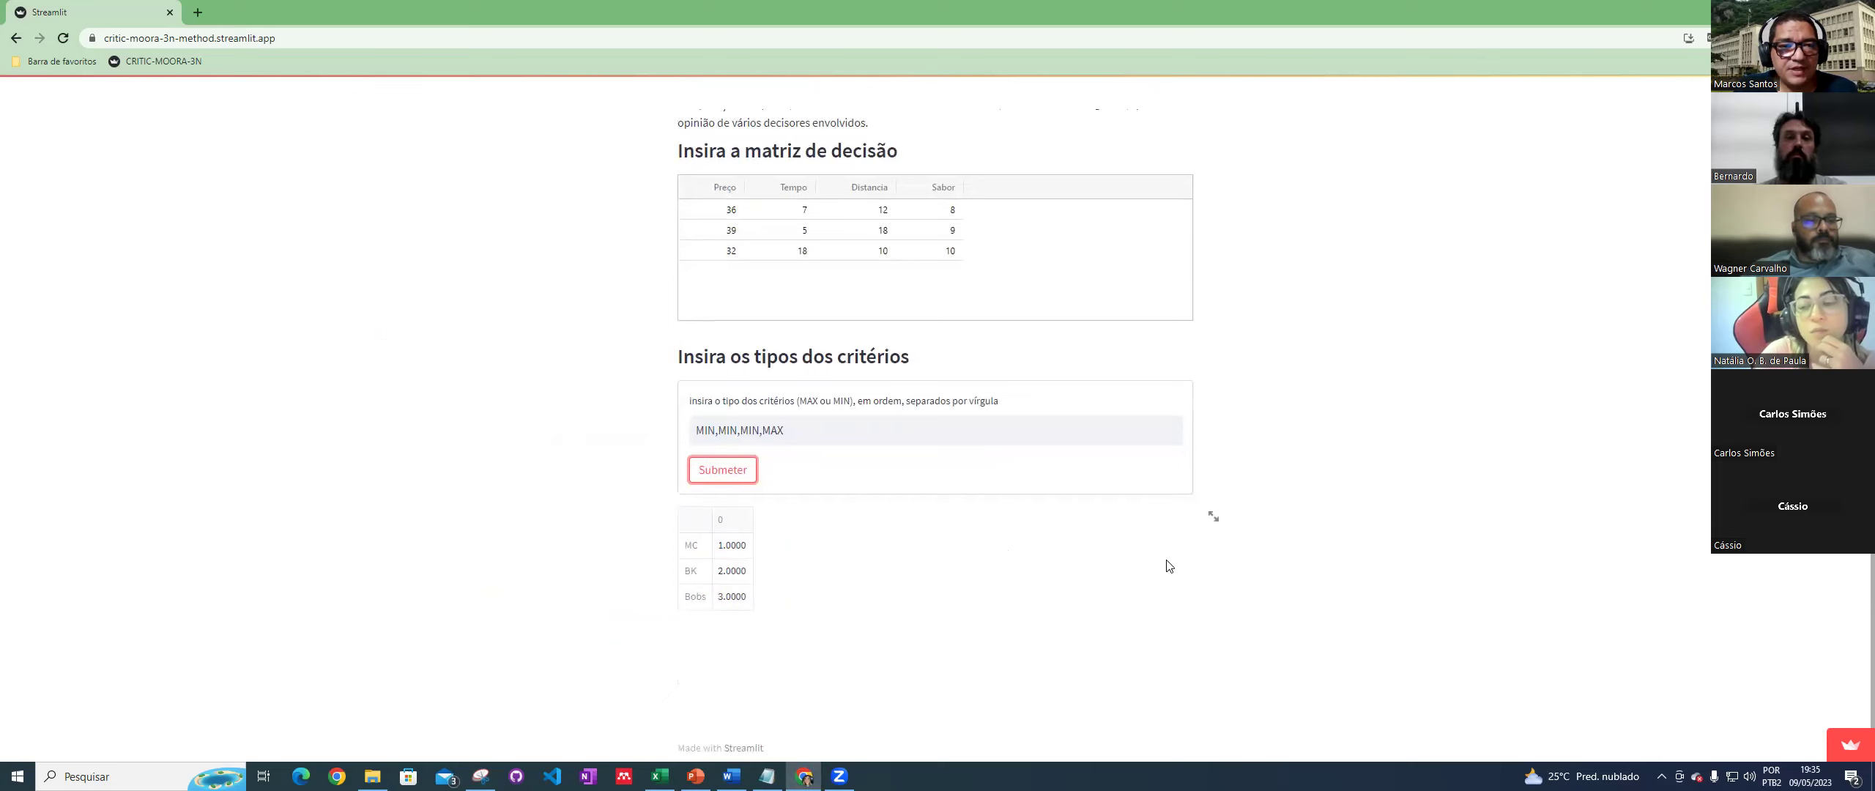
{"action": "scroll", "coordinate": [1169, 565], "scroll_direction": "up", "scroll_amount": 3}
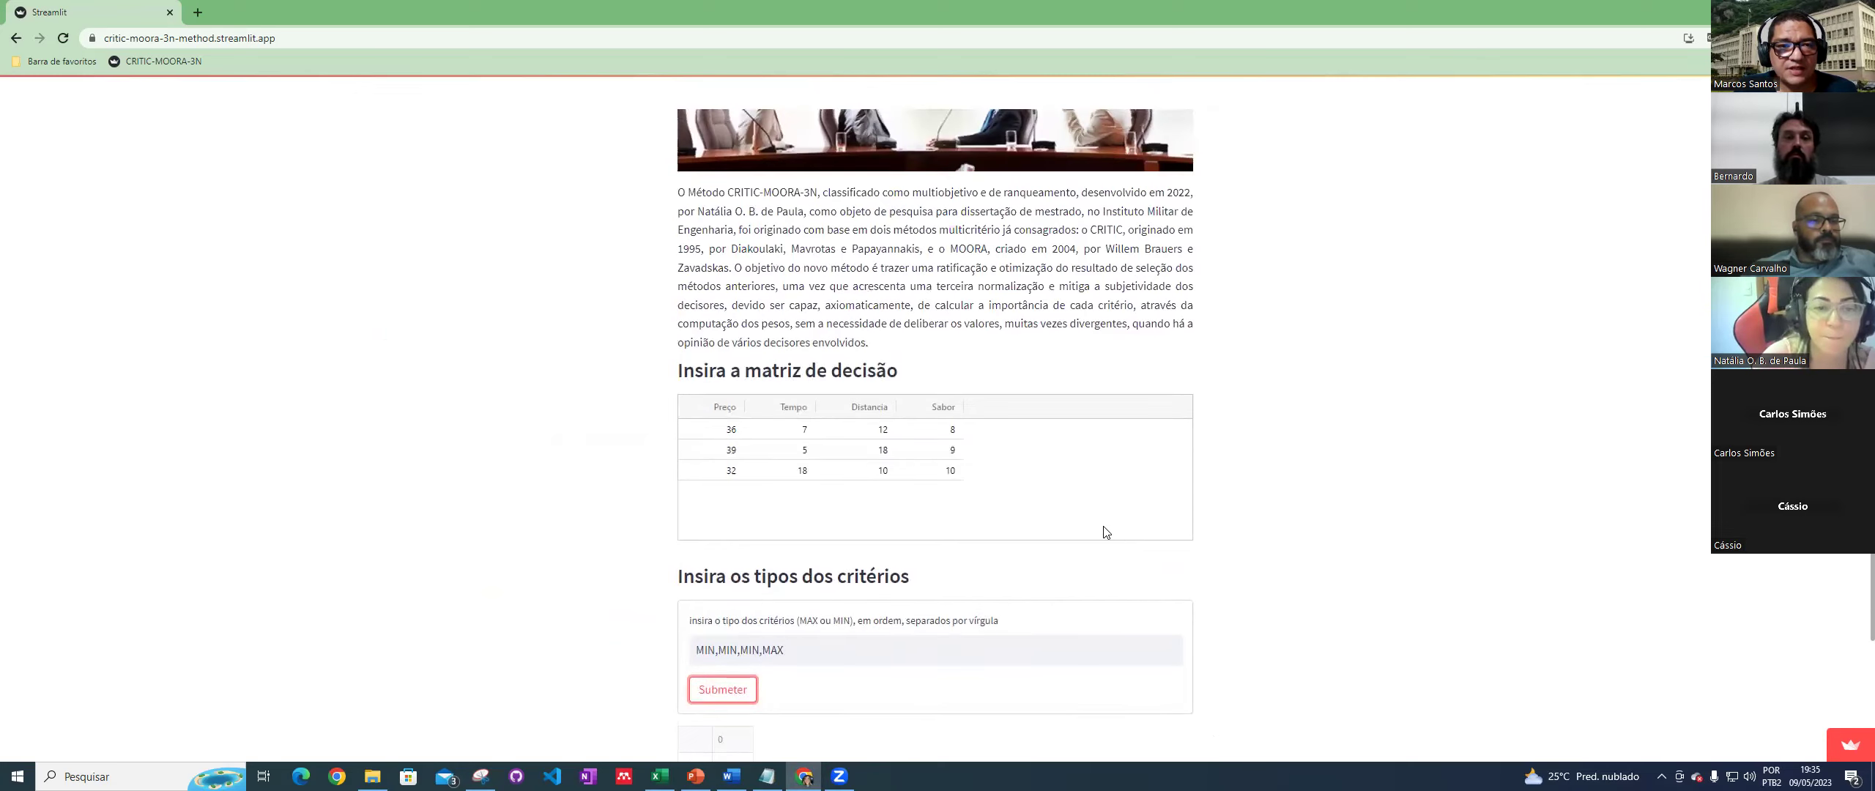
{"action": "scroll", "coordinate": [1106, 533], "scroll_direction": "up", "scroll_amount": 5}
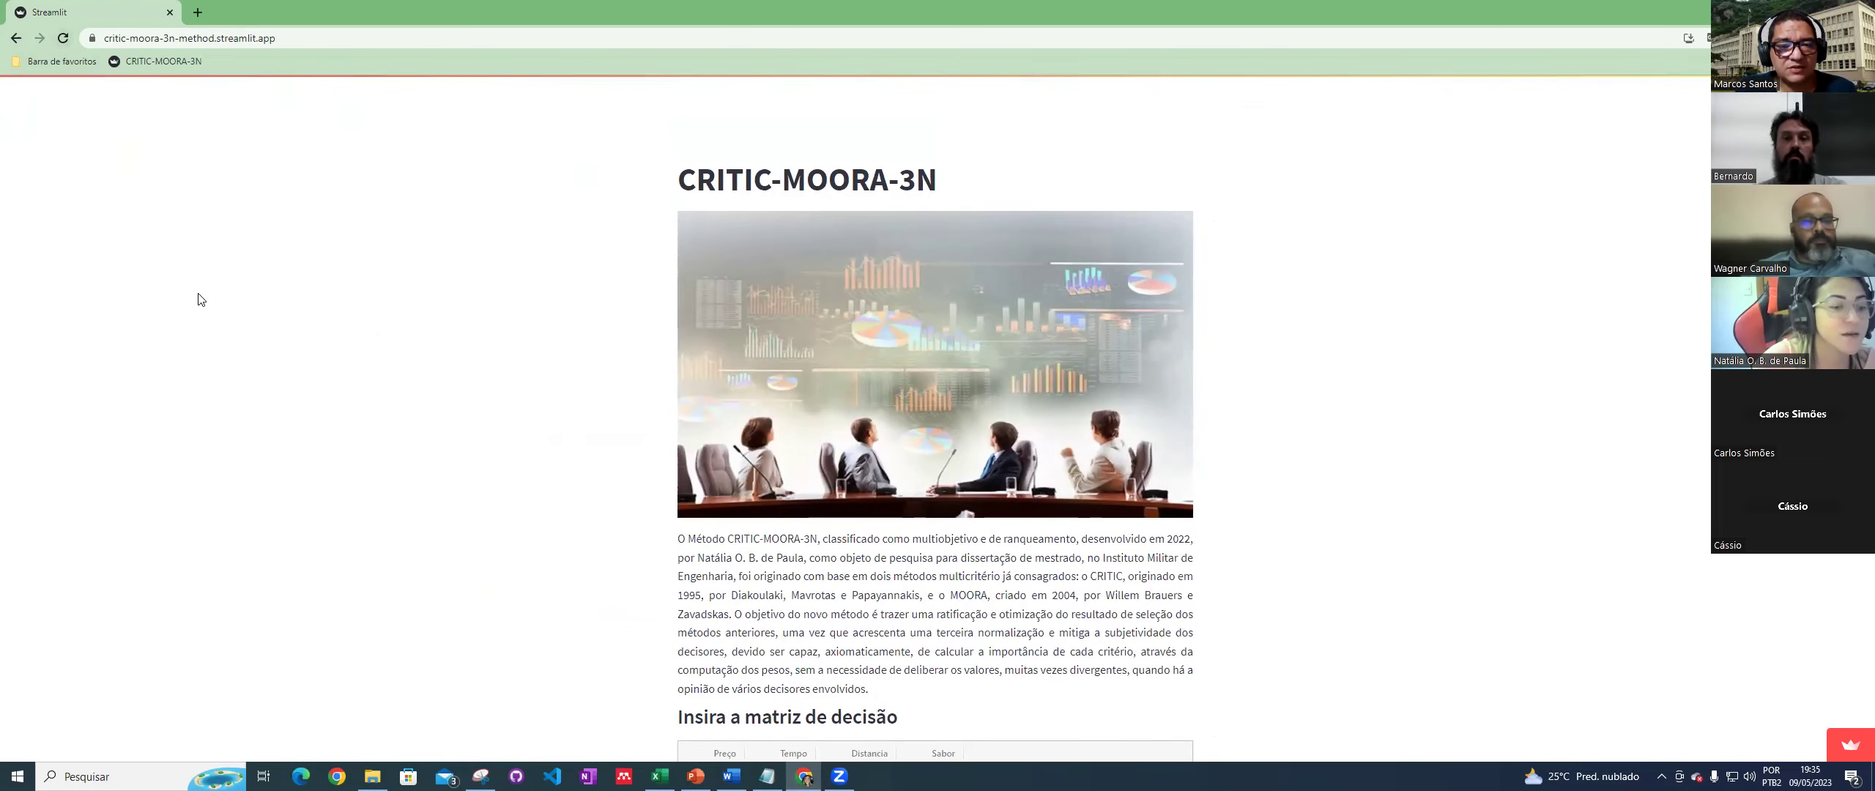
Step: Reload the CRITIC-MOORA-3N page and open CSV para aplicação AHTS.csv from the CRITIC-MOORA-3N folder in Excel
{"action": "left_click", "coordinate": [61, 38]}
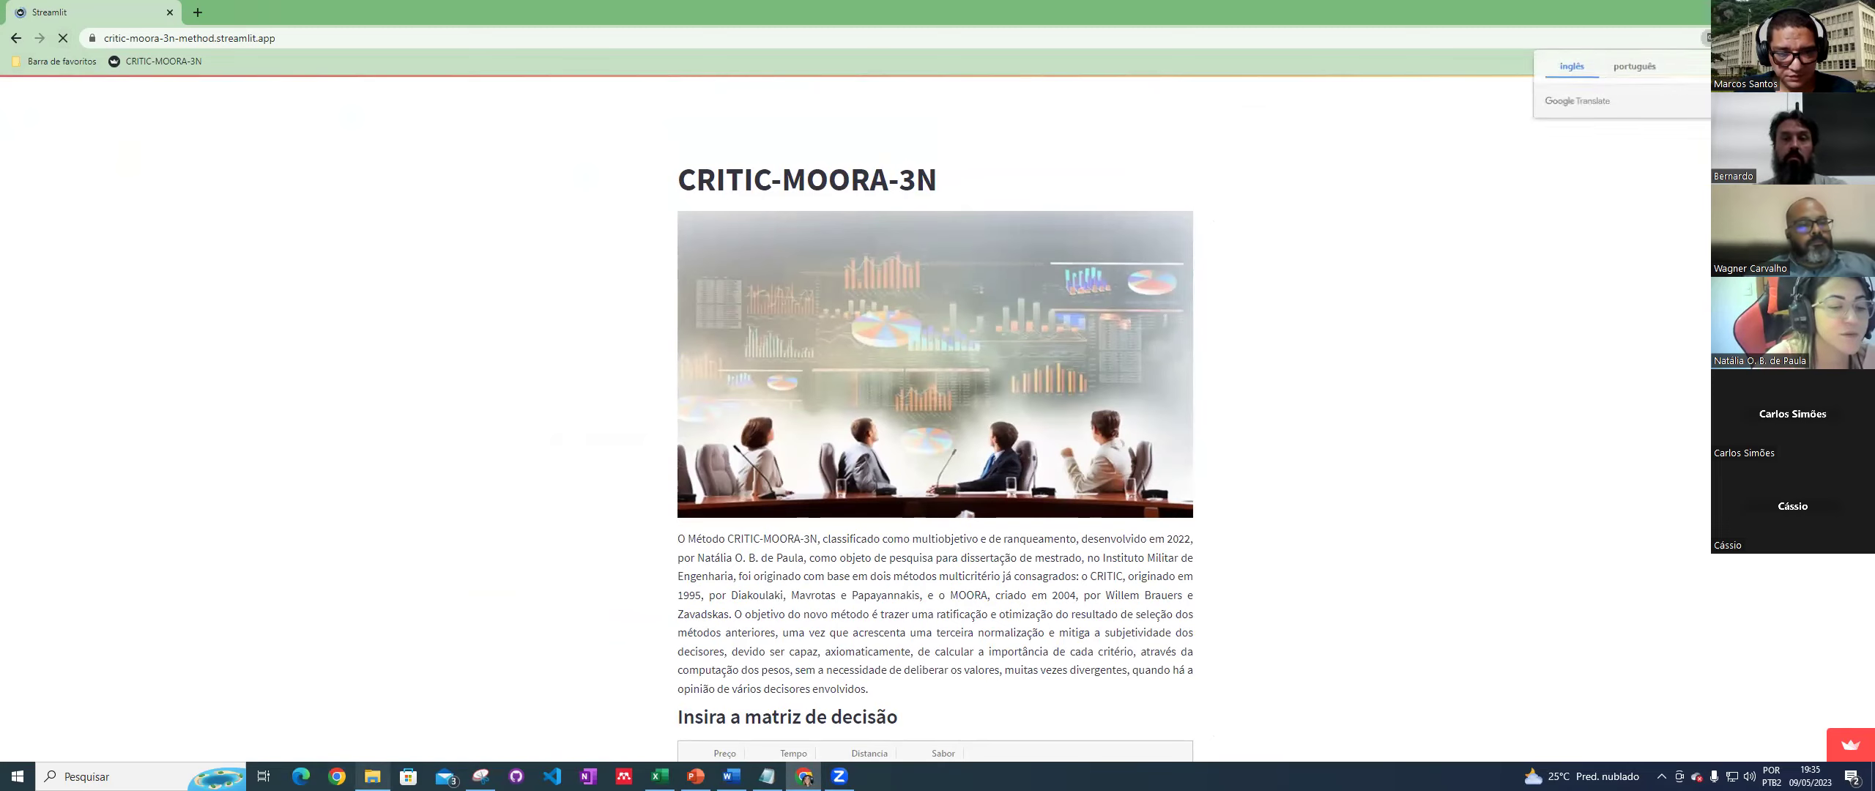
{"action": "mouse_move", "coordinate": [696, 776]}
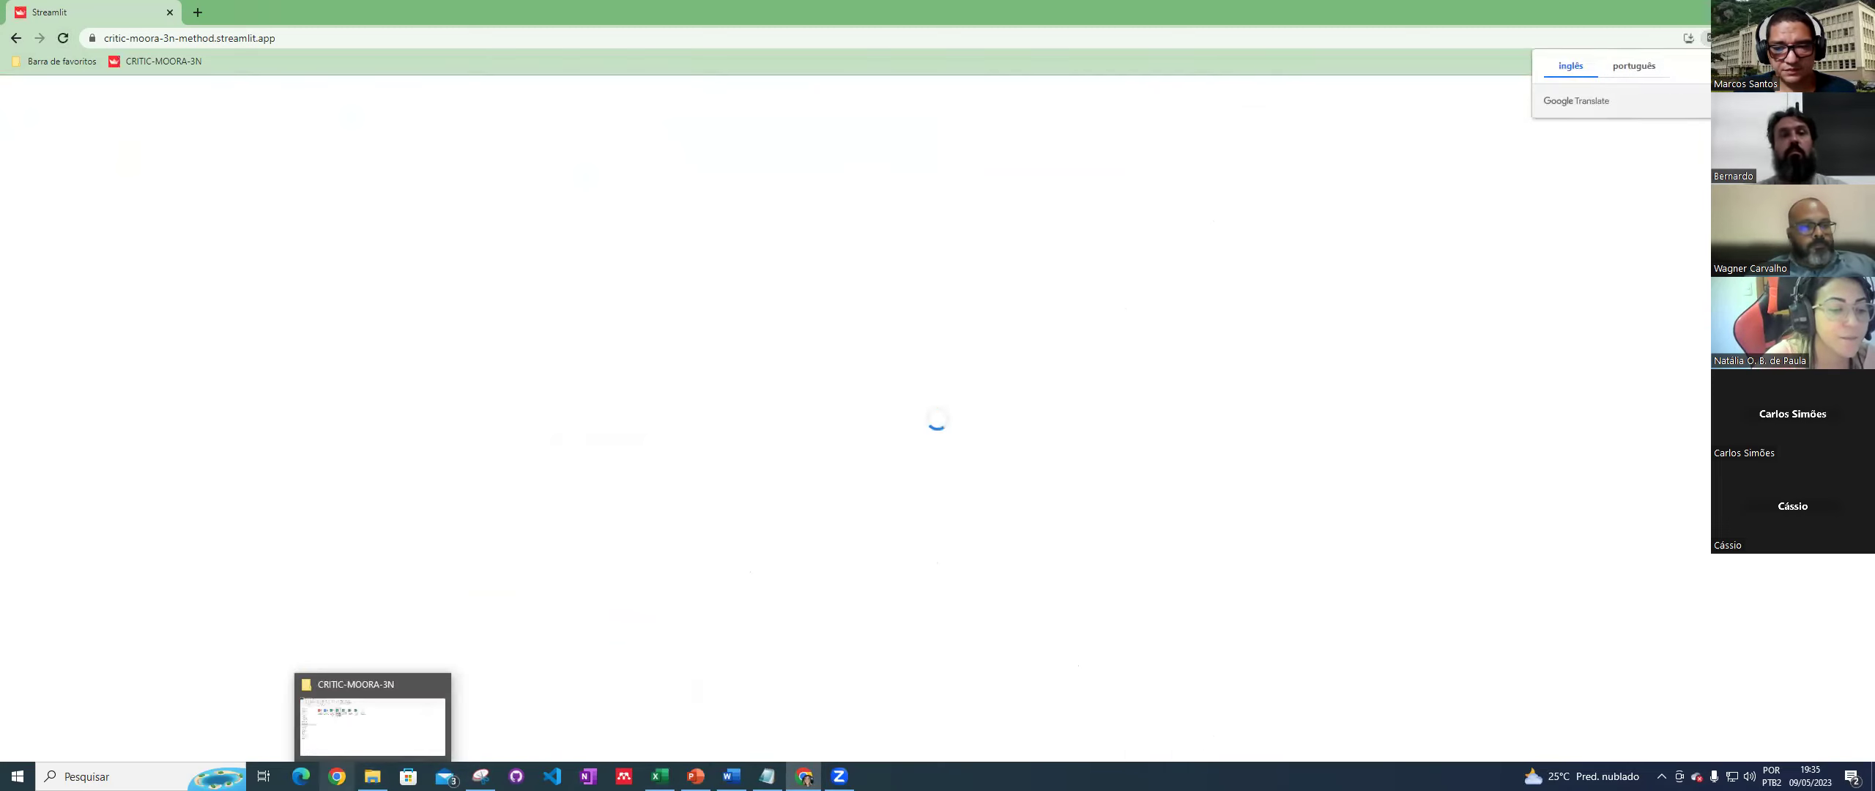
{"action": "left_click", "coordinate": [373, 776]}
{"action": "left_click", "coordinate": [518, 338]}
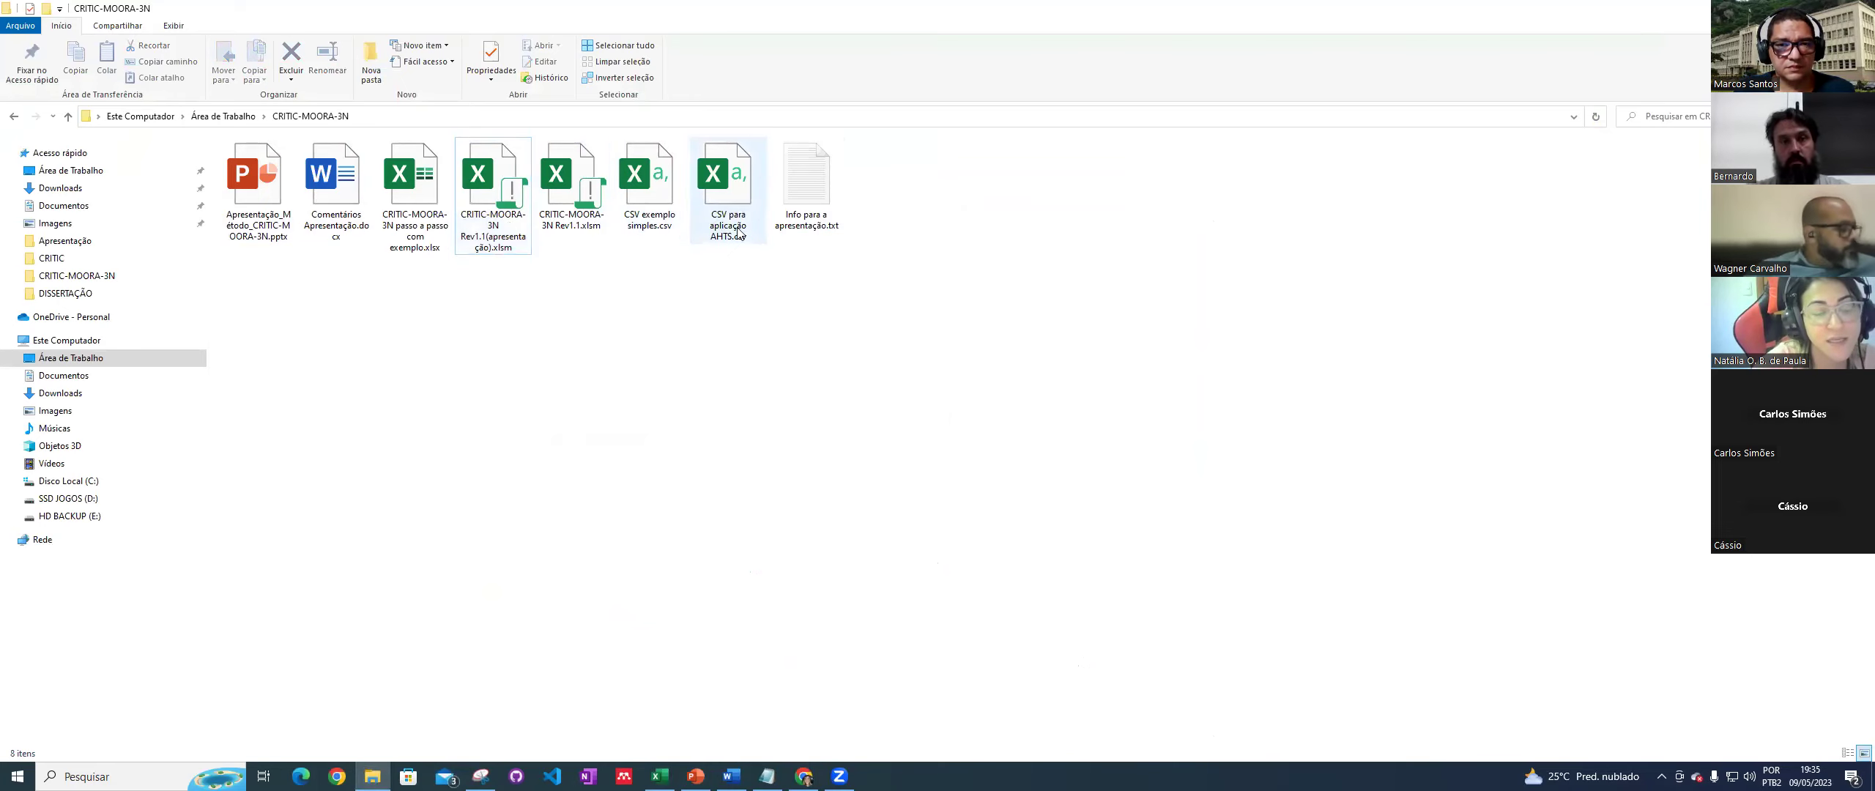
{"action": "left_click", "coordinate": [729, 205]}
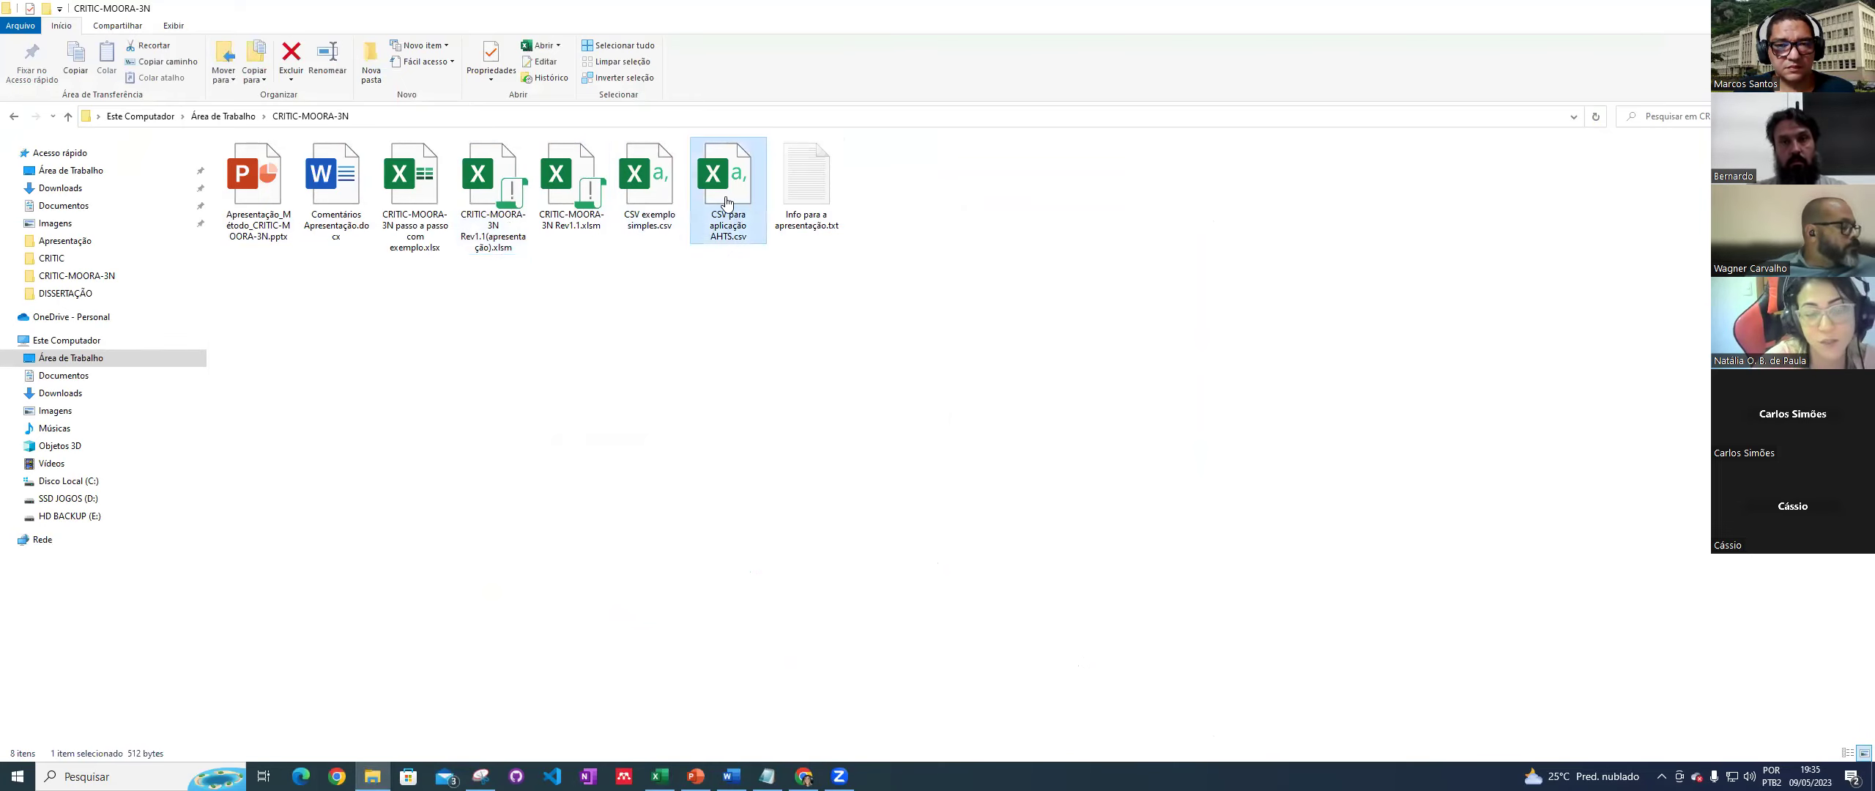
{"action": "double_click", "coordinate": [727, 202]}
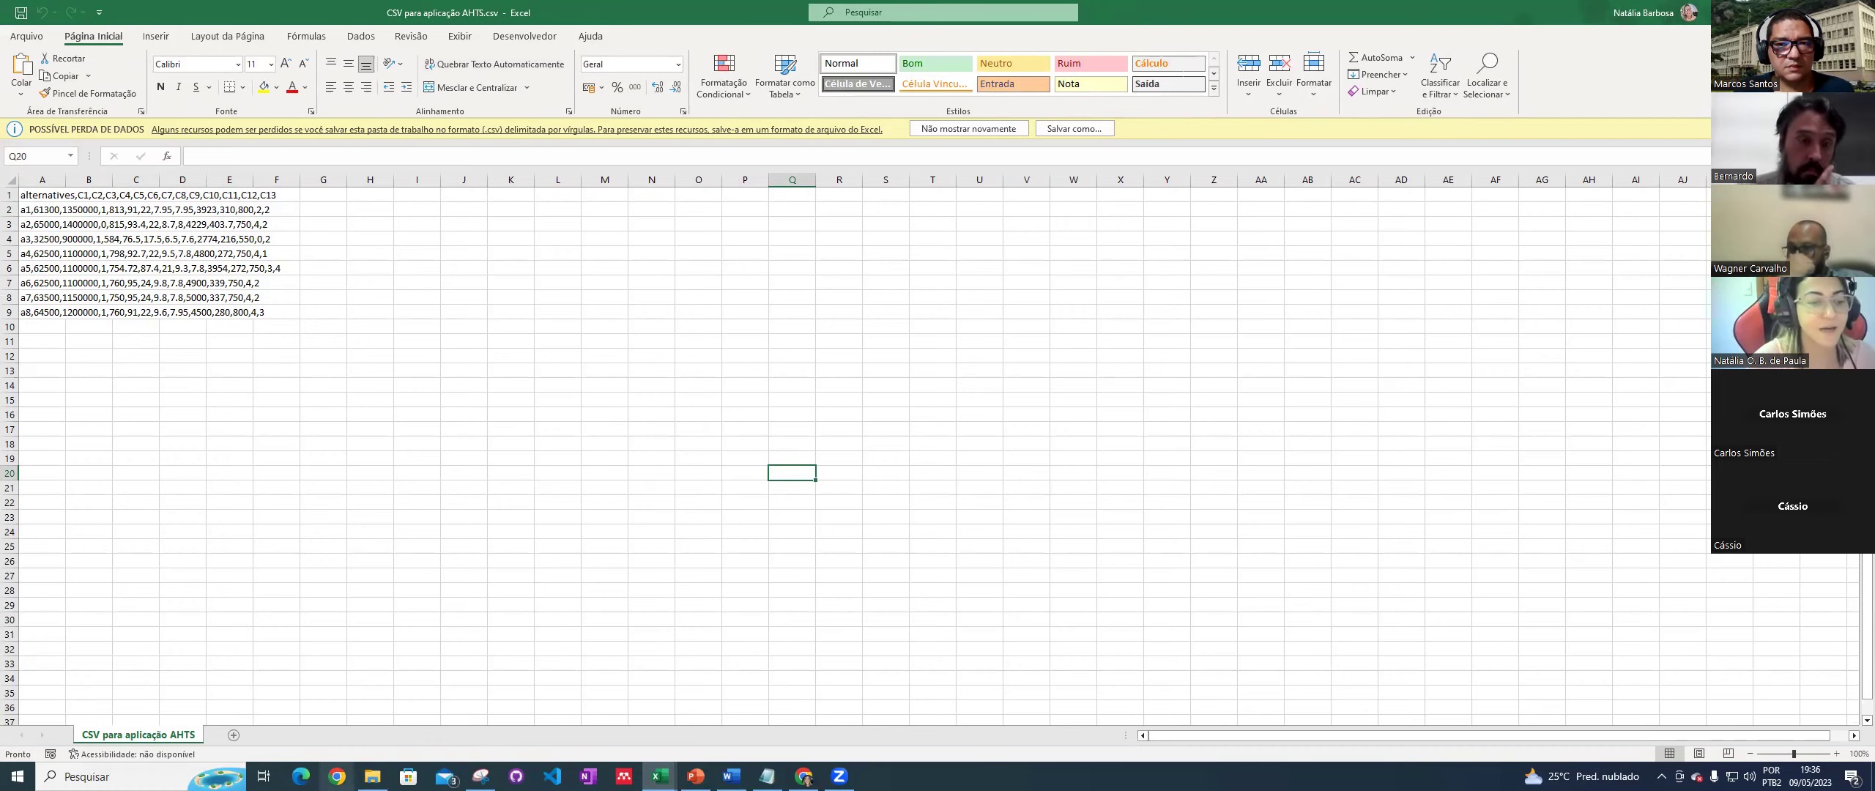
Step: Switch back to Chrome and search the web for SHEETS in a new tab
{"action": "left_click", "coordinate": [337, 777]}
{"action": "left_click", "coordinate": [942, 440]}
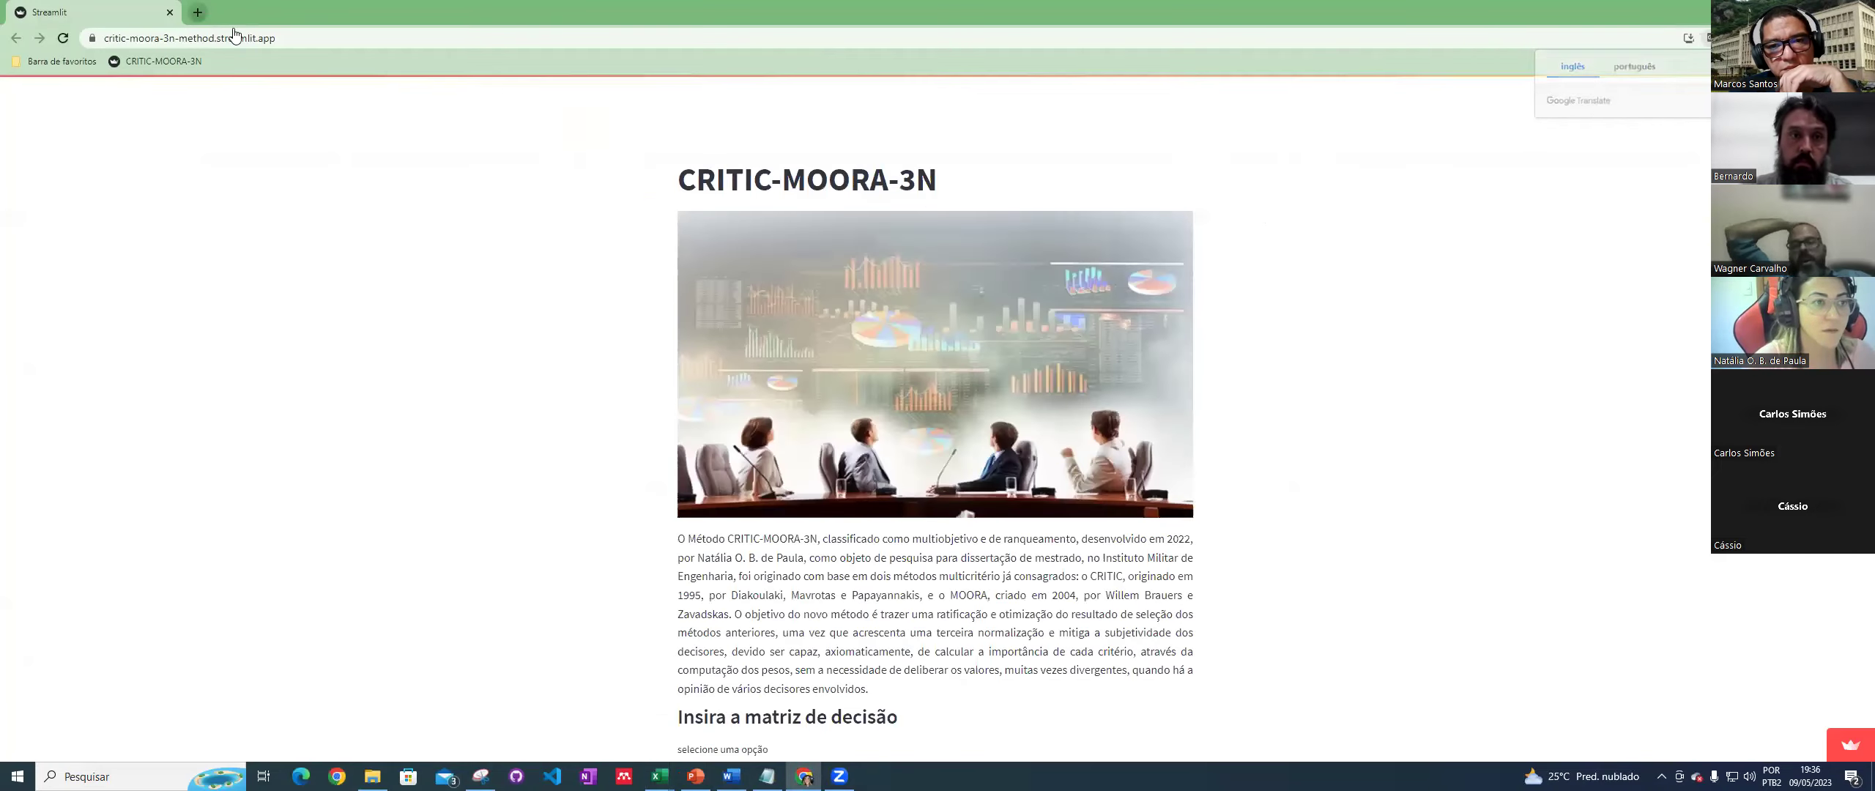
{"action": "left_click", "coordinate": [198, 13]}
{"action": "type", "text": "SHEETS"}
{"action": "key", "text": "Return"}
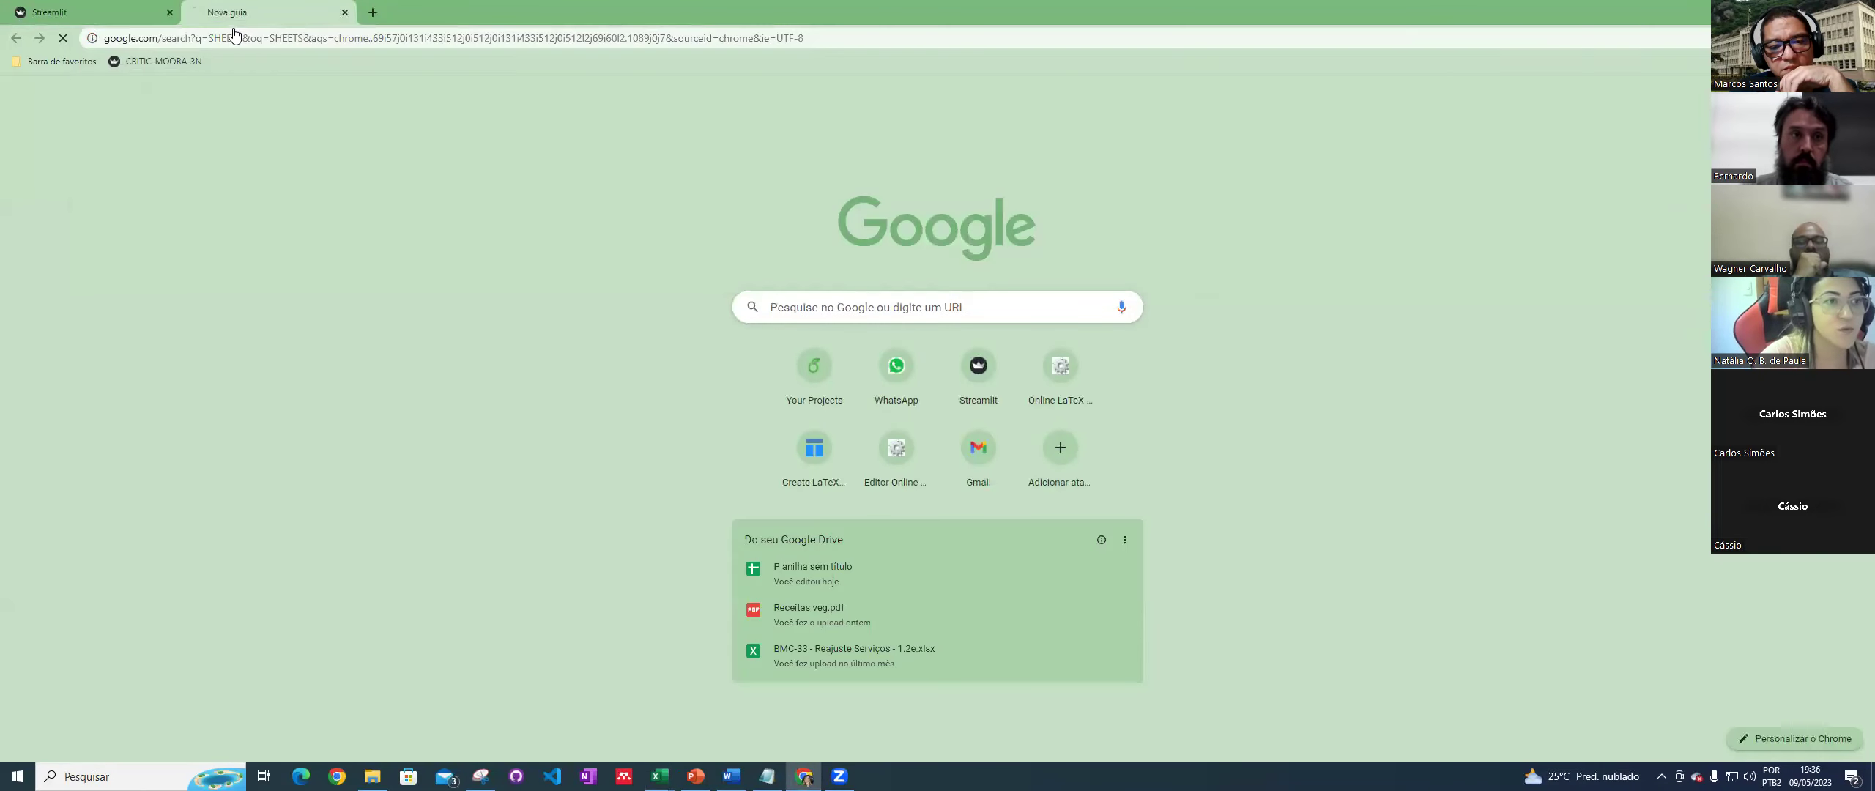
Step: Open Google Sheets from the search results and create a blank spreadsheet
{"action": "left_click", "coordinate": [272, 254]}
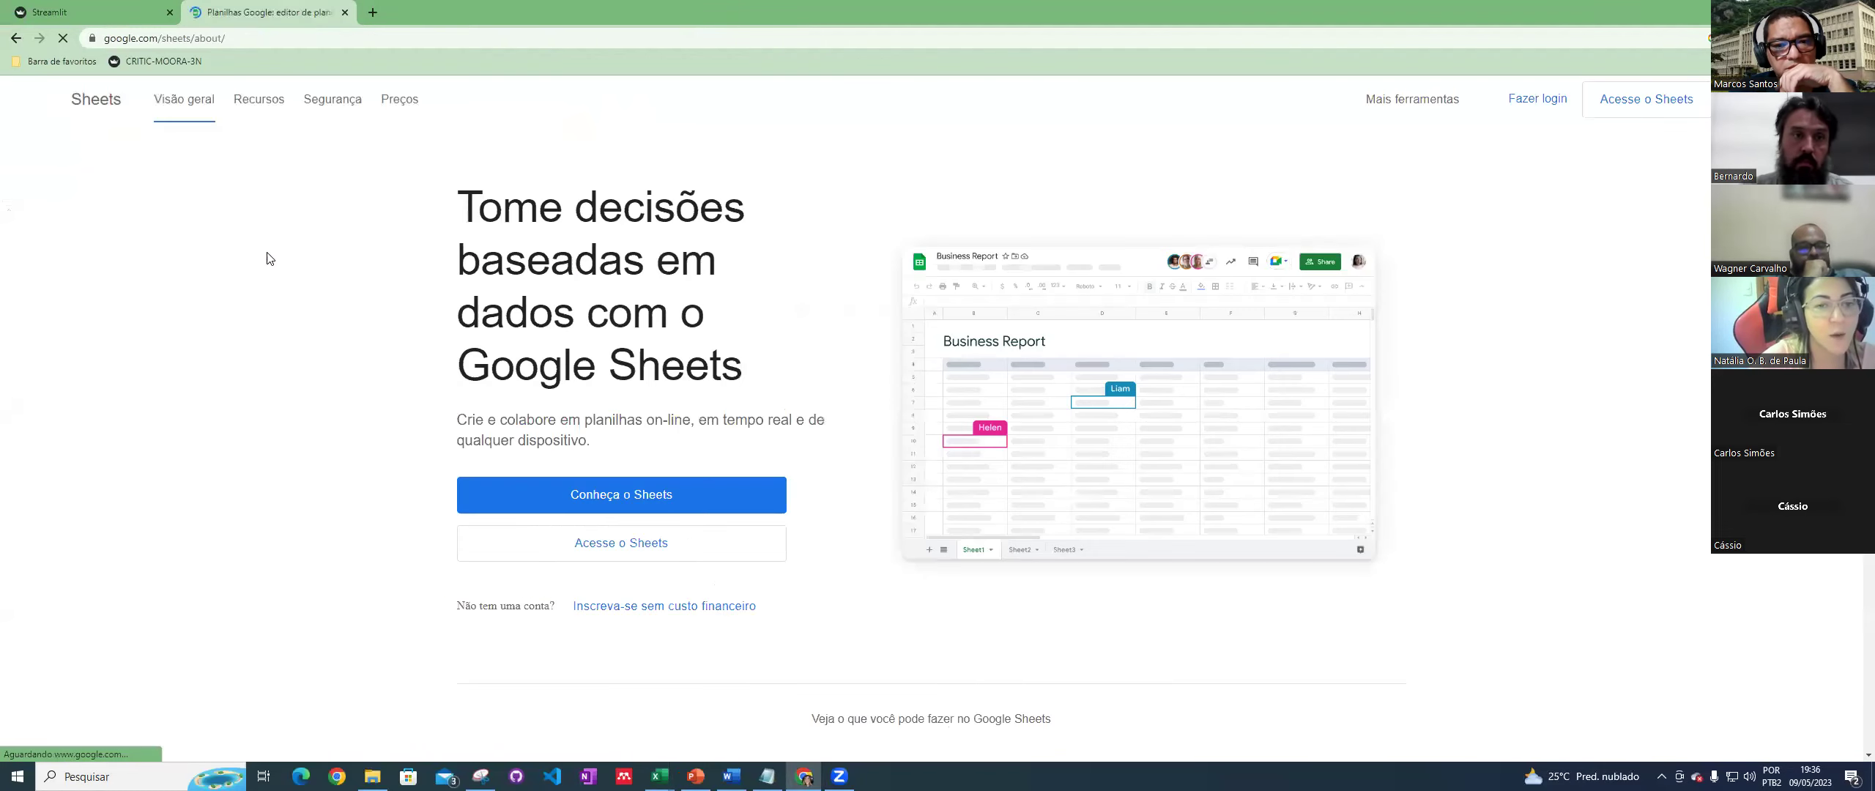
{"action": "left_click", "coordinate": [634, 547]}
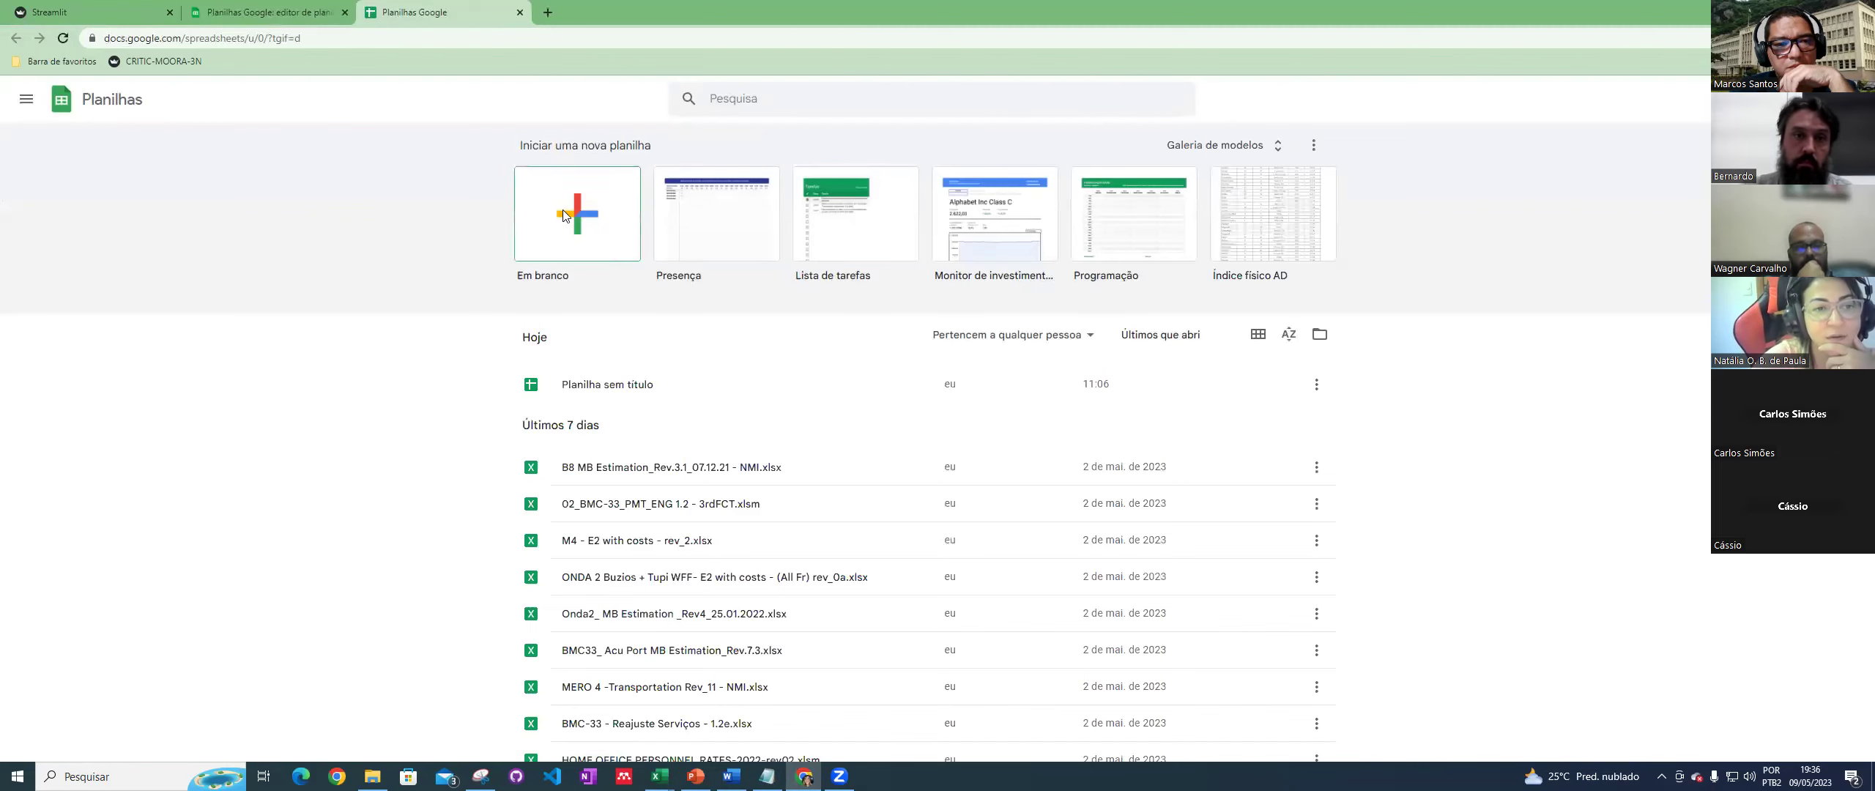
{"action": "left_click", "coordinate": [592, 217]}
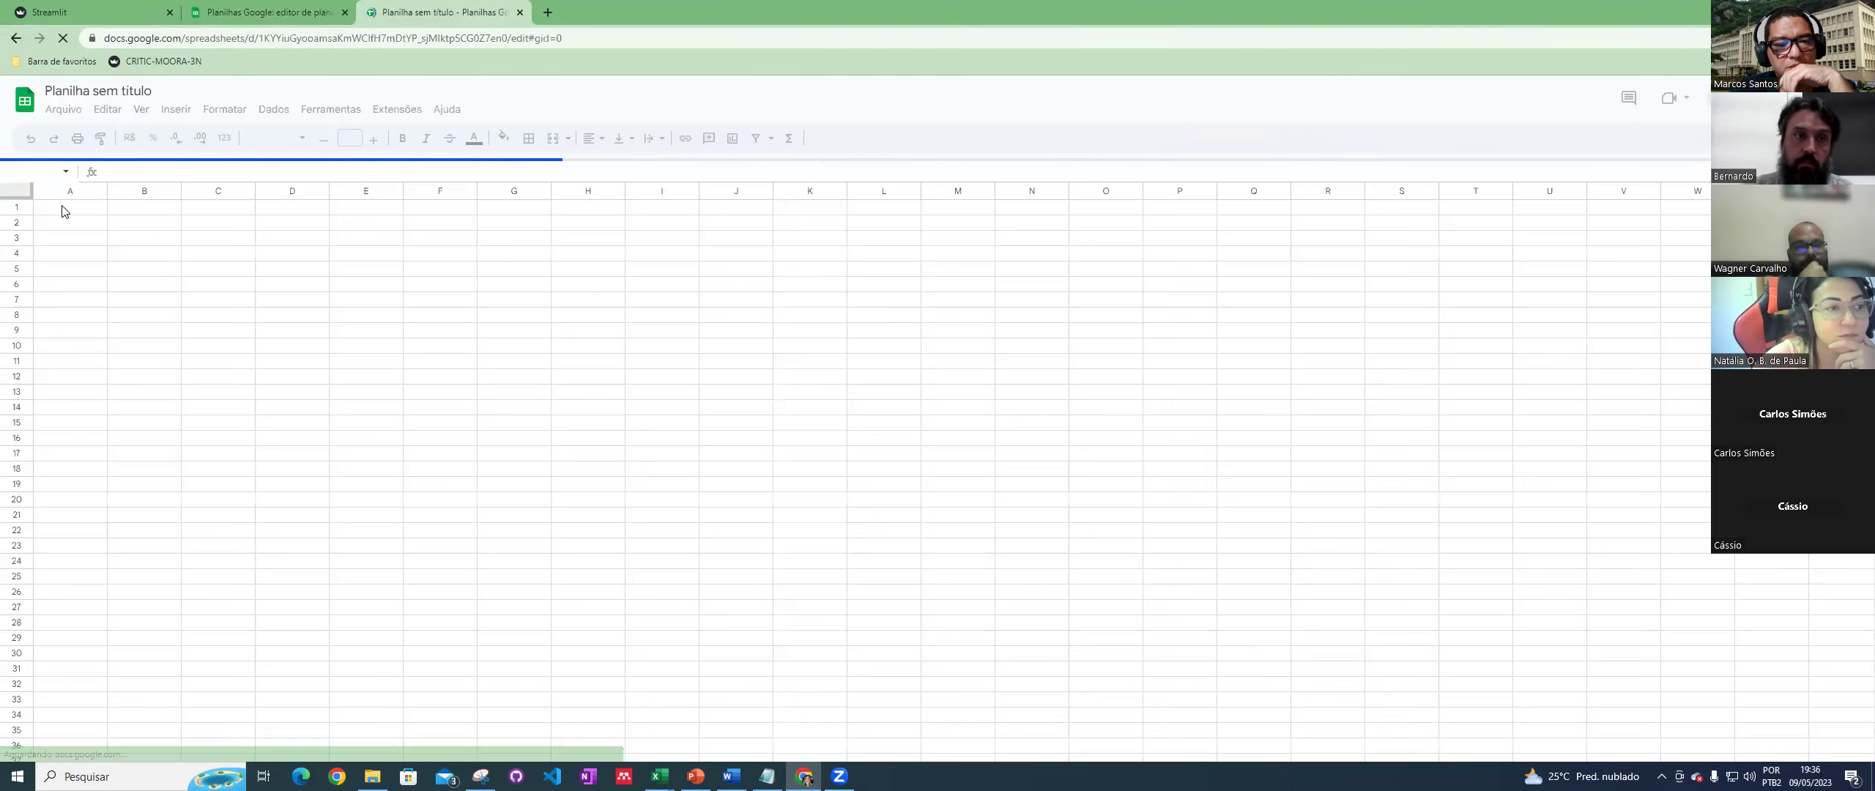
Step: Fill column A from cell A1 downwards with the header ALTERNATIVE and the alternatives A1, A2 and A3
{"action": "type", "text": "ALTERNATIVE"}
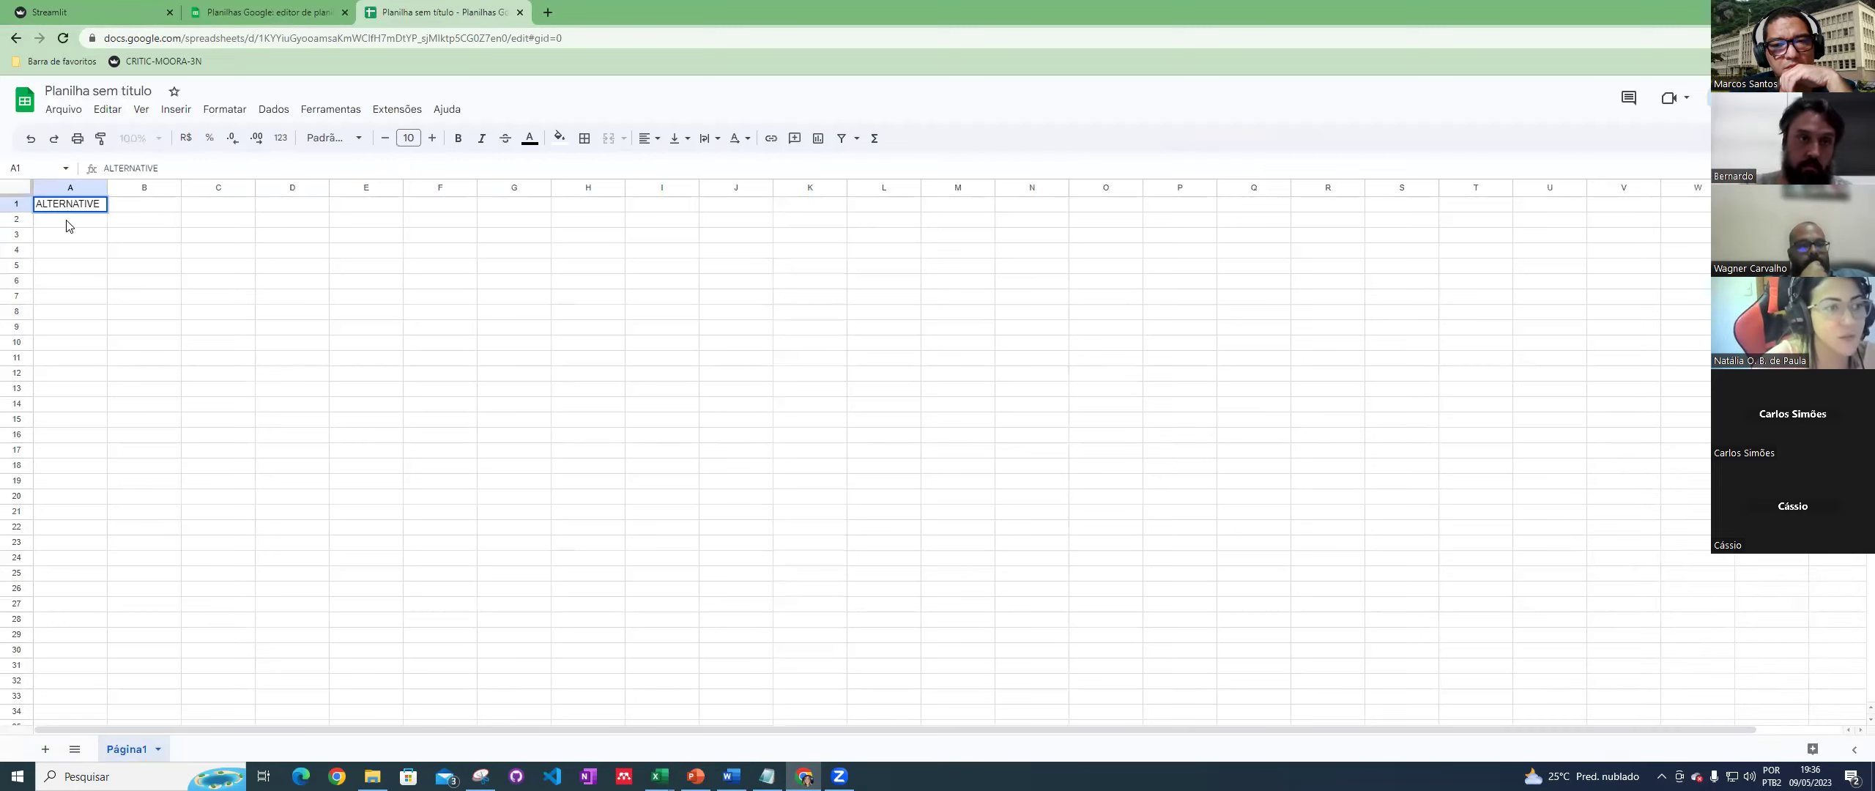
{"action": "left_click", "coordinate": [73, 222]}
{"action": "type", "text": "A1"}
{"action": "key", "text": "Return"}
{"action": "type", "text": "A2A"}
{"action": "key", "text": "Return"}
{"action": "type", "text": "3"}
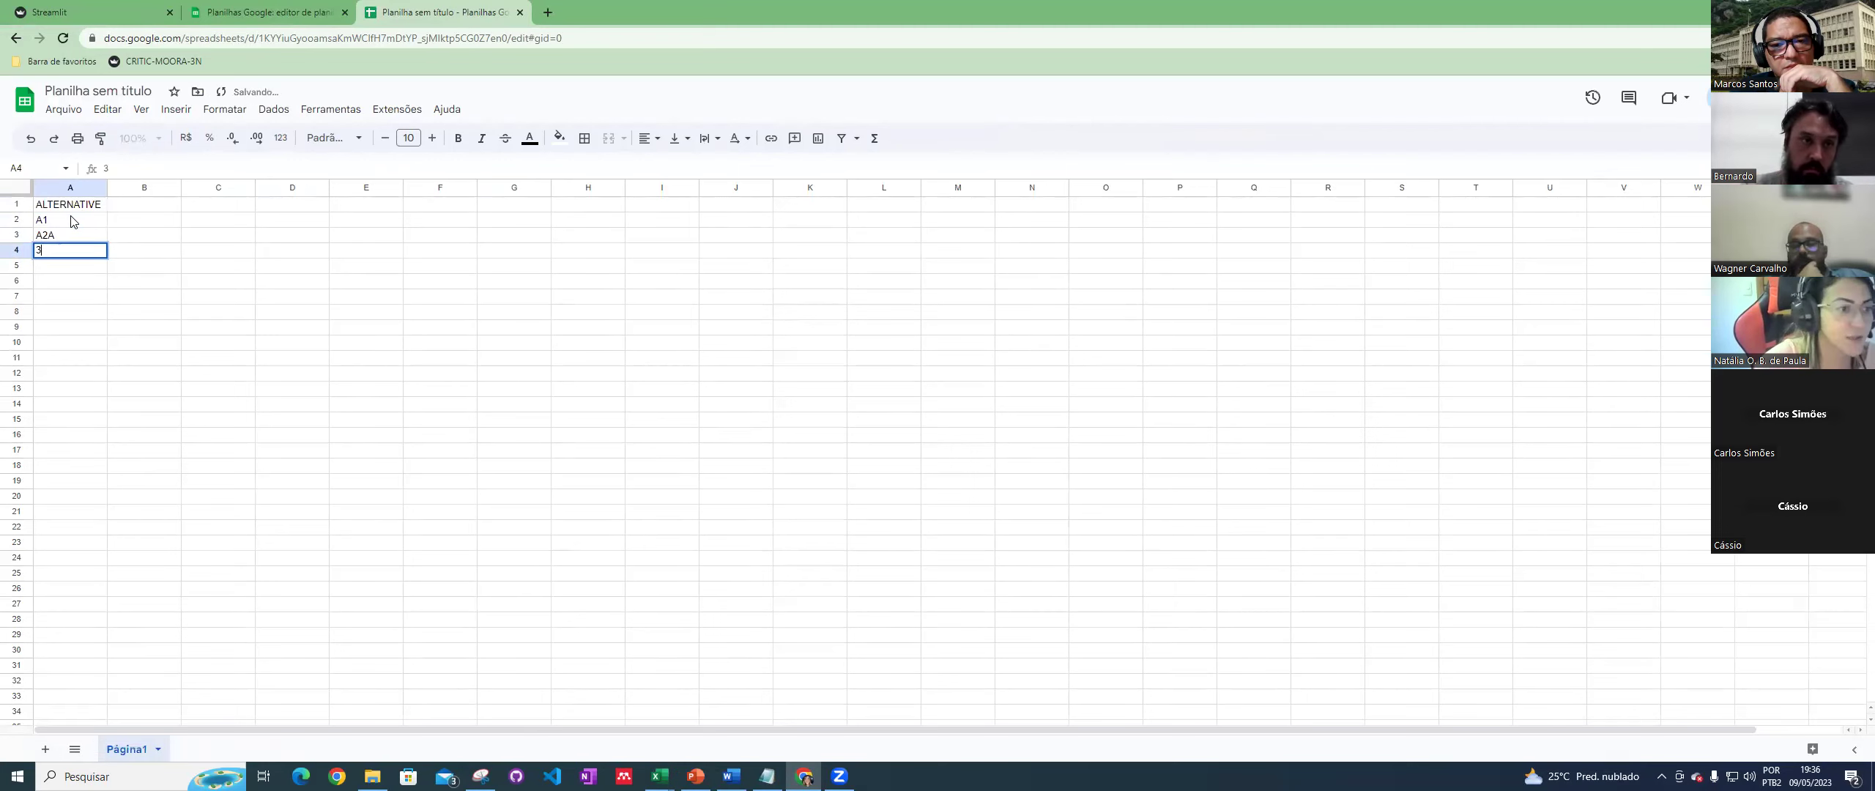
{"action": "double_click", "coordinate": [53, 239]}
{"action": "key", "text": "BackSpace"}
{"action": "key", "text": "Return"}
{"action": "type", "text": "A3"}
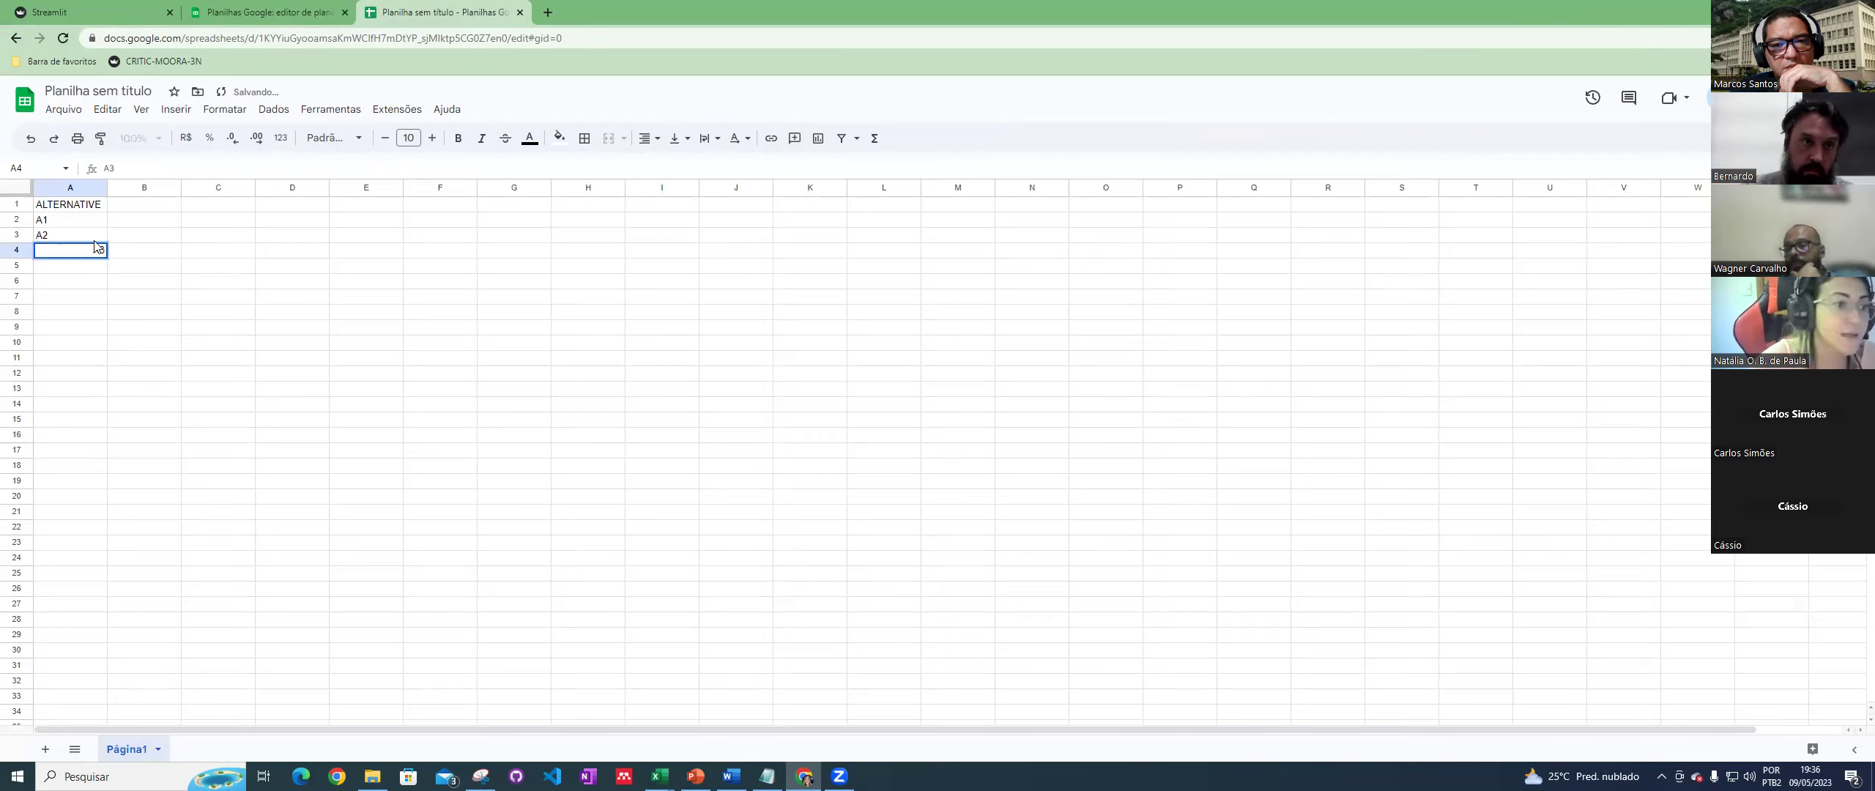
Step: Enter the criteria headers C1, C2 and C2 in cells B1 to D1
{"action": "left_click", "coordinate": [132, 212]}
{"action": "type", "text": "C1"}
{"action": "key", "text": "Tab"}
{"action": "type", "text": "C2"}
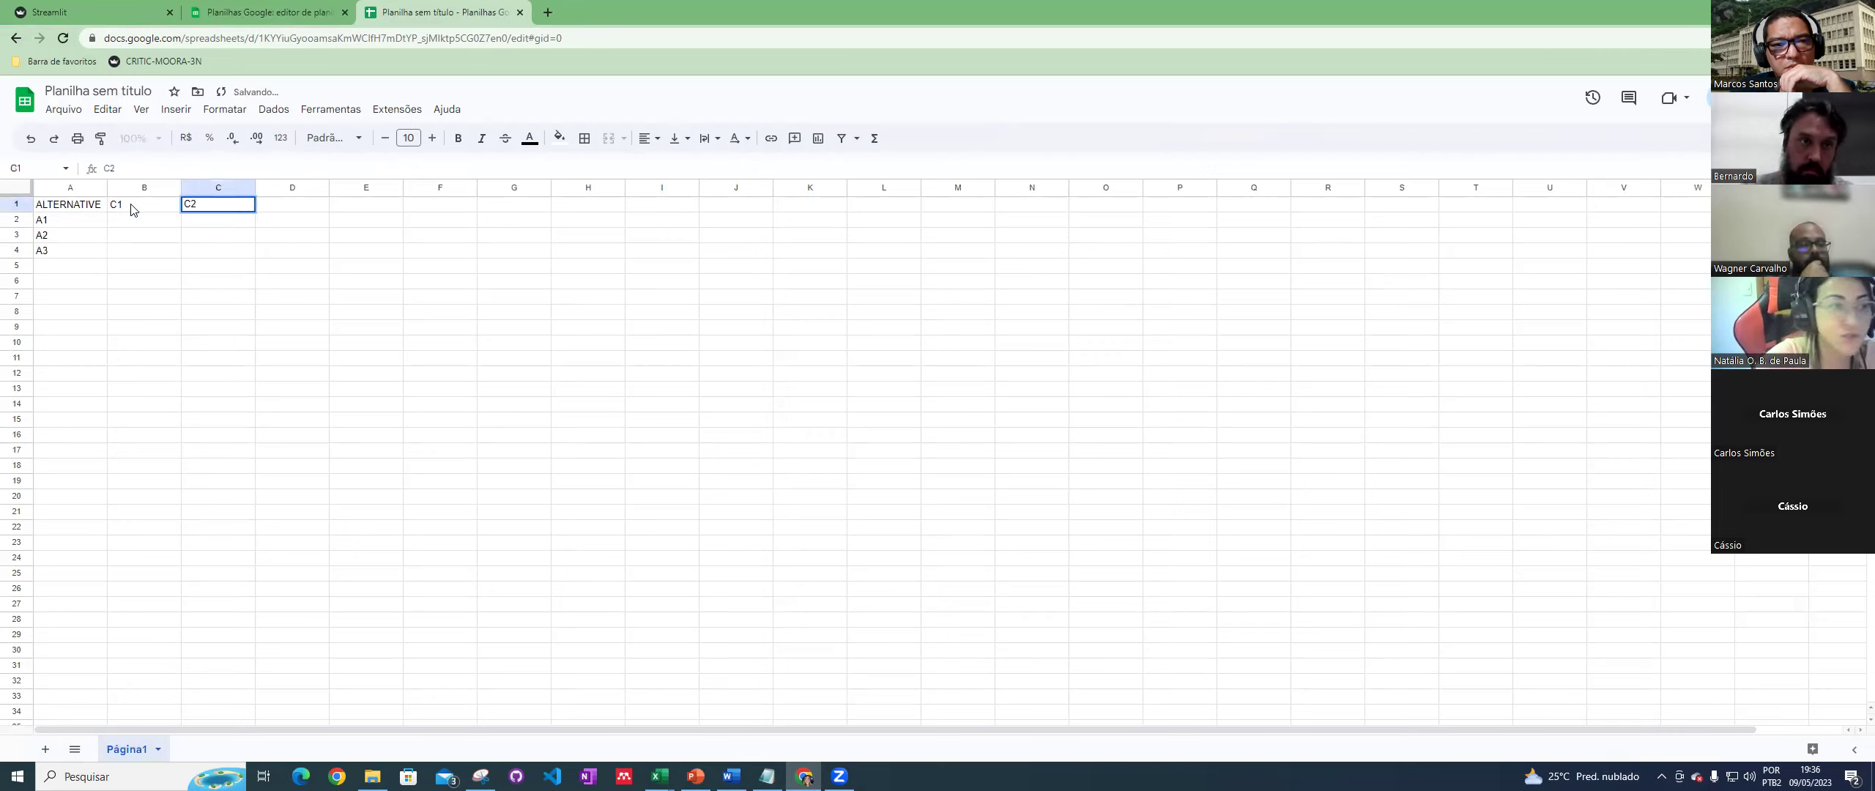
{"action": "key", "text": "Tab"}
{"action": "type", "text": "C2"}
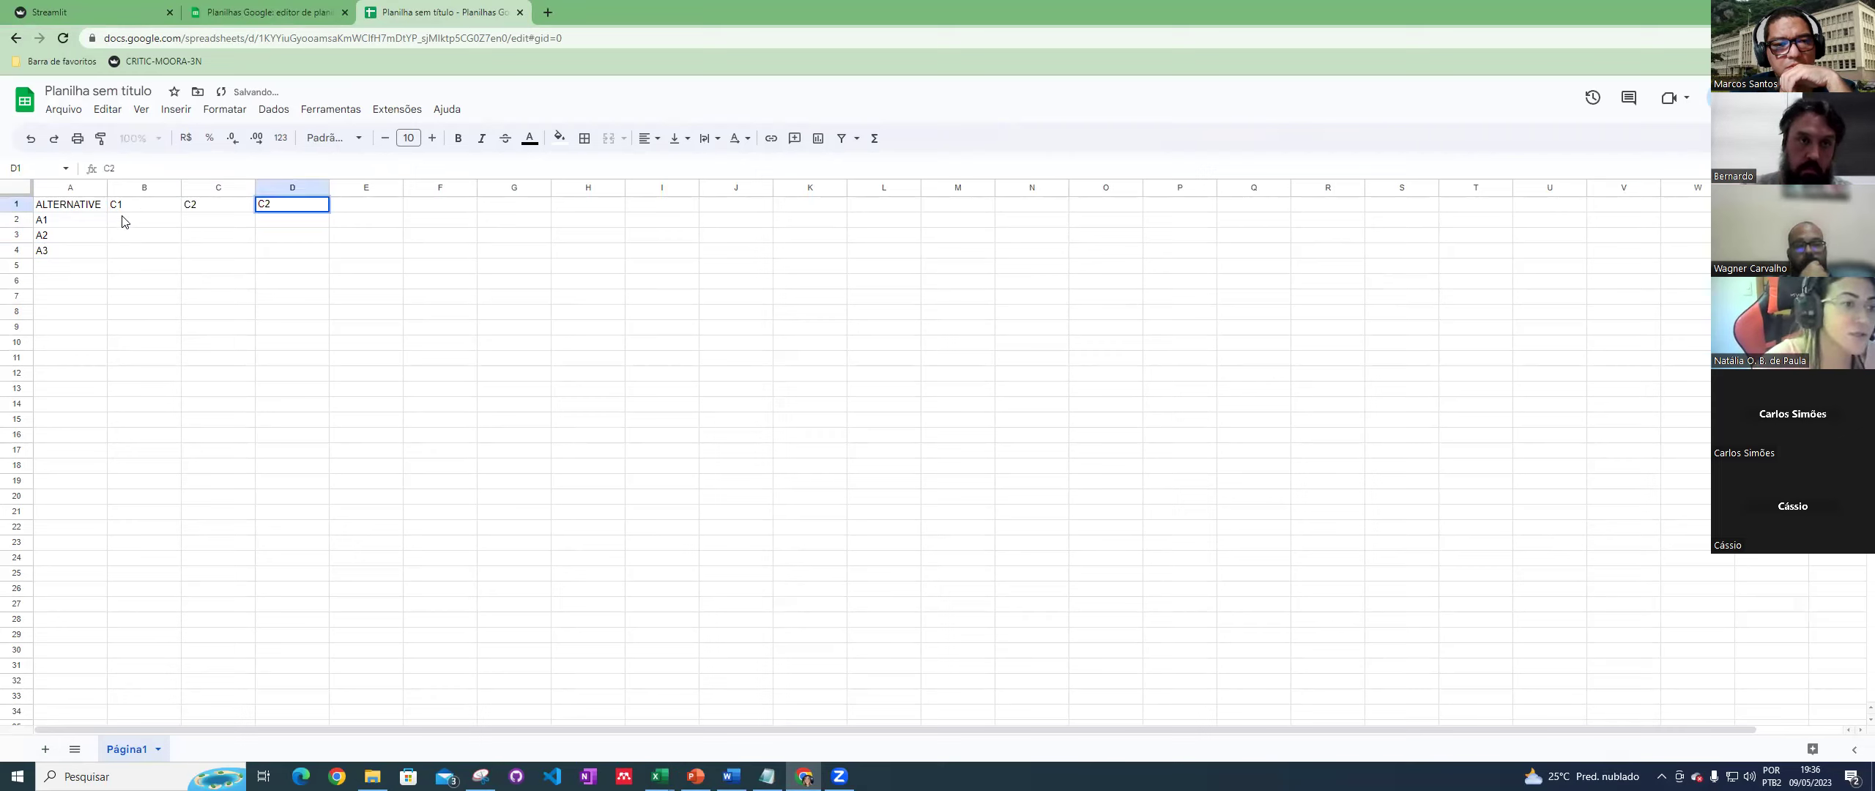
{"action": "key", "text": "Return"}
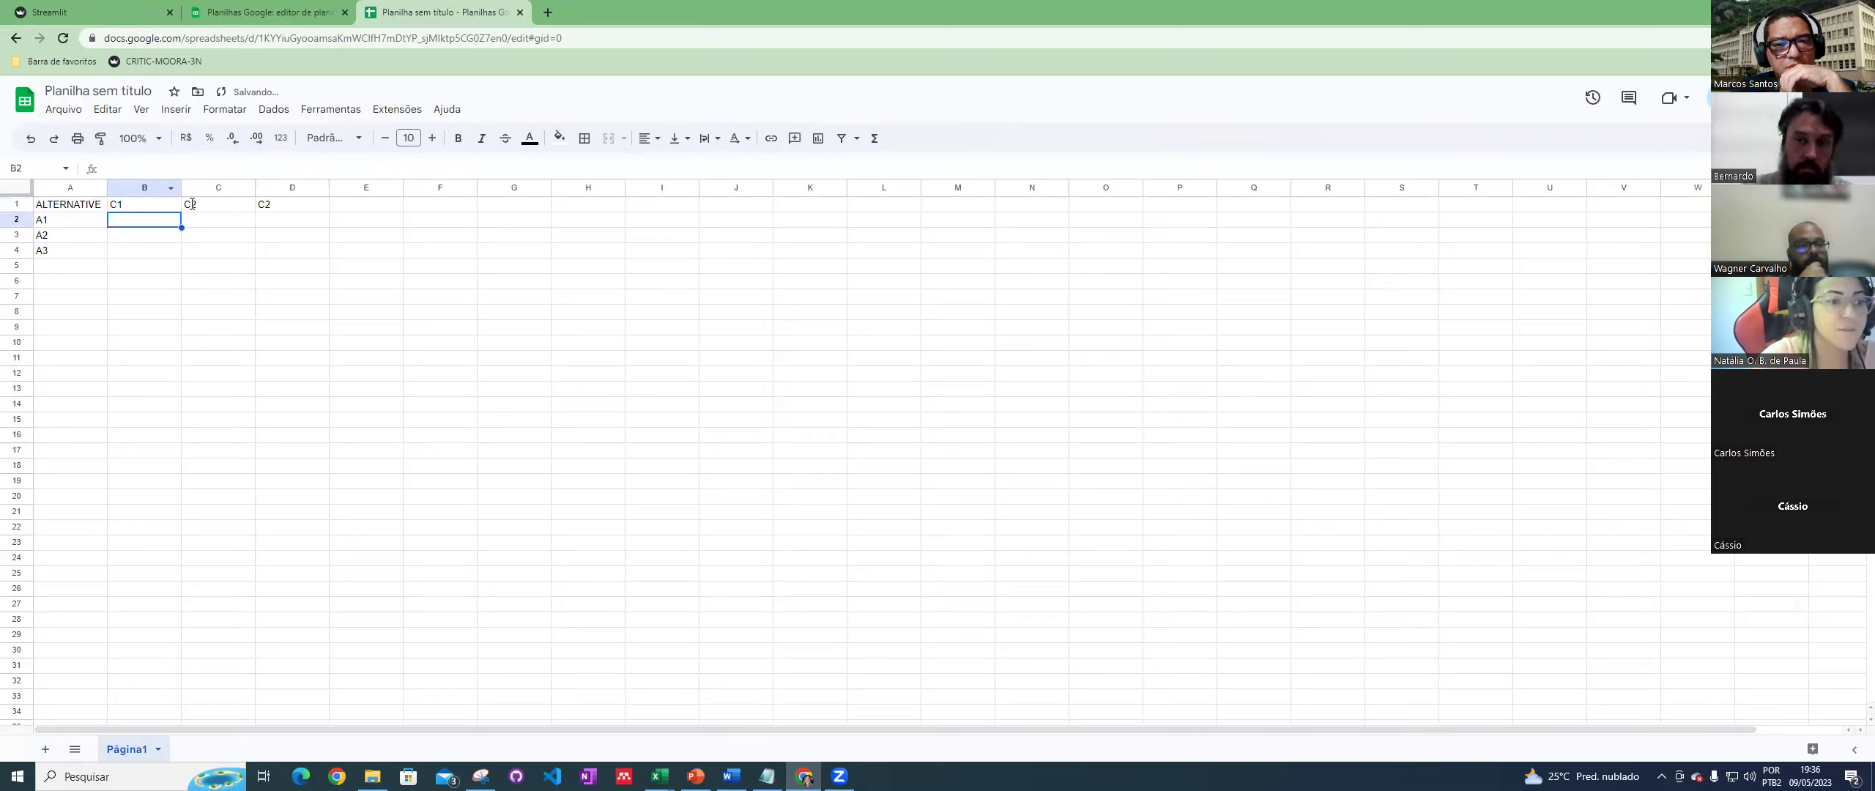
Step: Download the spreadsheet as a comma-separated values (.csv) file
{"action": "left_click", "coordinate": [57, 109]}
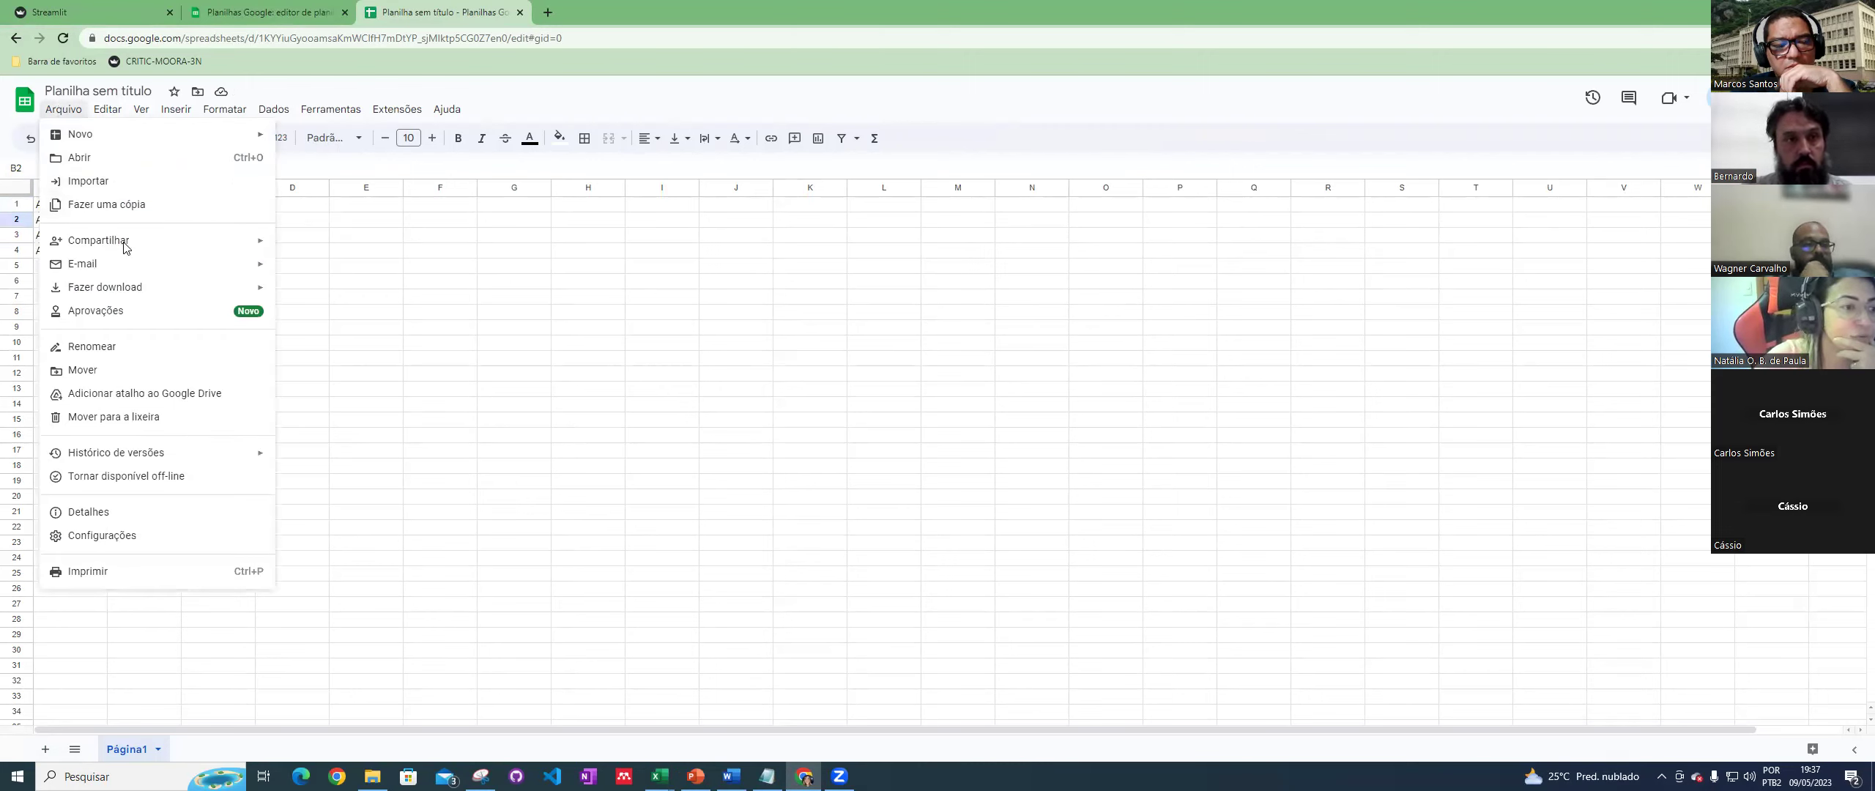
{"action": "mouse_move", "coordinate": [135, 286]}
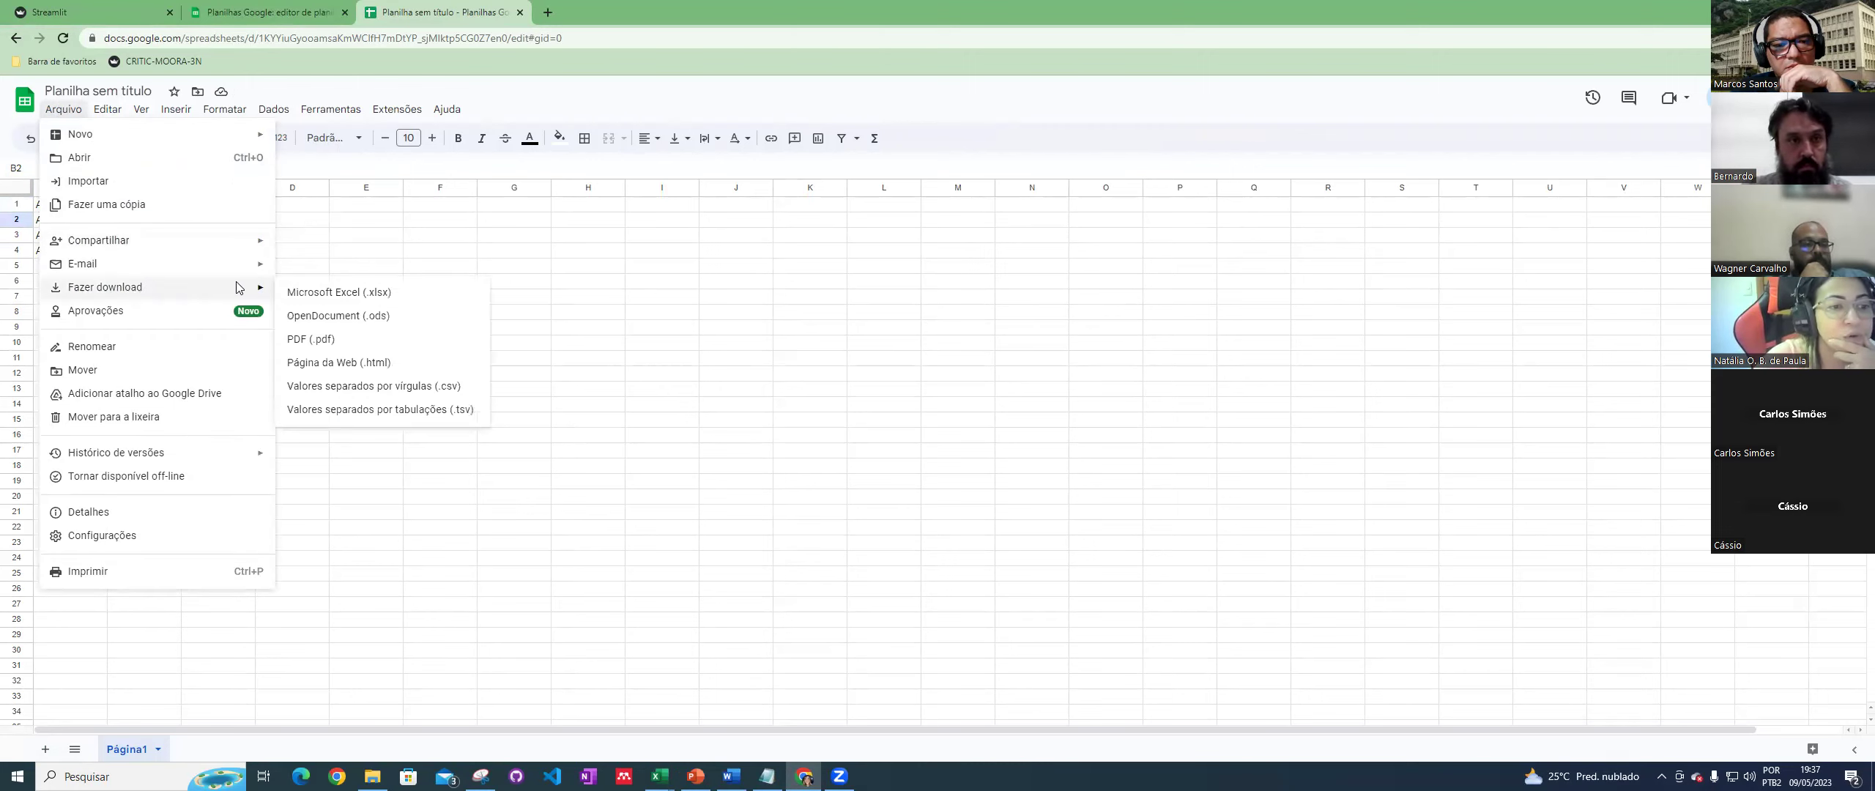
{"action": "left_click", "coordinate": [352, 394]}
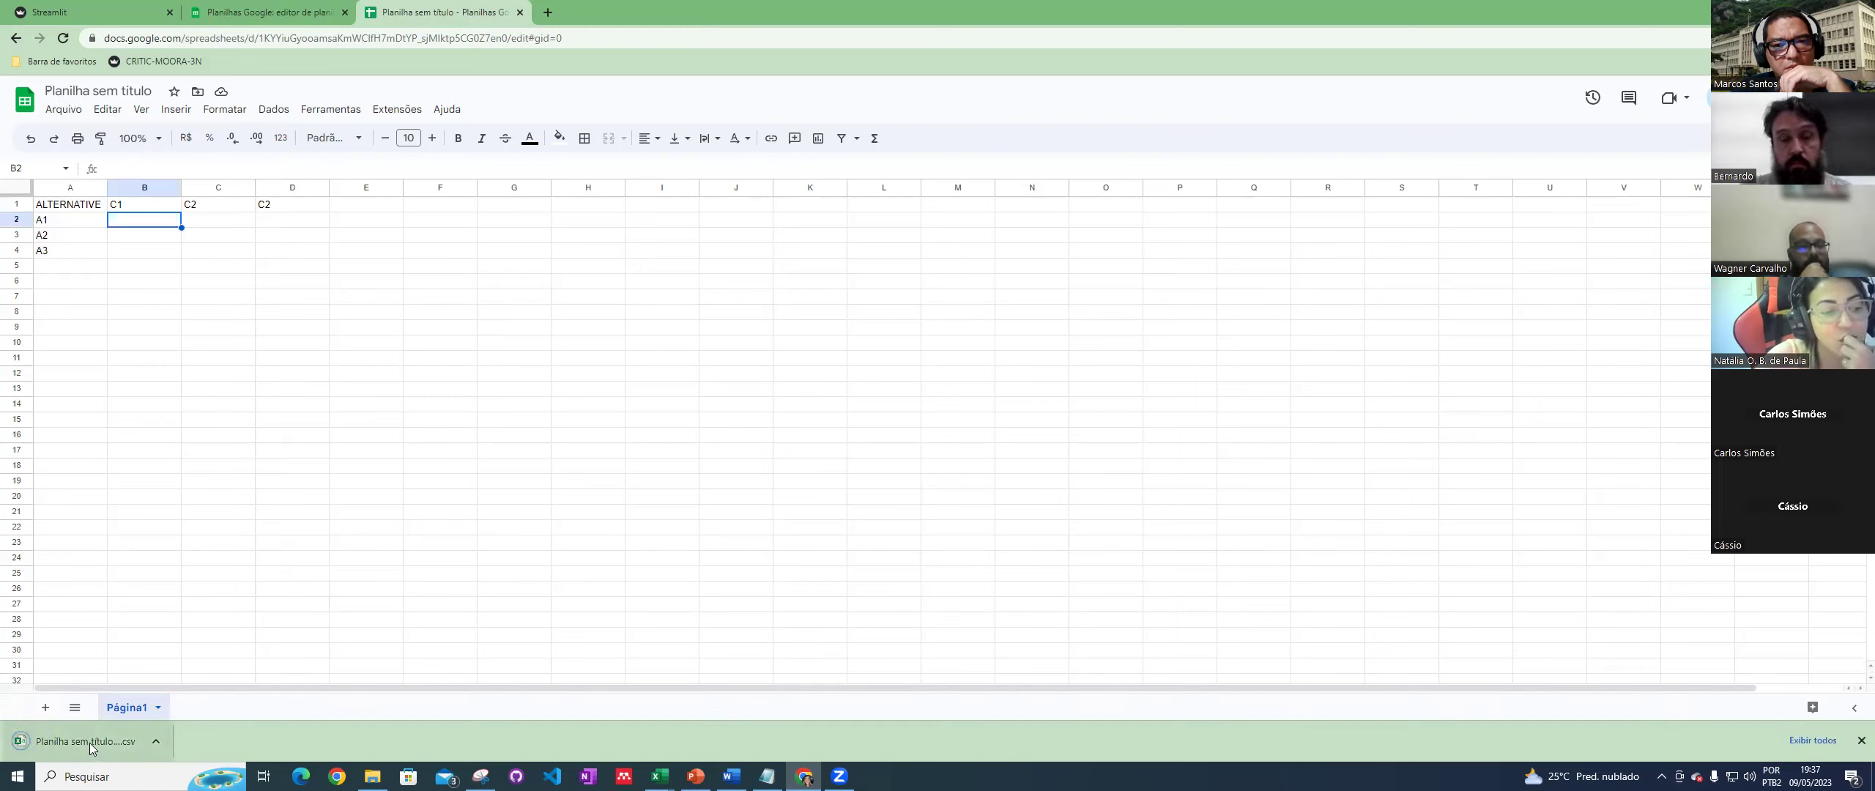
Step: Open the downloaded CSV in Excel and inspect how its header and alternative rows are separated
{"action": "left_click", "coordinate": [90, 747]}
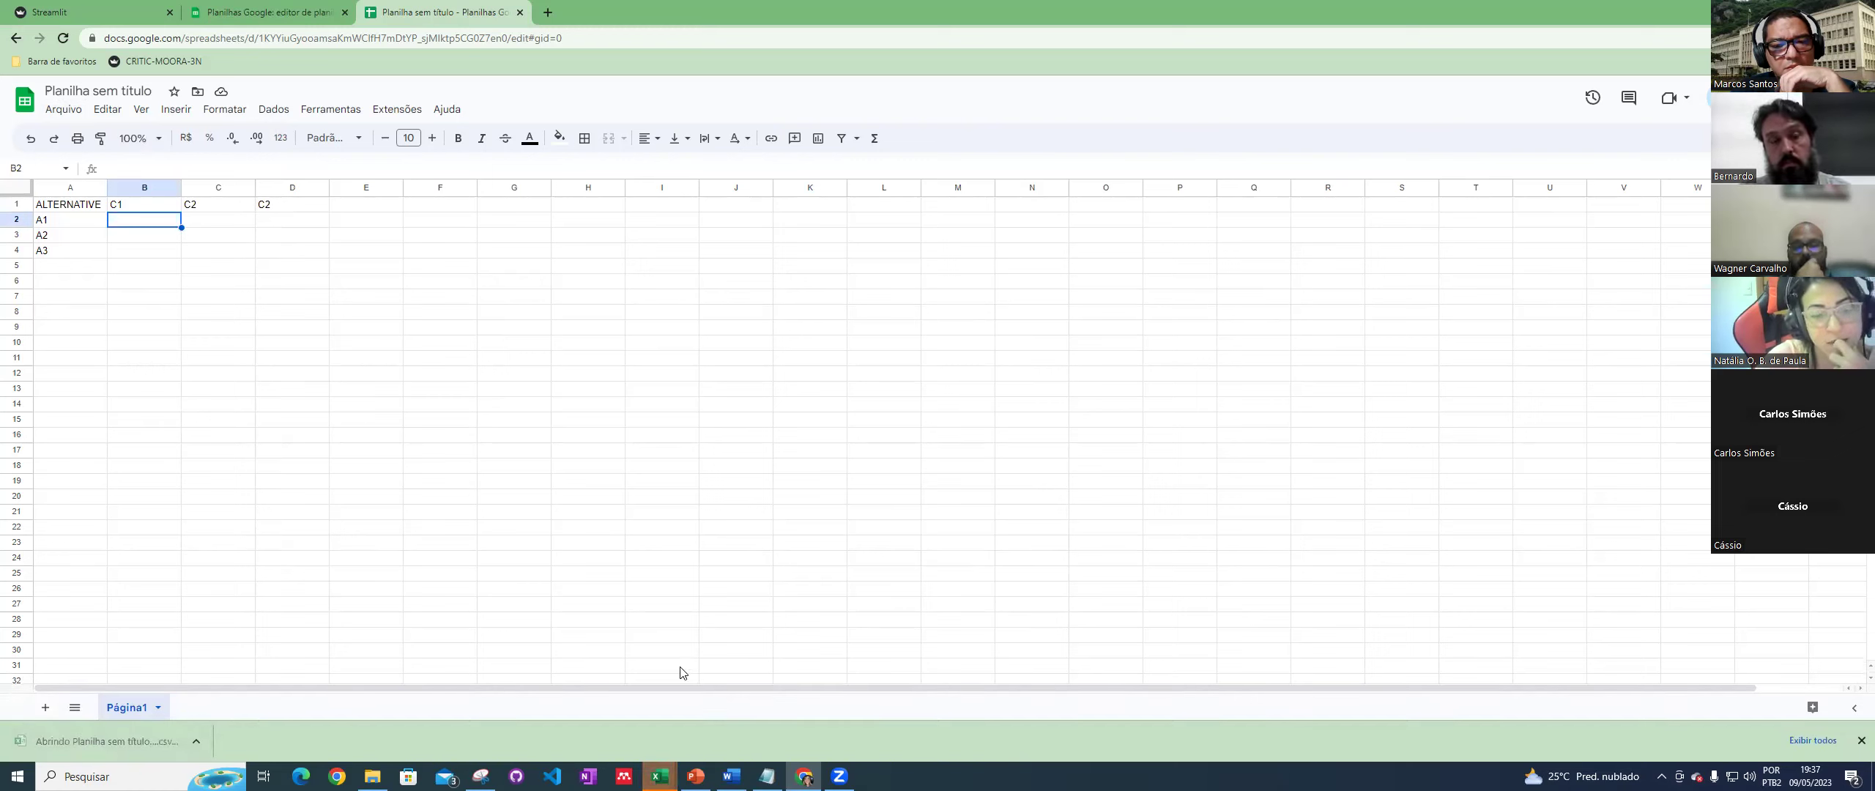
{"action": "mouse_move", "coordinate": [743, 746]}
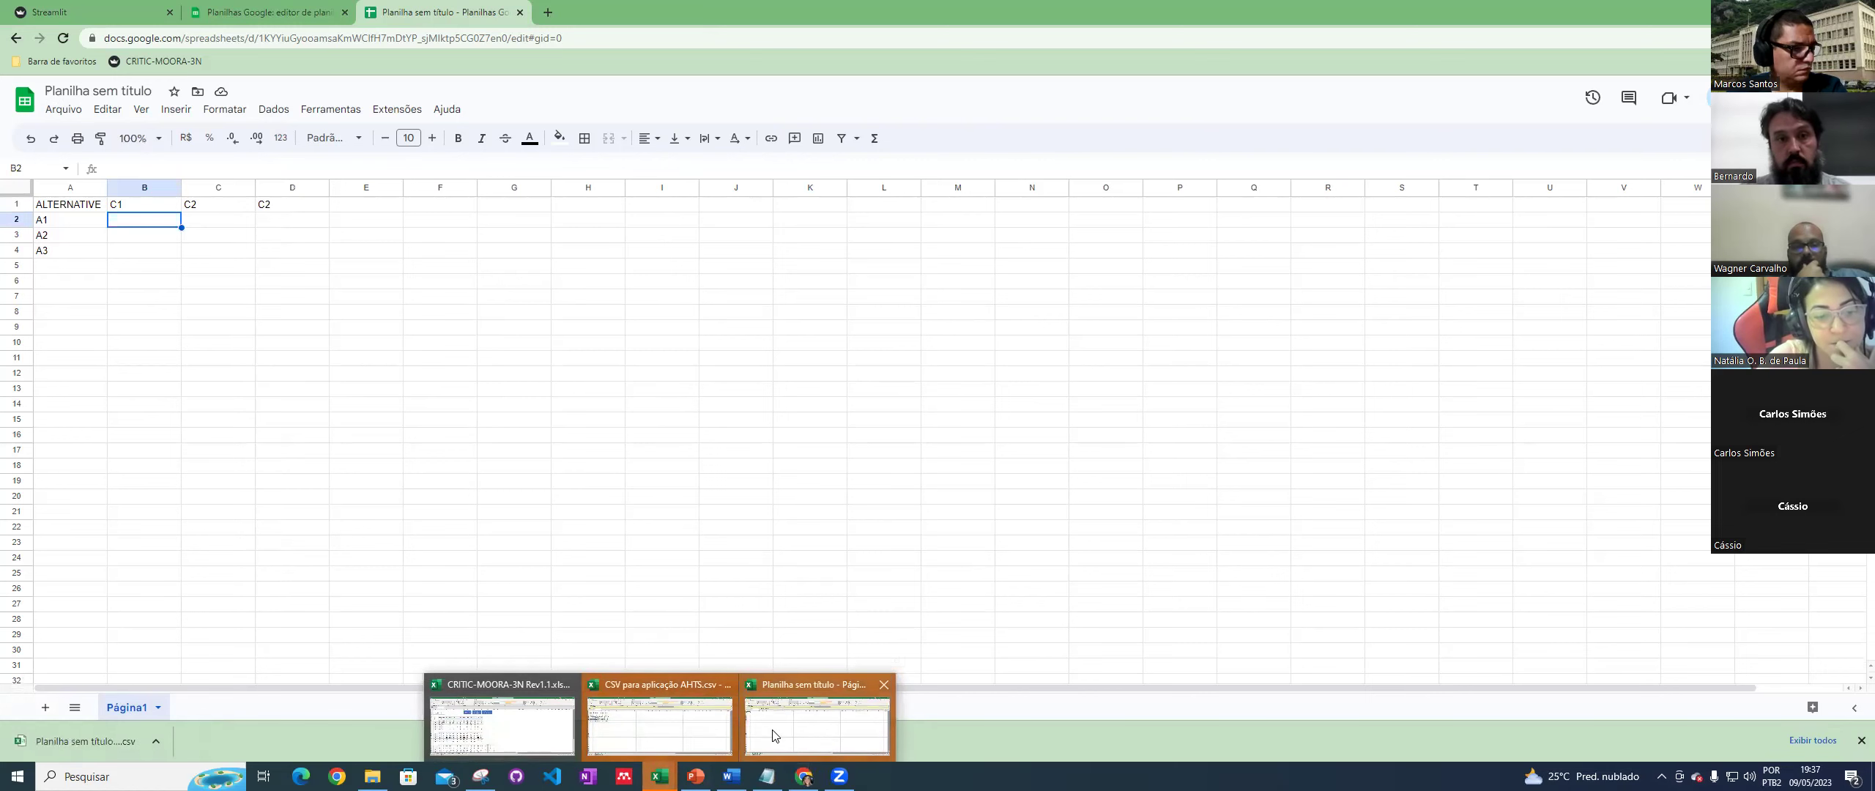
{"action": "left_click", "coordinate": [761, 733]}
{"action": "left_click", "coordinate": [88, 211]}
{"action": "left_click", "coordinate": [26, 212]}
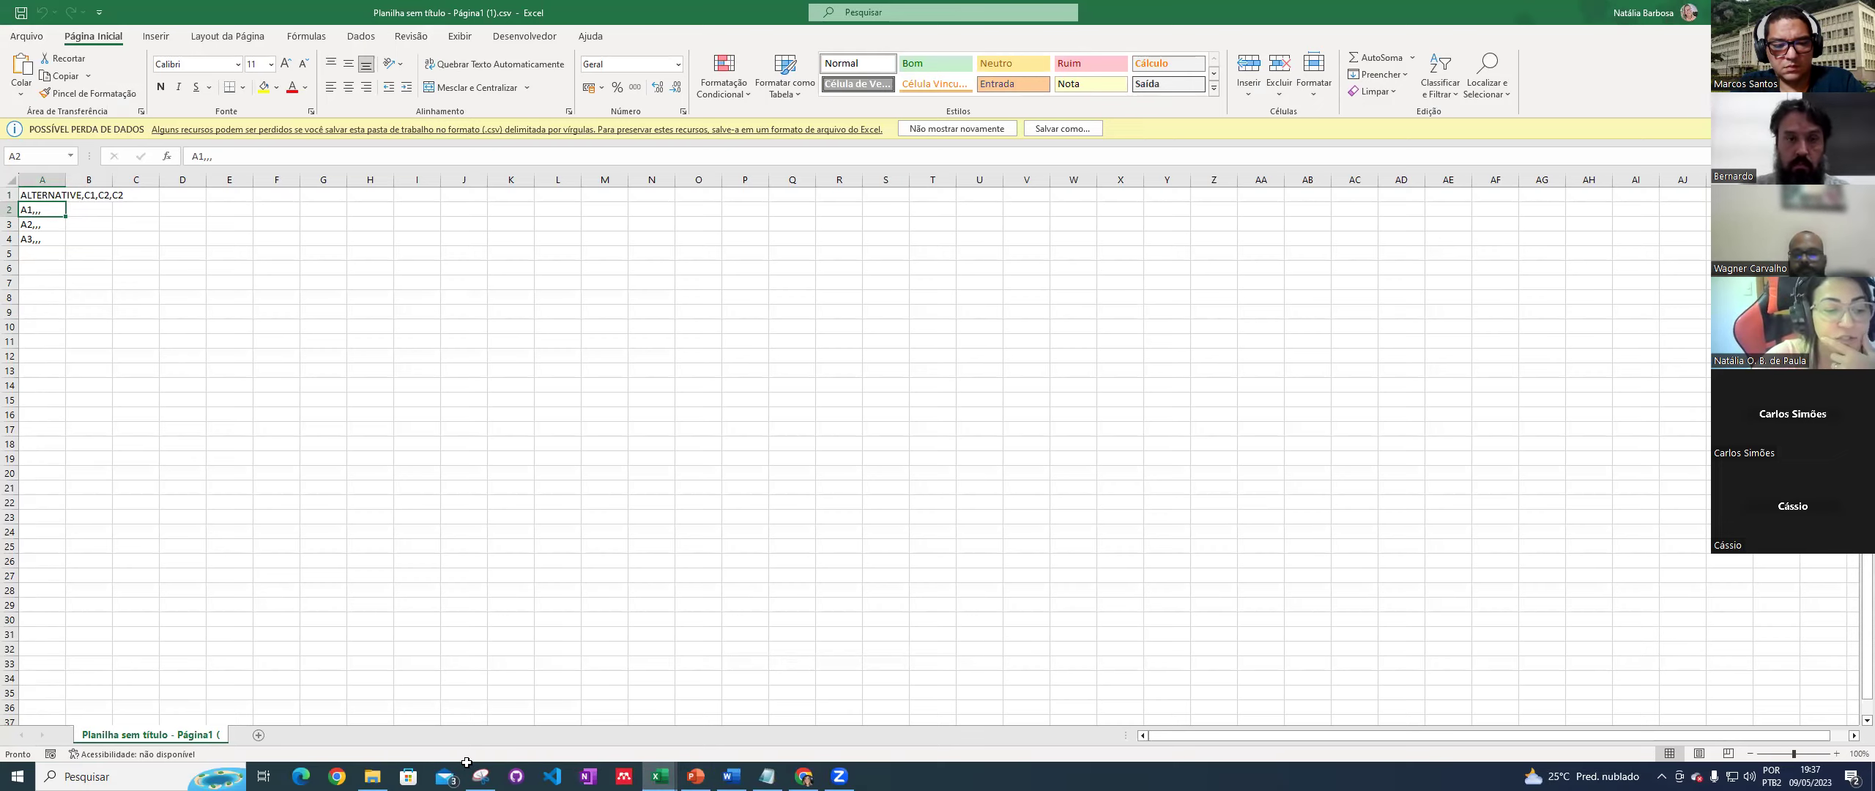
Step: Return to the CRITIC-MOORA-3N page in Chrome and set the decision matrix input option to csv
{"action": "left_click", "coordinate": [804, 776]}
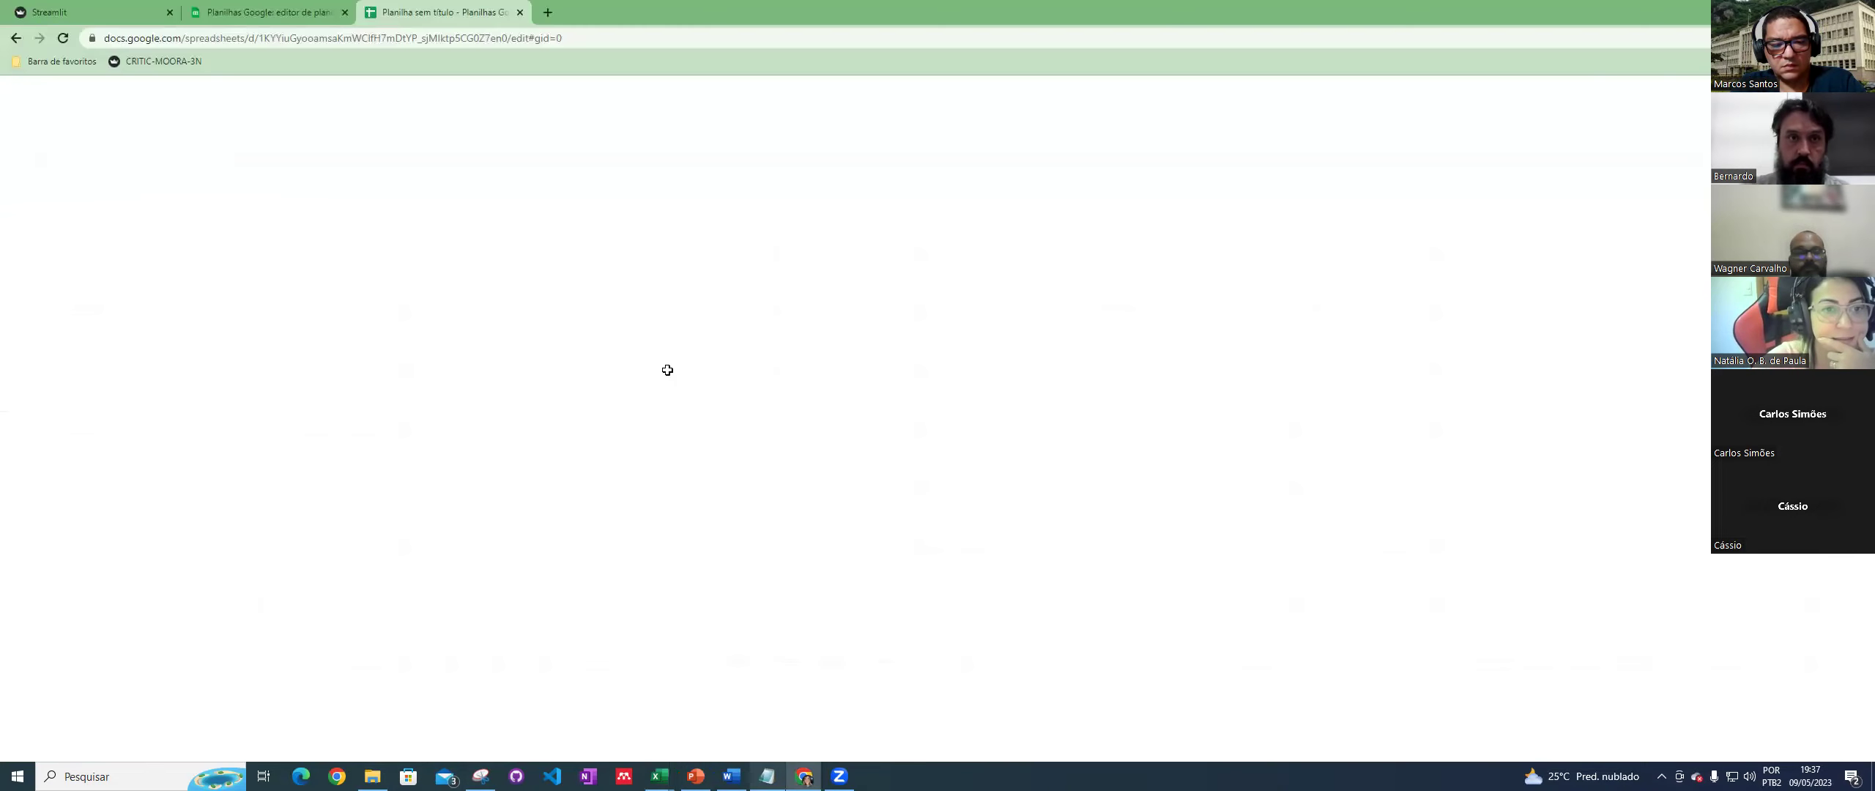
{"action": "left_click", "coordinate": [267, 11]}
{"action": "left_click", "coordinate": [88, 12]}
{"action": "scroll", "coordinate": [1036, 600], "scroll_direction": "down", "scroll_amount": 5}
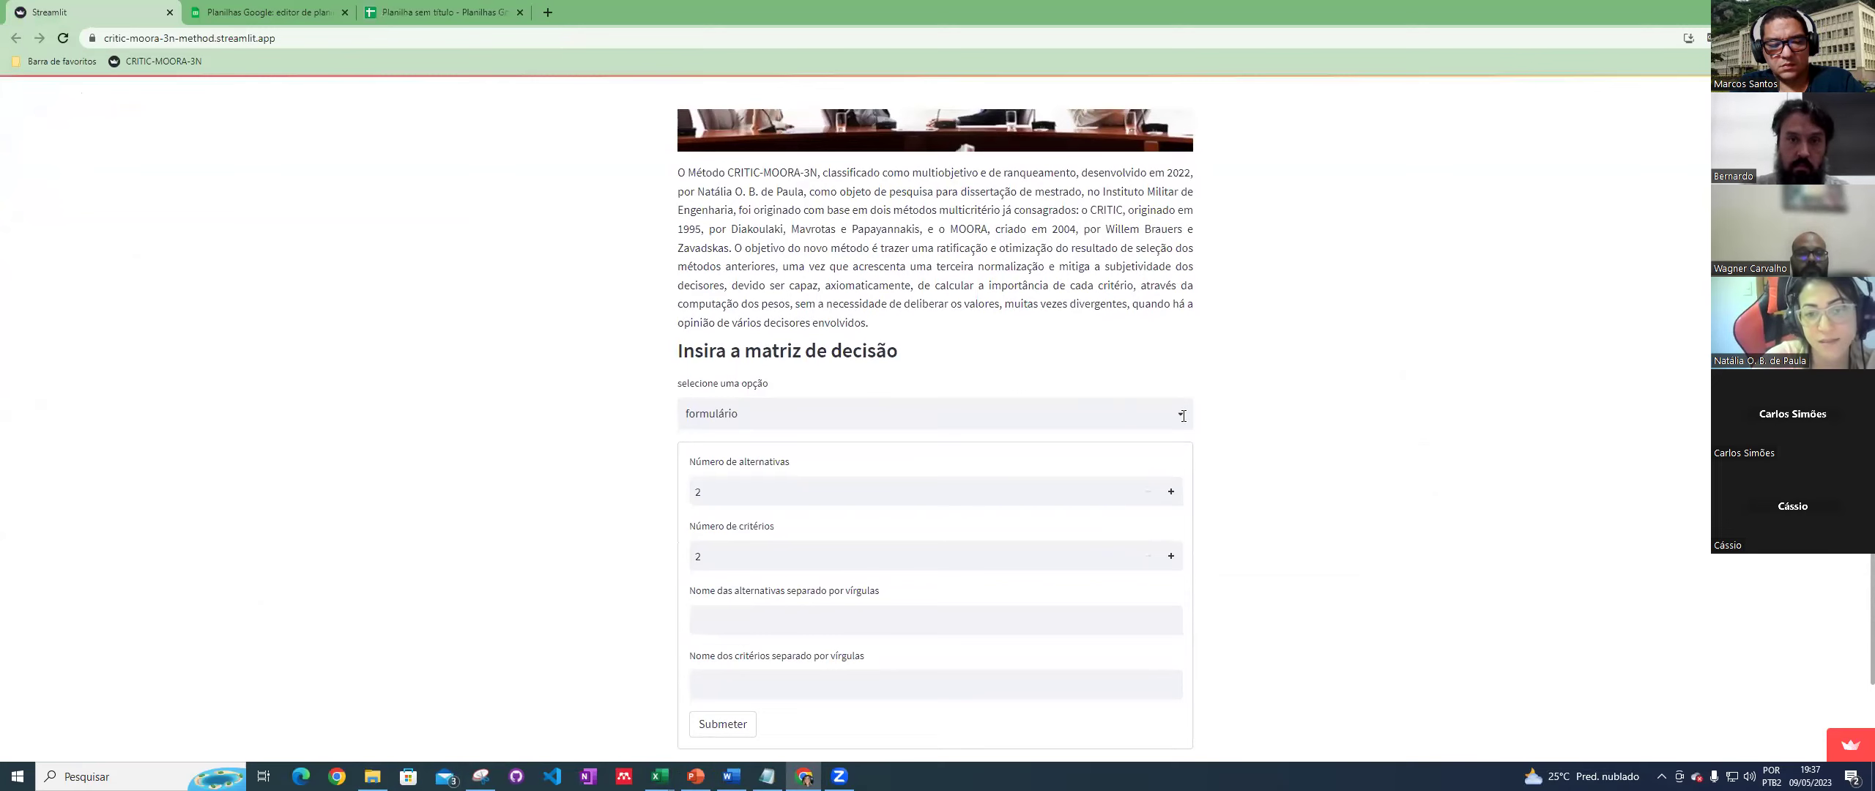
{"action": "left_click", "coordinate": [1183, 416]}
{"action": "left_click", "coordinate": [729, 485]}
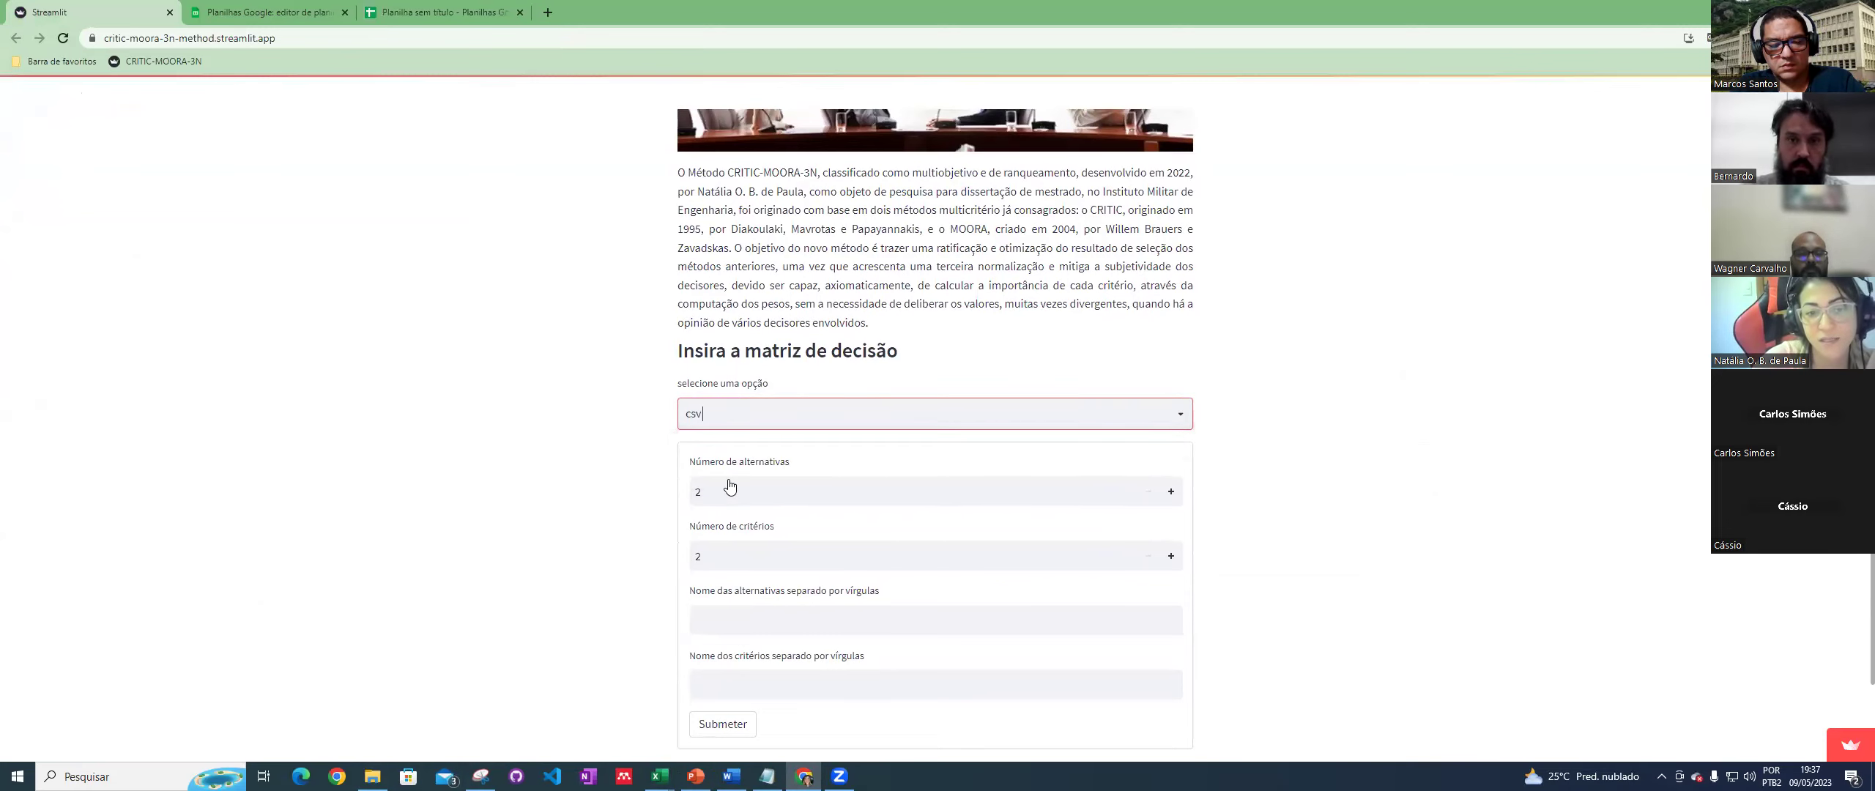
Step: Upload CSV para aplicação AHTS.csv from the CRITIC-MOORA-3N folder as the decision matrix
{"action": "left_click", "coordinate": [1142, 590]}
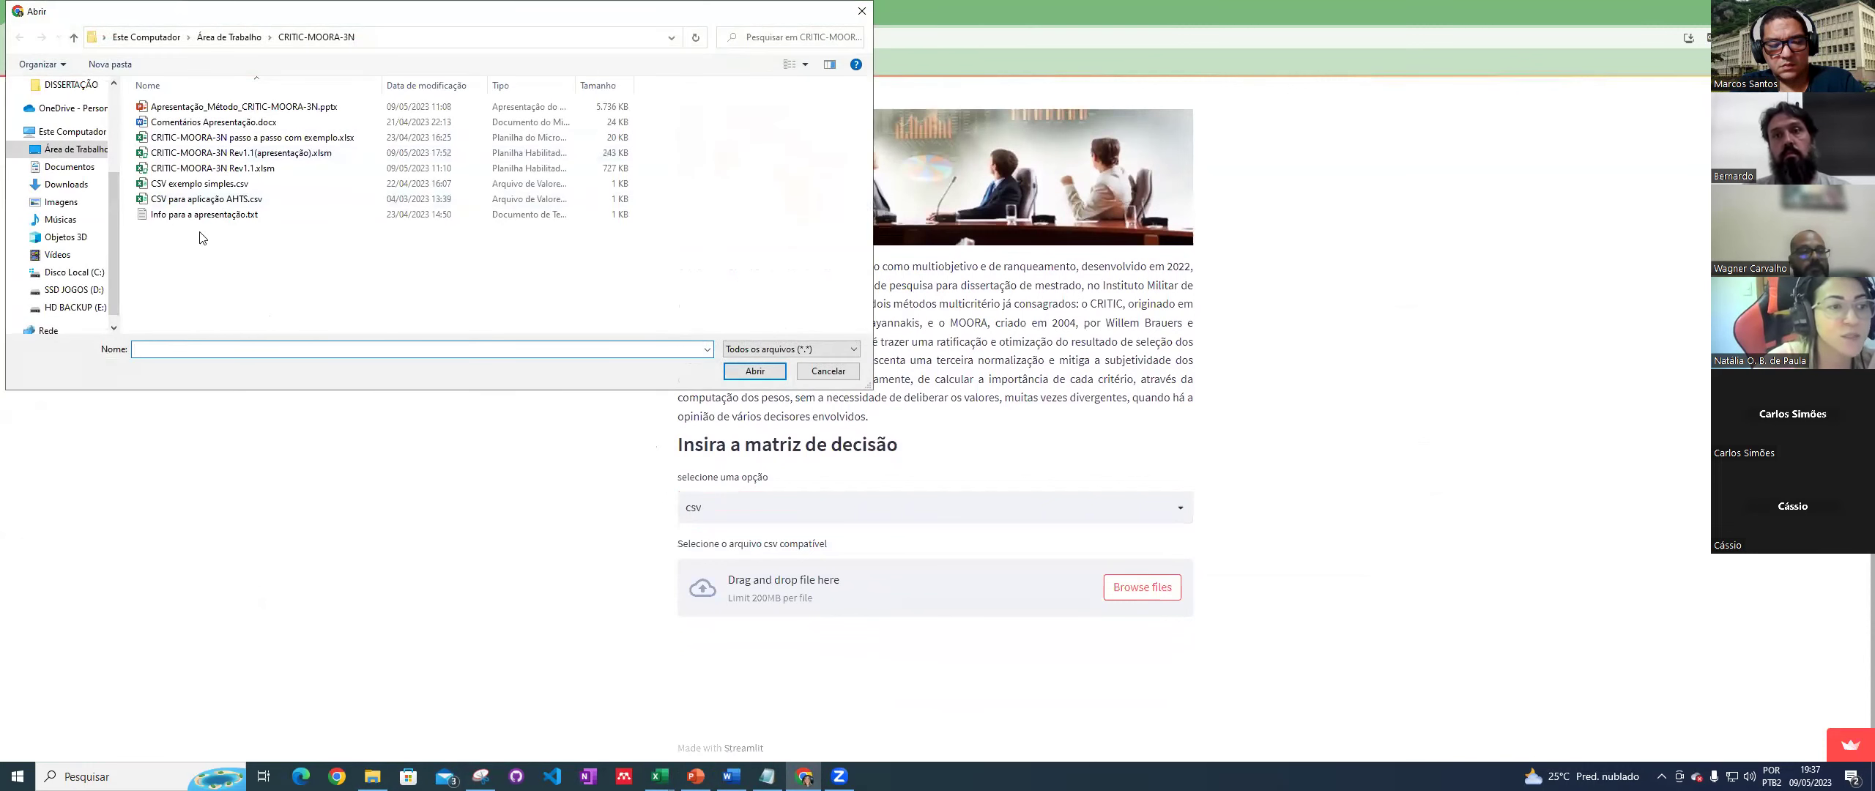
{"action": "left_click", "coordinate": [198, 204]}
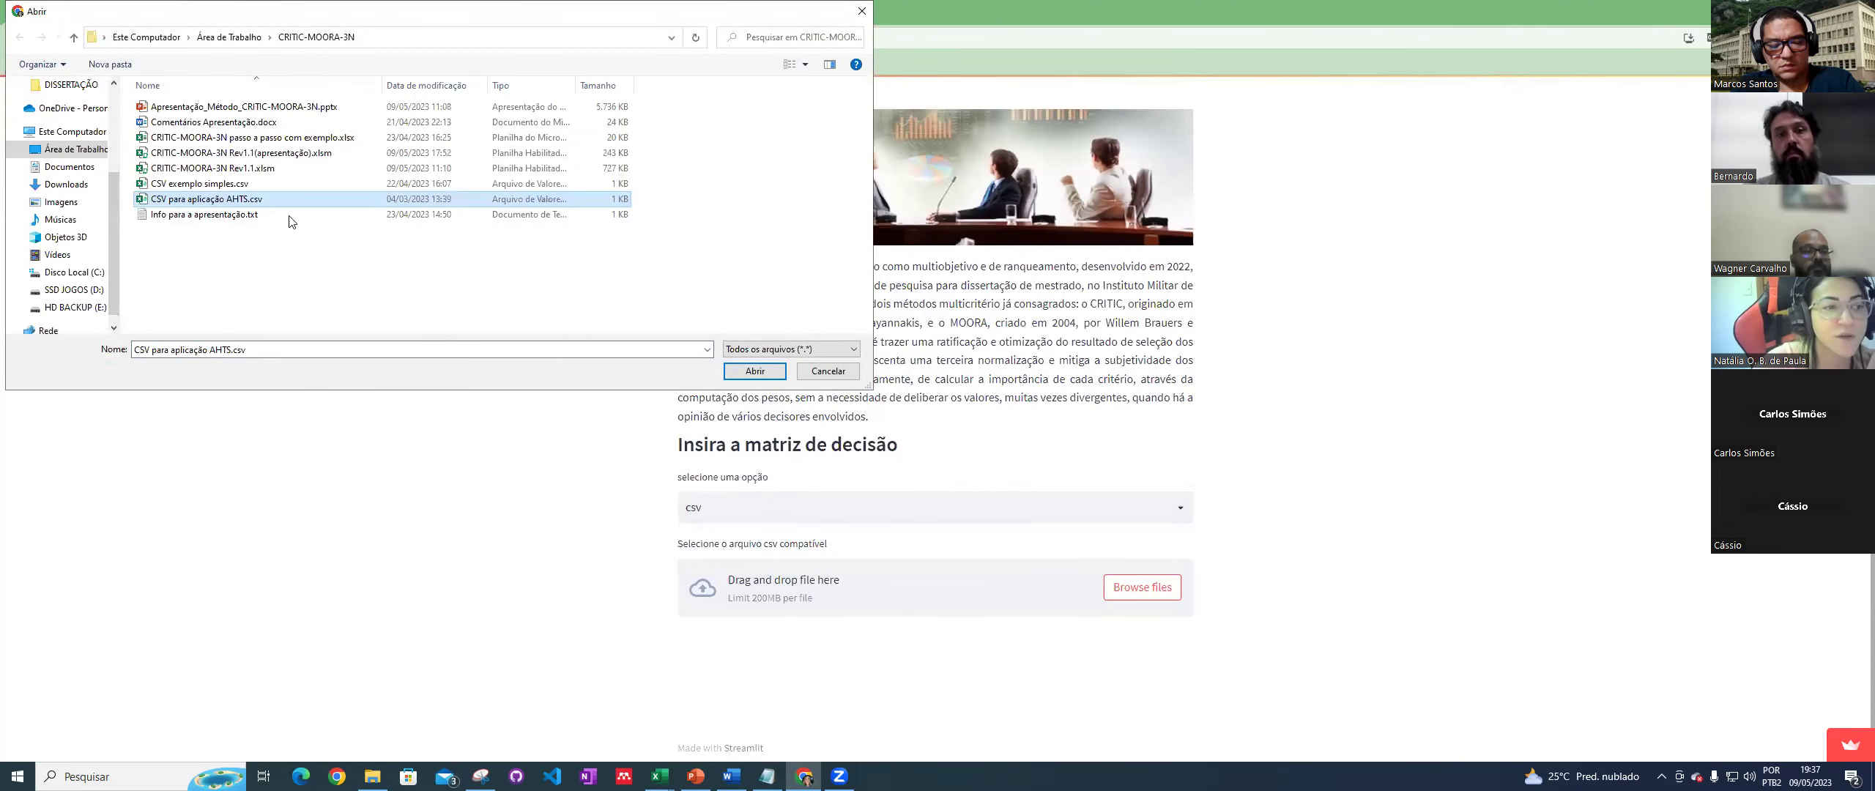
{"action": "left_click", "coordinate": [757, 372]}
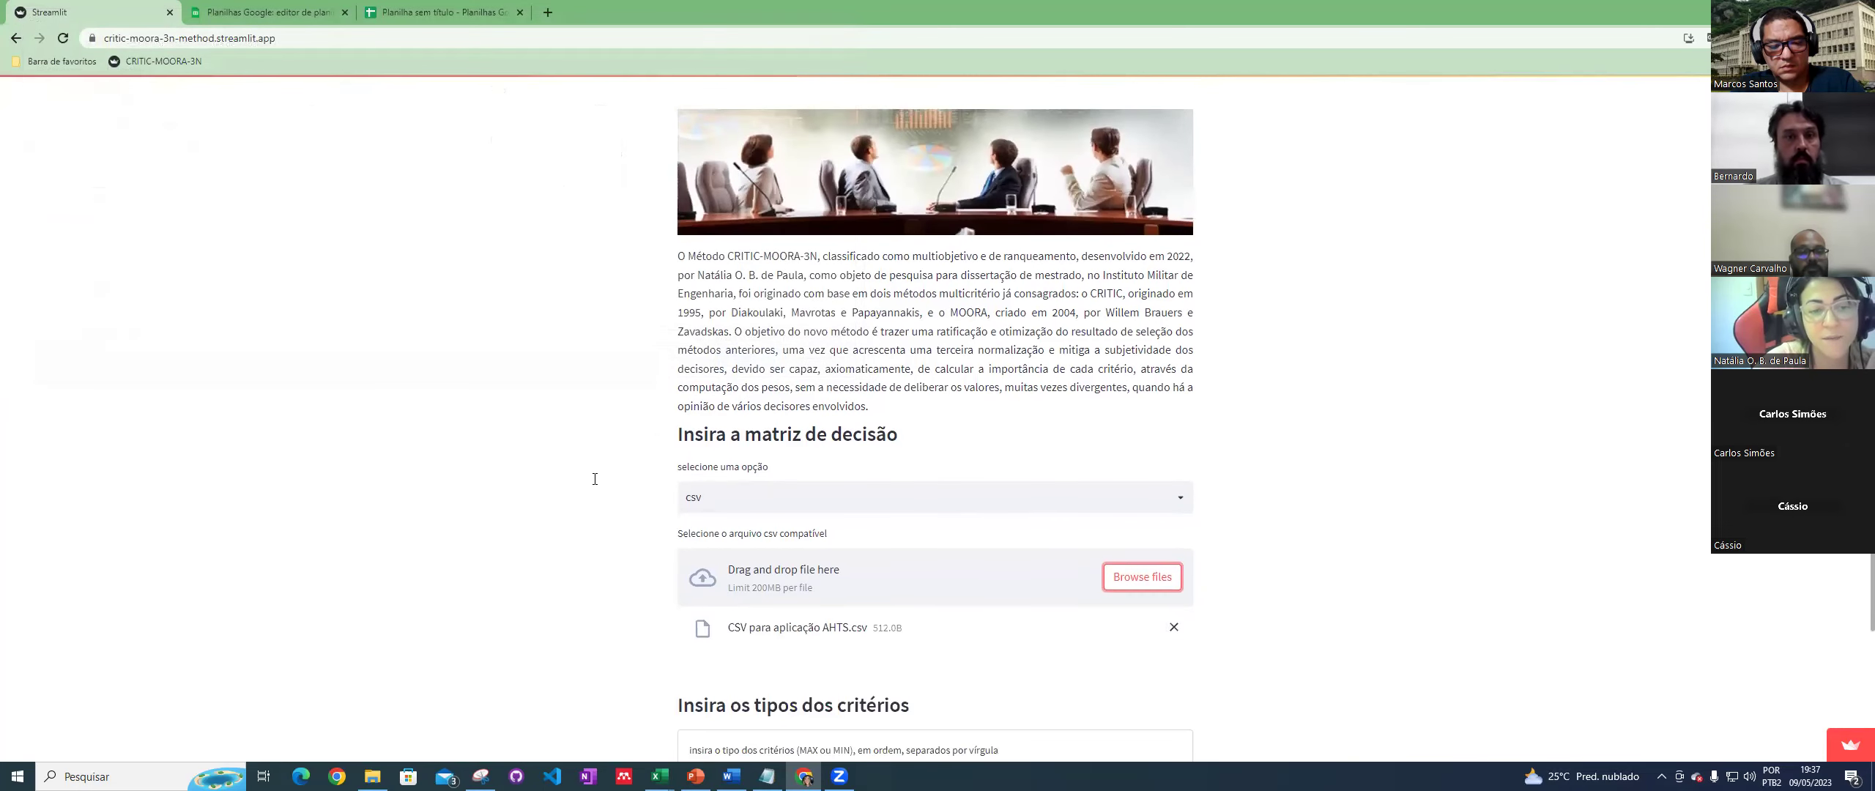
Step: Copy the AHTS criteria types, MIN,MIN followed by eleven MAX, from the Notepad file into the criteria types field and submit them
{"action": "scroll", "coordinate": [595, 479], "scroll_direction": "down", "scroll_amount": 3}
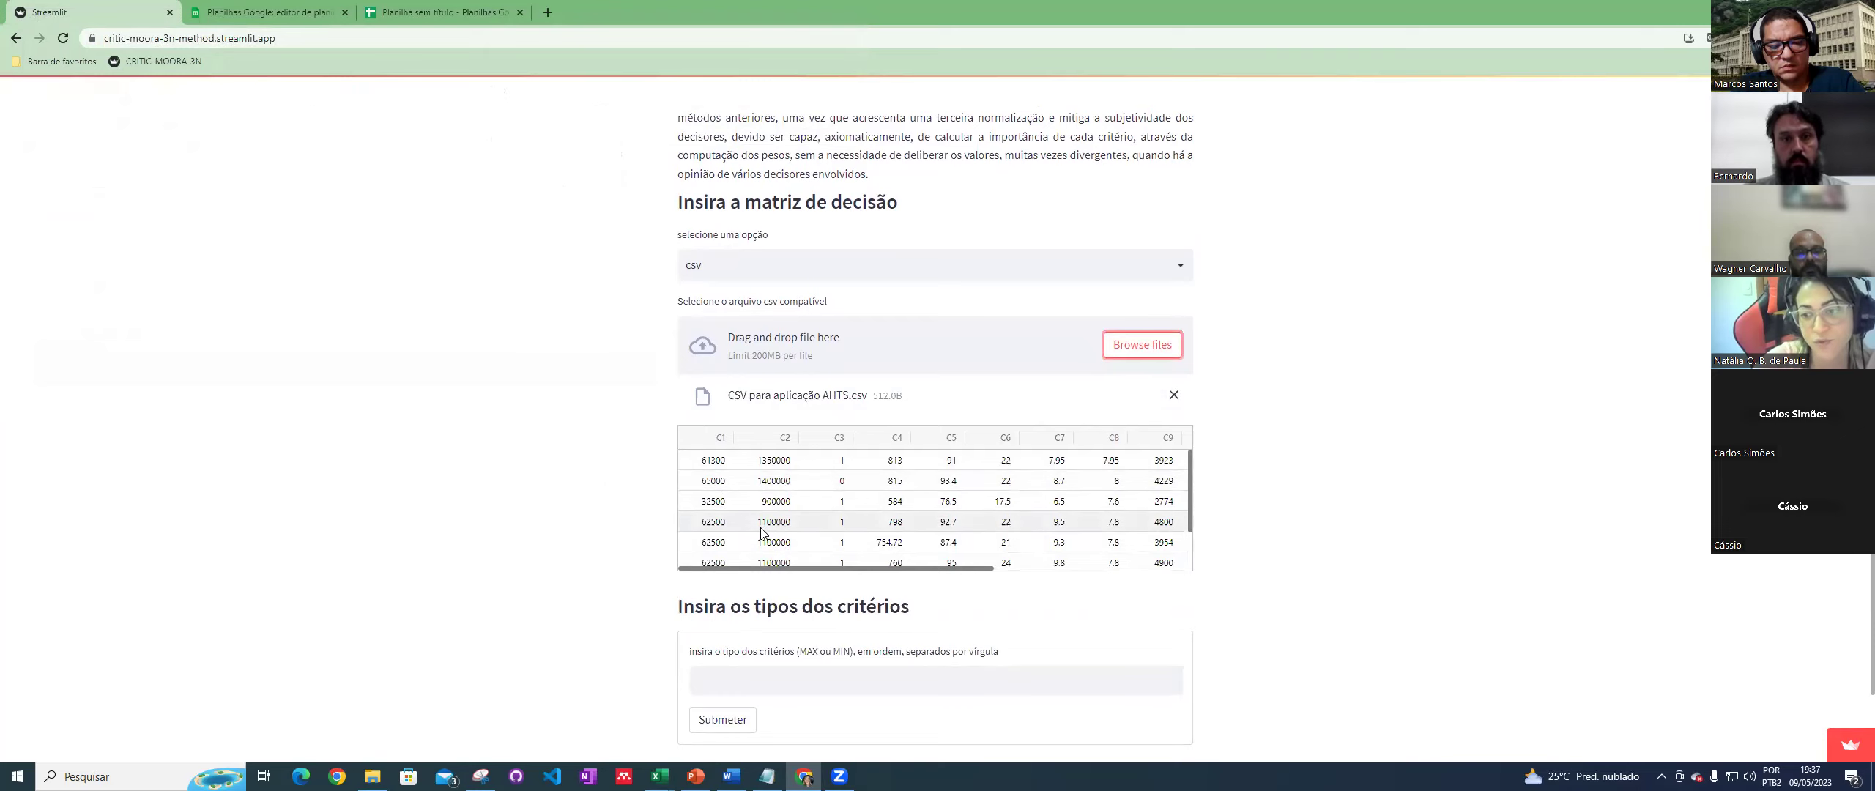
{"action": "scroll", "coordinate": [611, 503], "scroll_direction": "down", "scroll_amount": 2}
{"action": "left_click", "coordinate": [700, 551]}
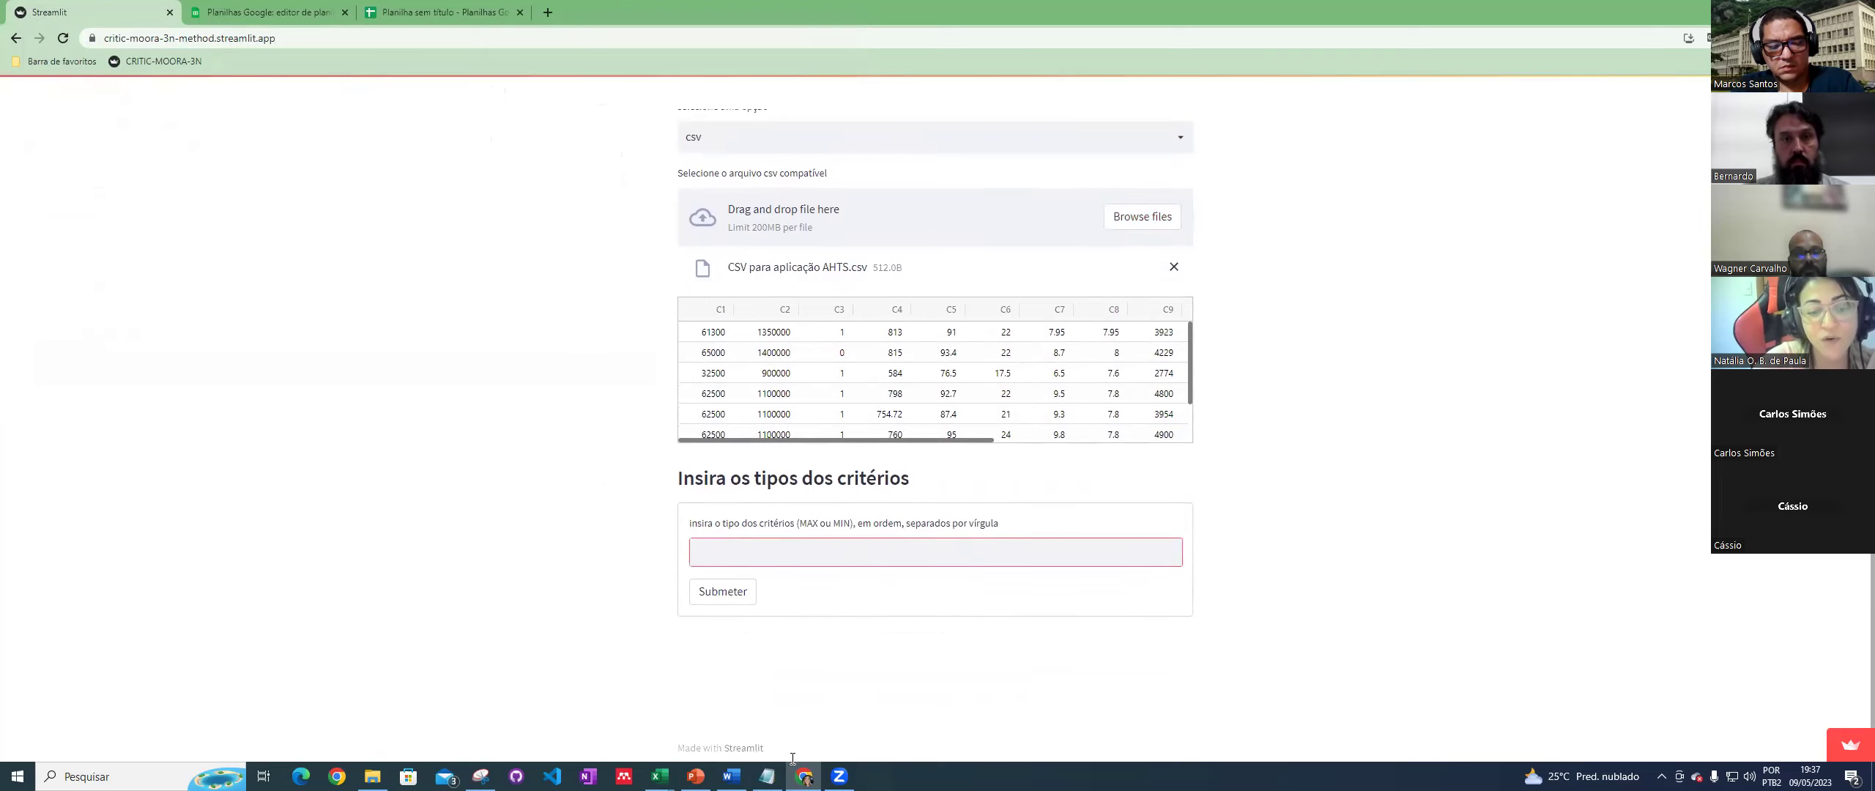
{"action": "left_click", "coordinate": [767, 777]}
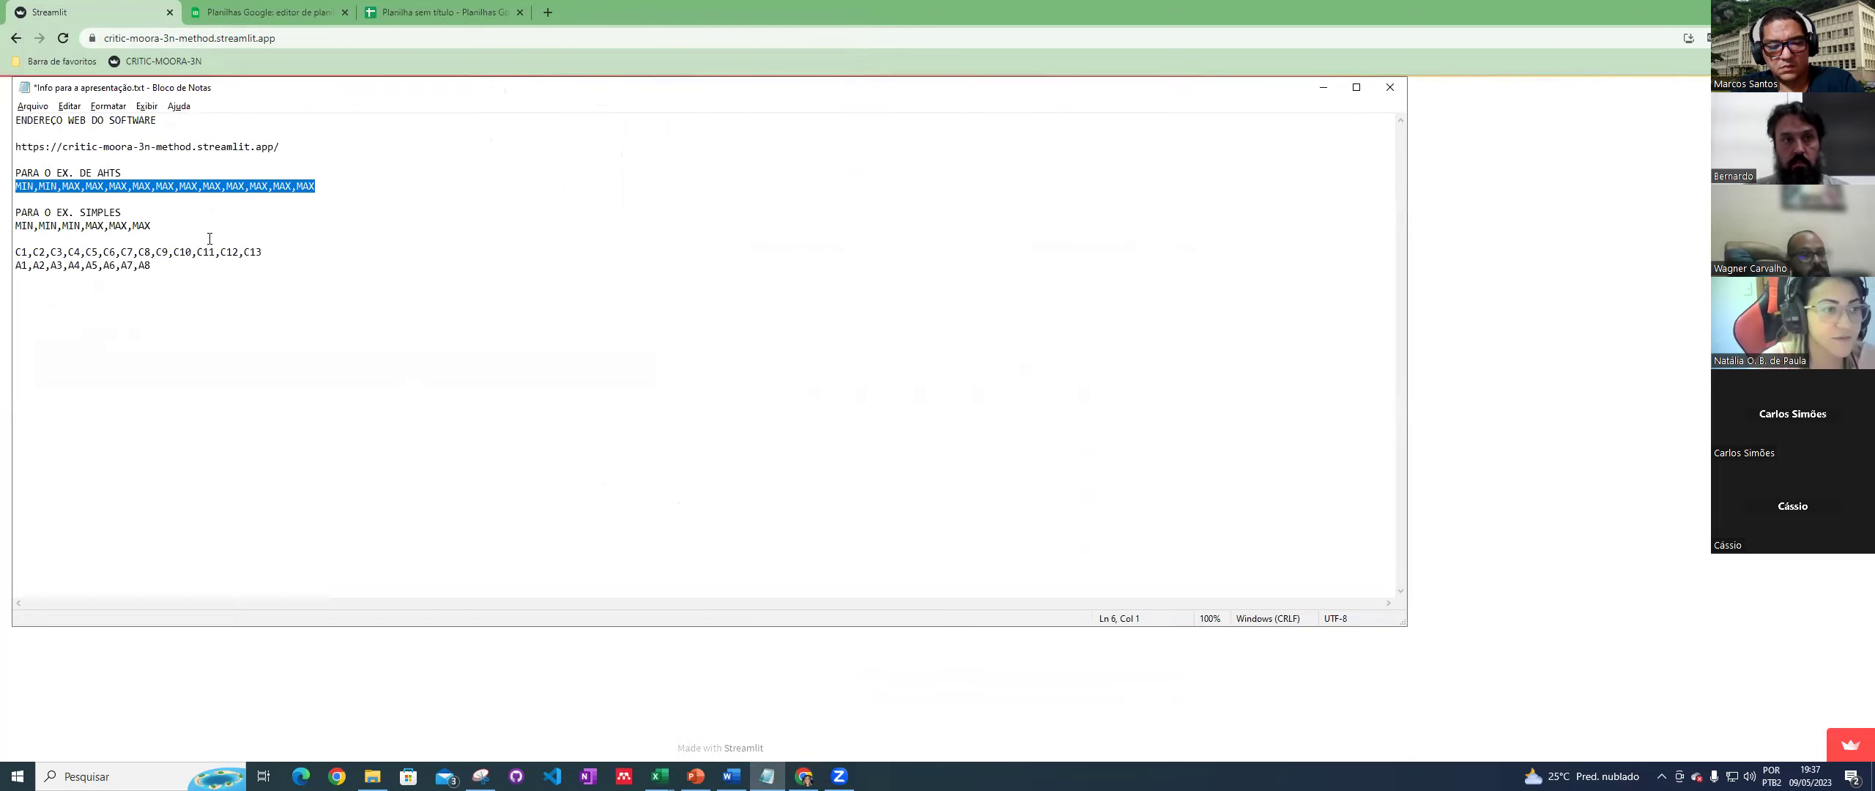
{"action": "key", "text": "ctrl+c"}
{"action": "key", "text": "alt+Tab"}
{"action": "key", "text": "ctrl+v"}
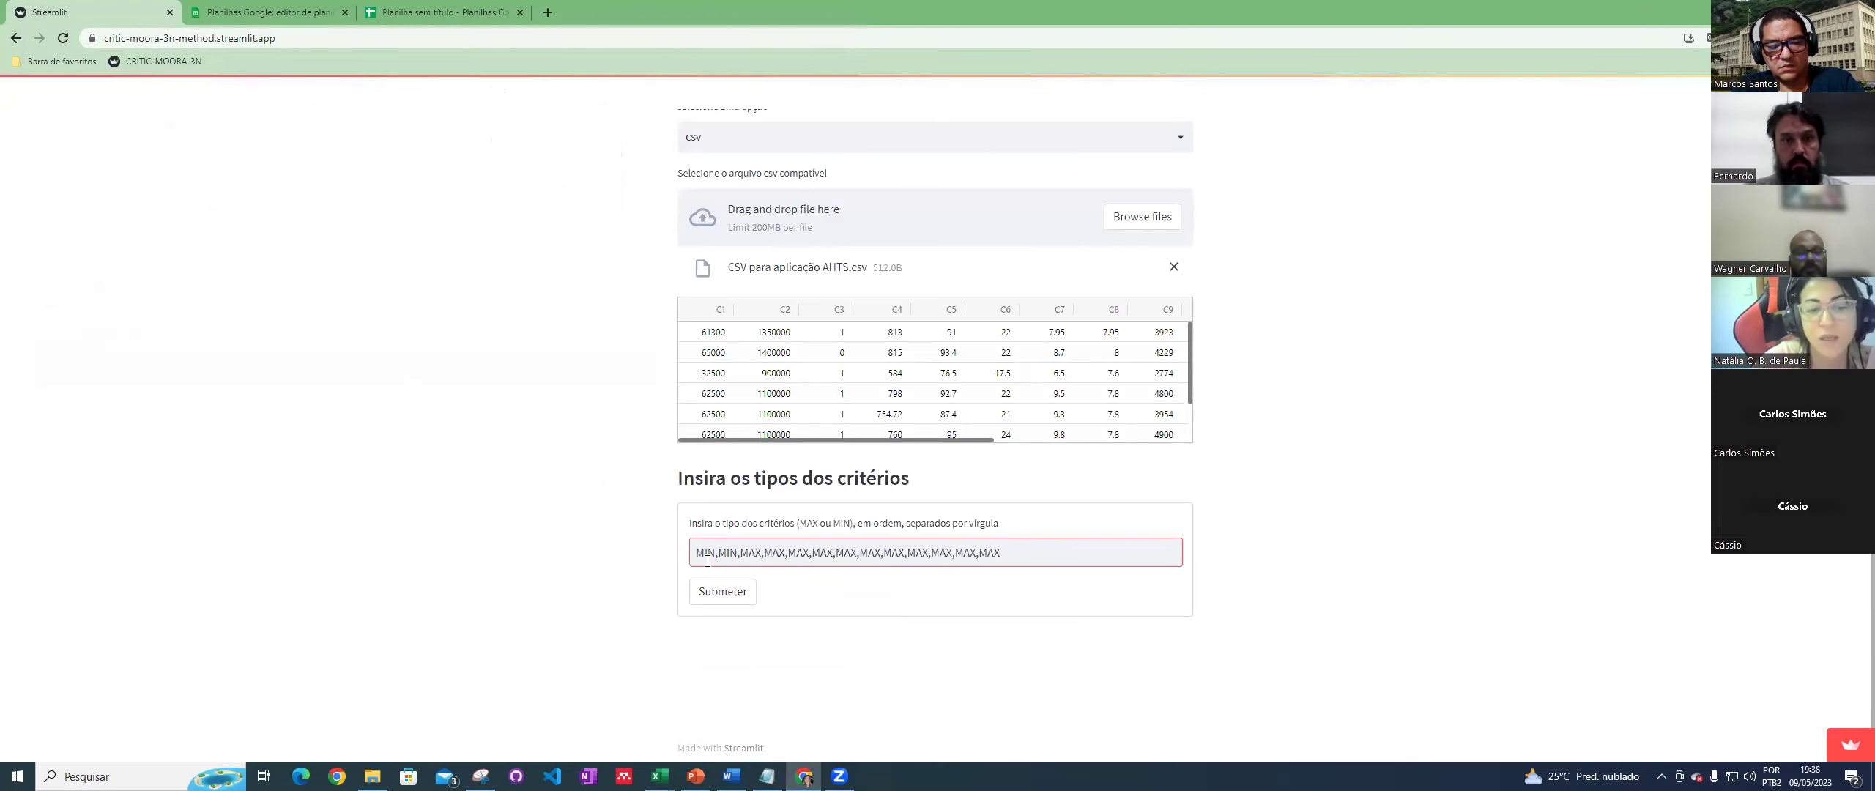
{"action": "left_click", "coordinate": [723, 591]}
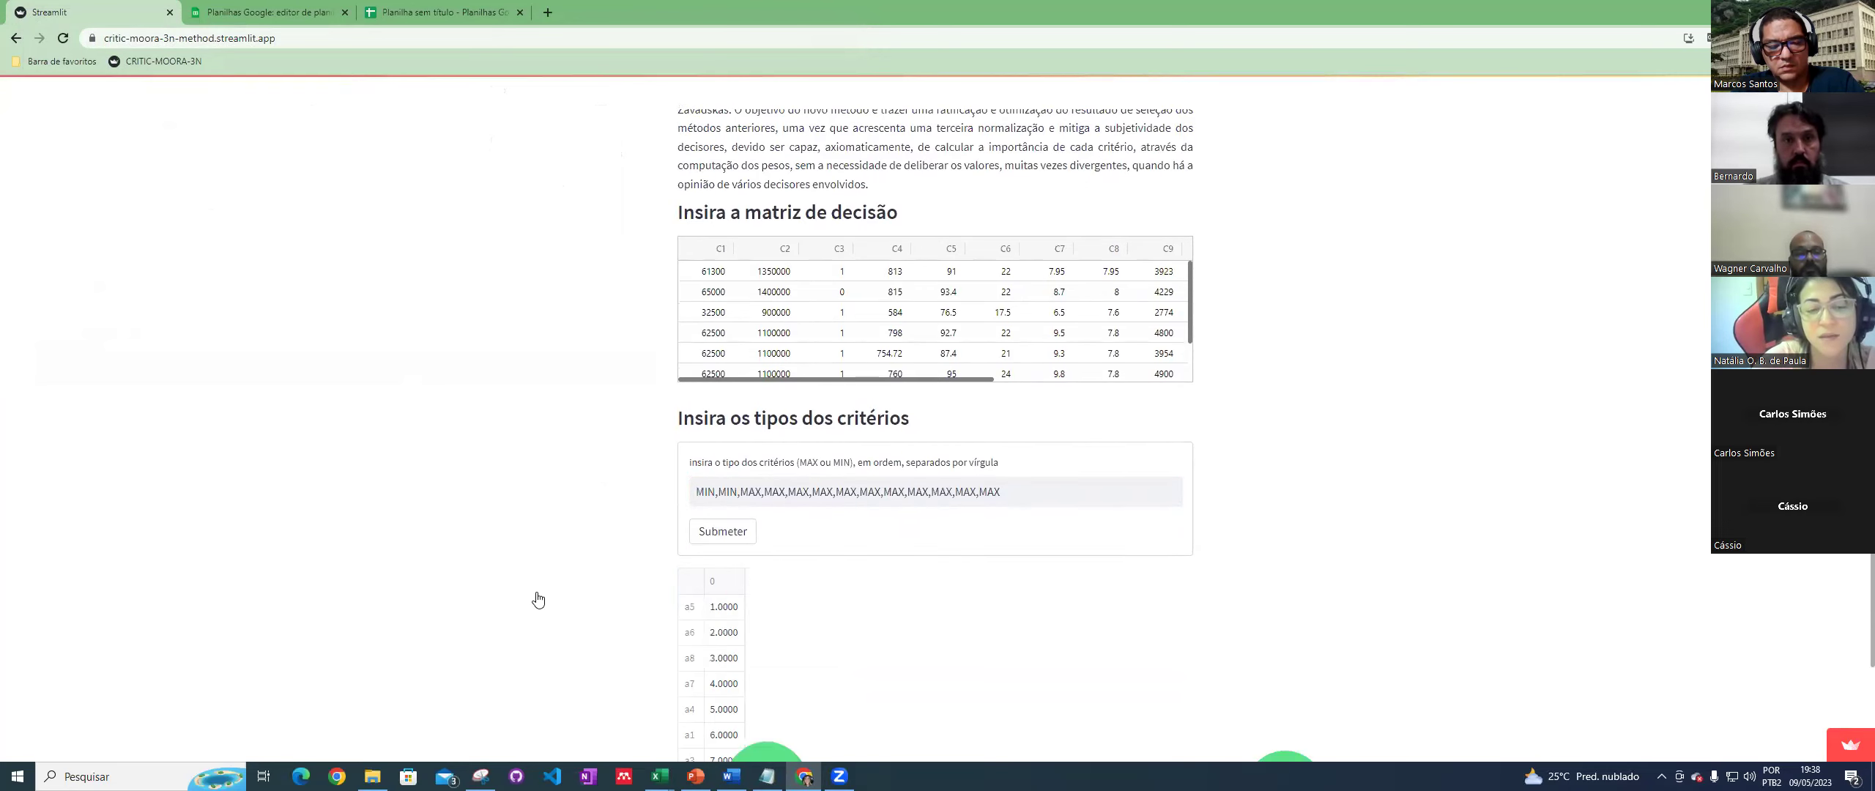
Step: Examine the ranking of the AHTS alternatives and review the method description and decision matrix on the page
{"action": "scroll", "coordinate": [542, 546], "scroll_direction": "down", "scroll_amount": 2}
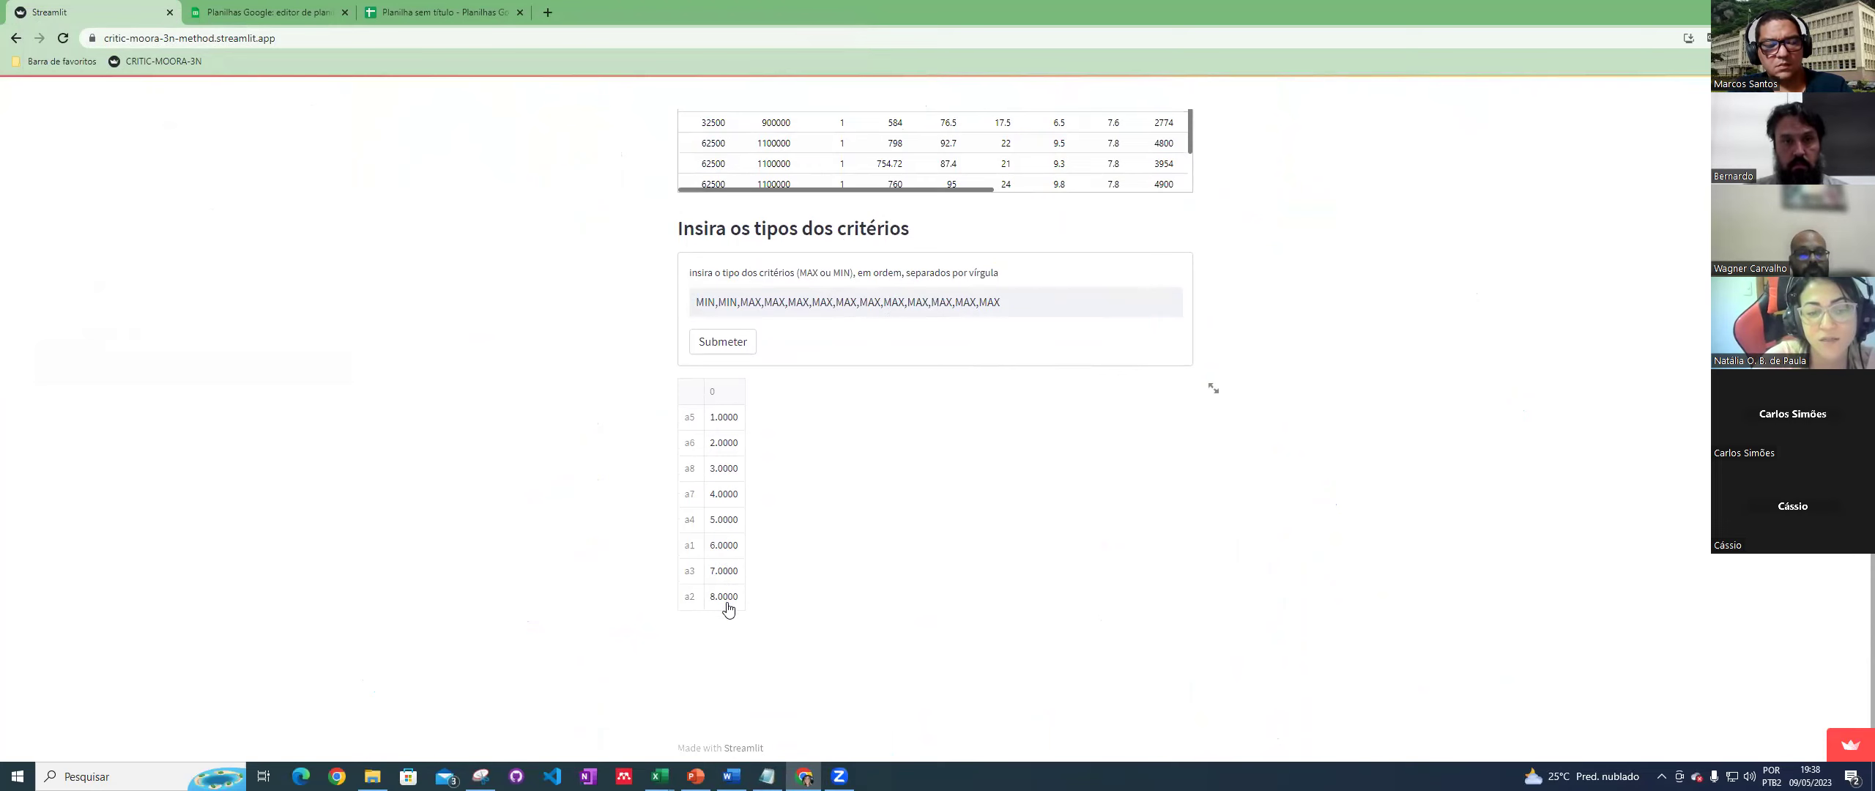
{"action": "scroll", "coordinate": [799, 535], "scroll_direction": "up", "scroll_amount": 4}
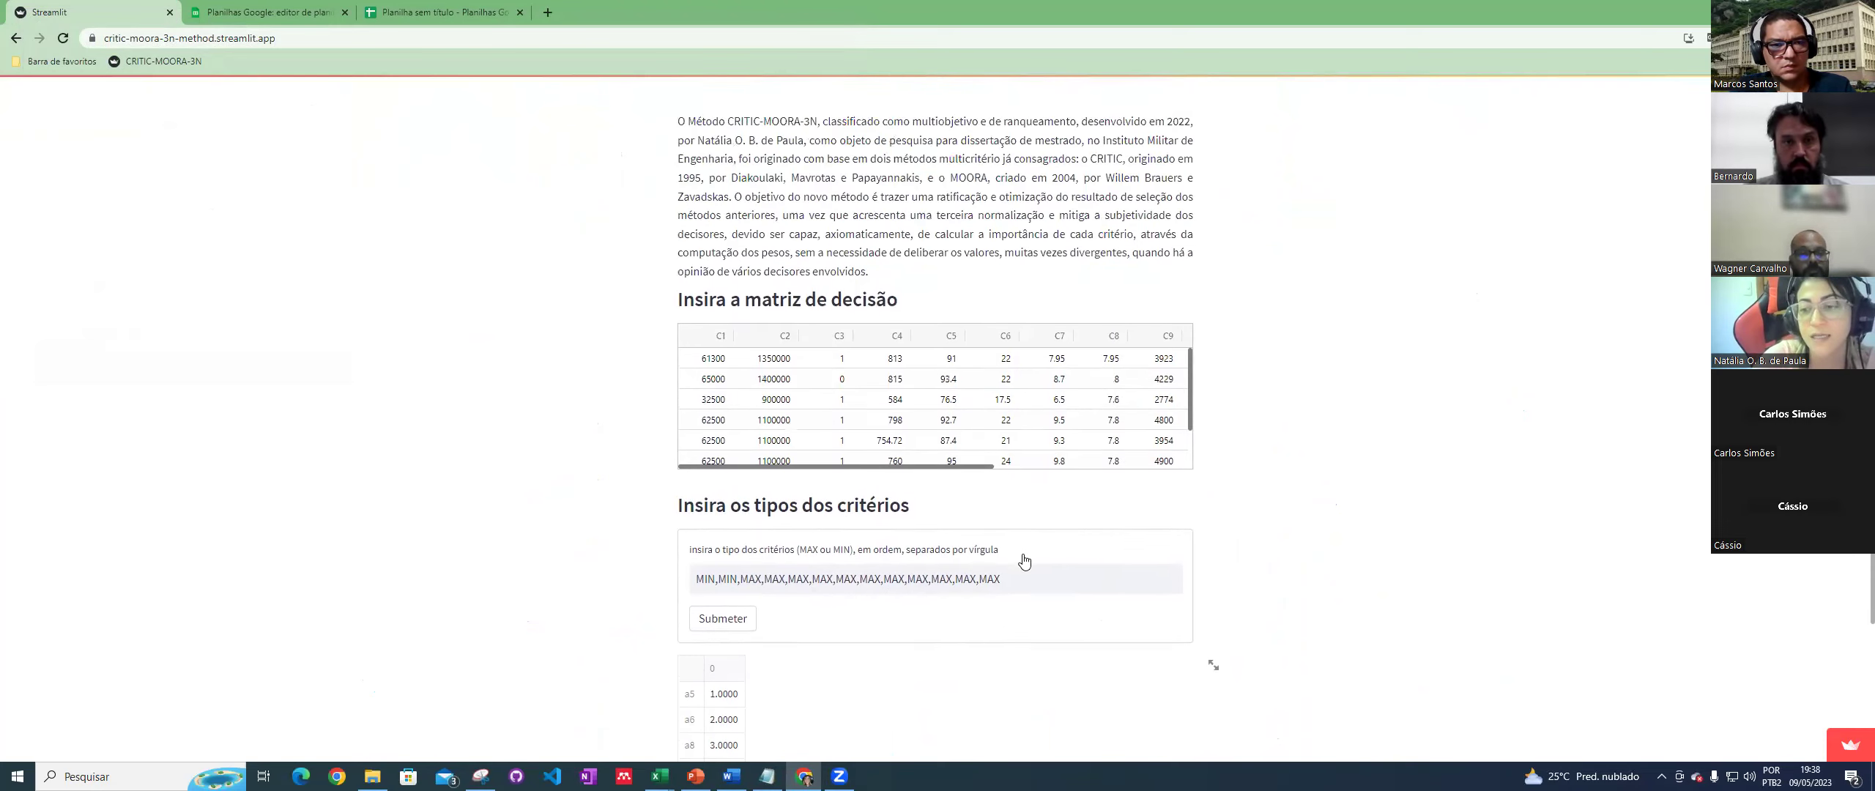
{"action": "scroll", "coordinate": [967, 365], "scroll_direction": "up", "scroll_amount": 6}
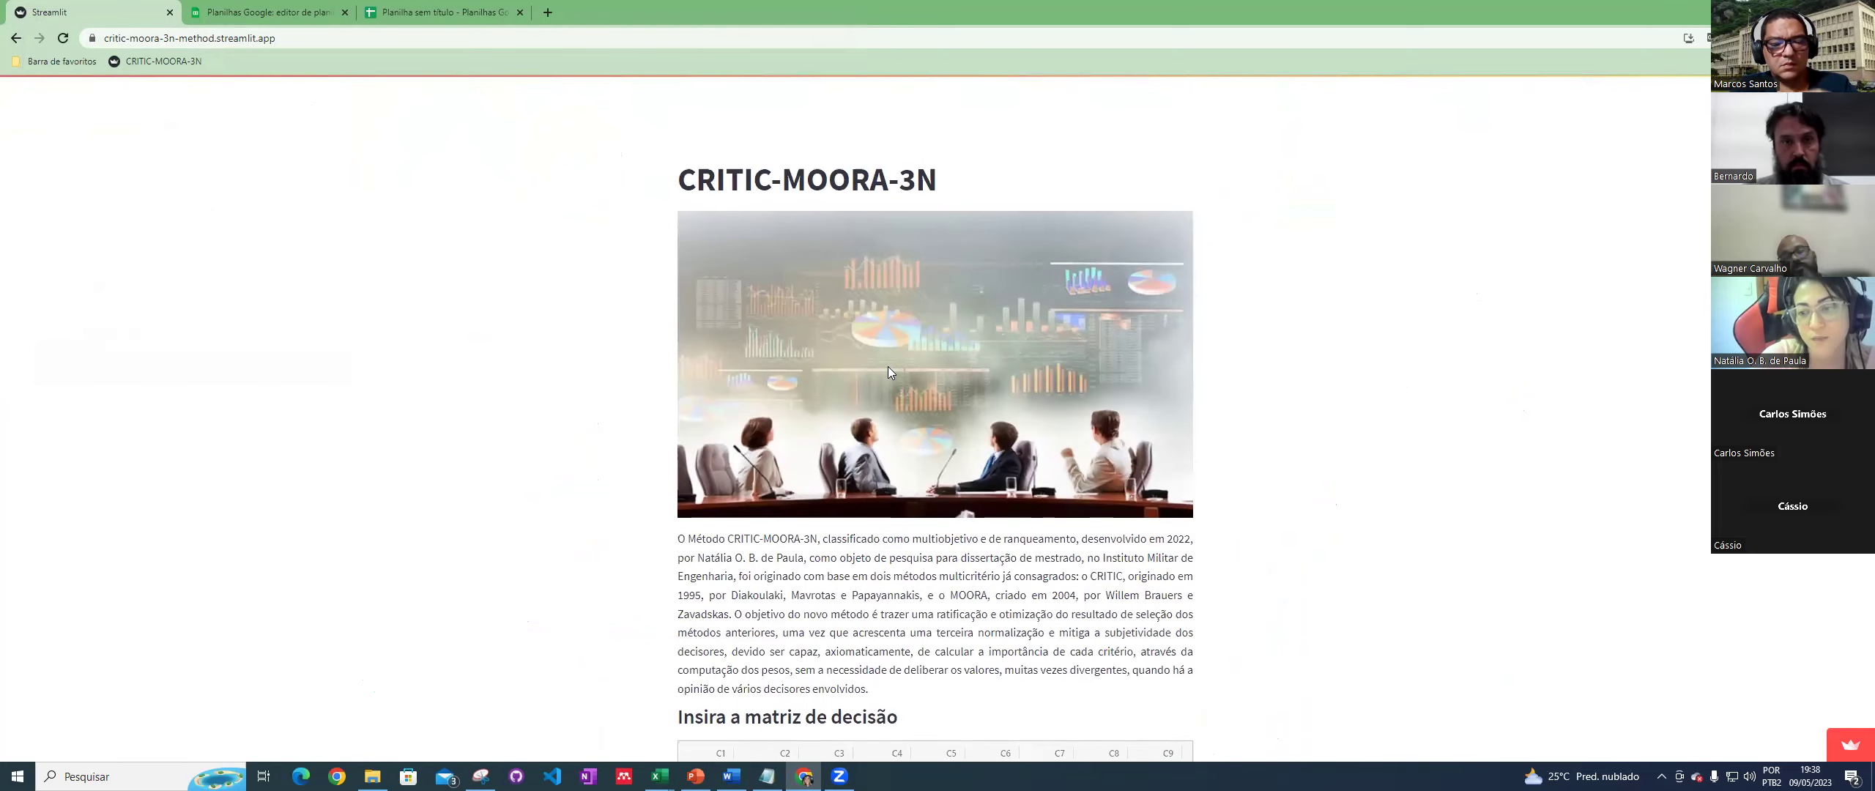
{"action": "scroll", "coordinate": [897, 413], "scroll_direction": "down", "scroll_amount": 1}
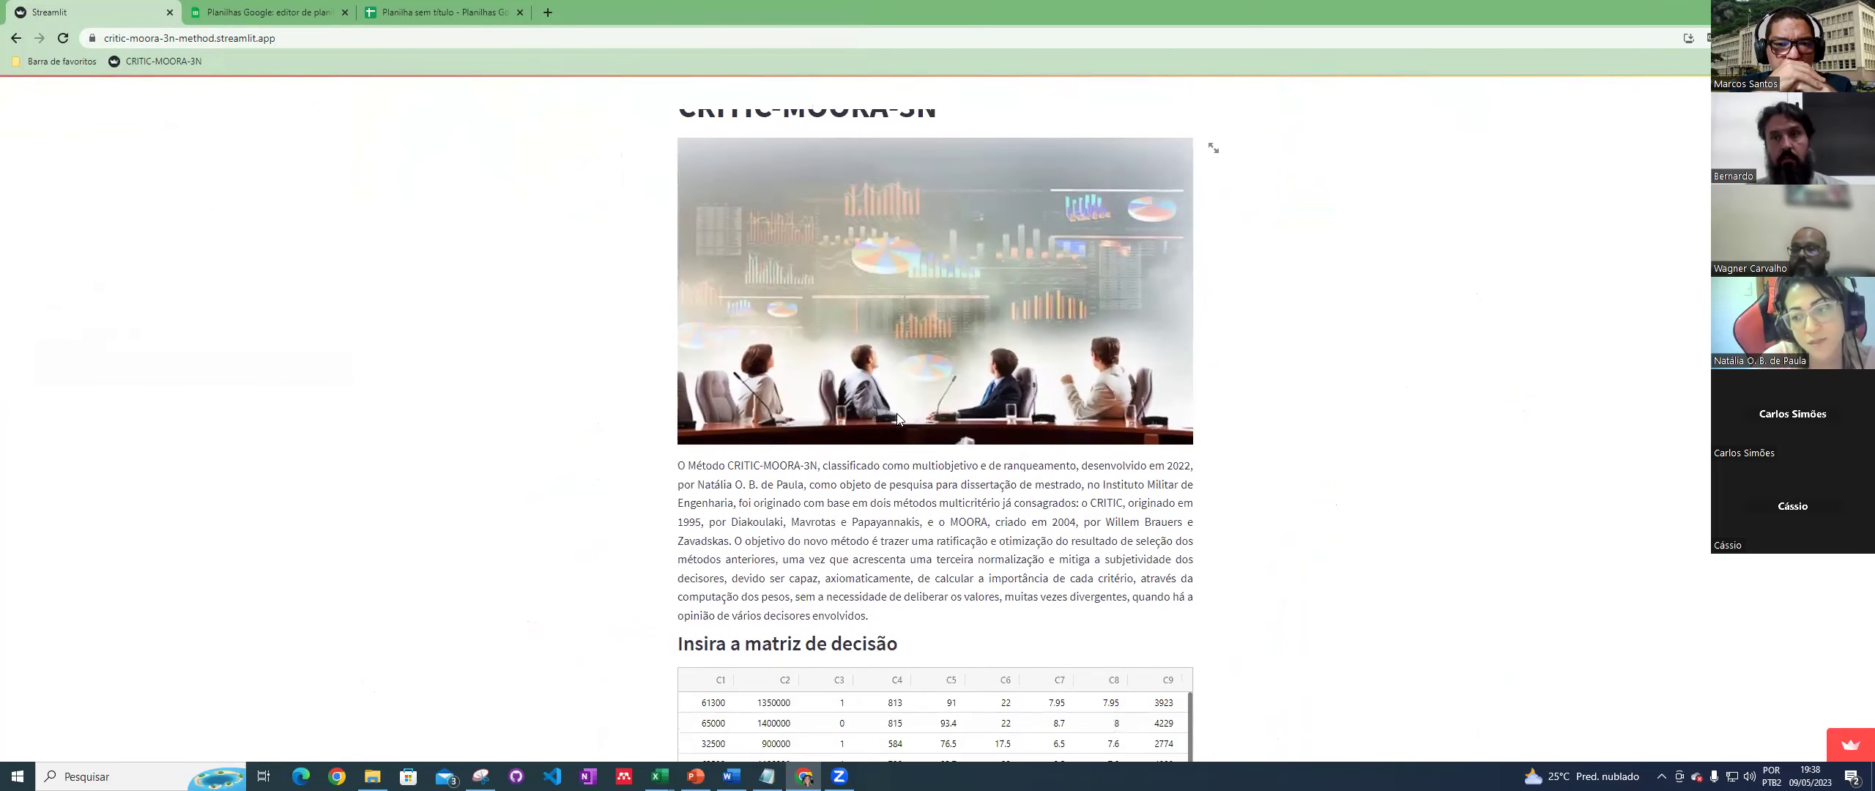
{"action": "scroll", "coordinate": [906, 534], "scroll_direction": "down", "scroll_amount": 1}
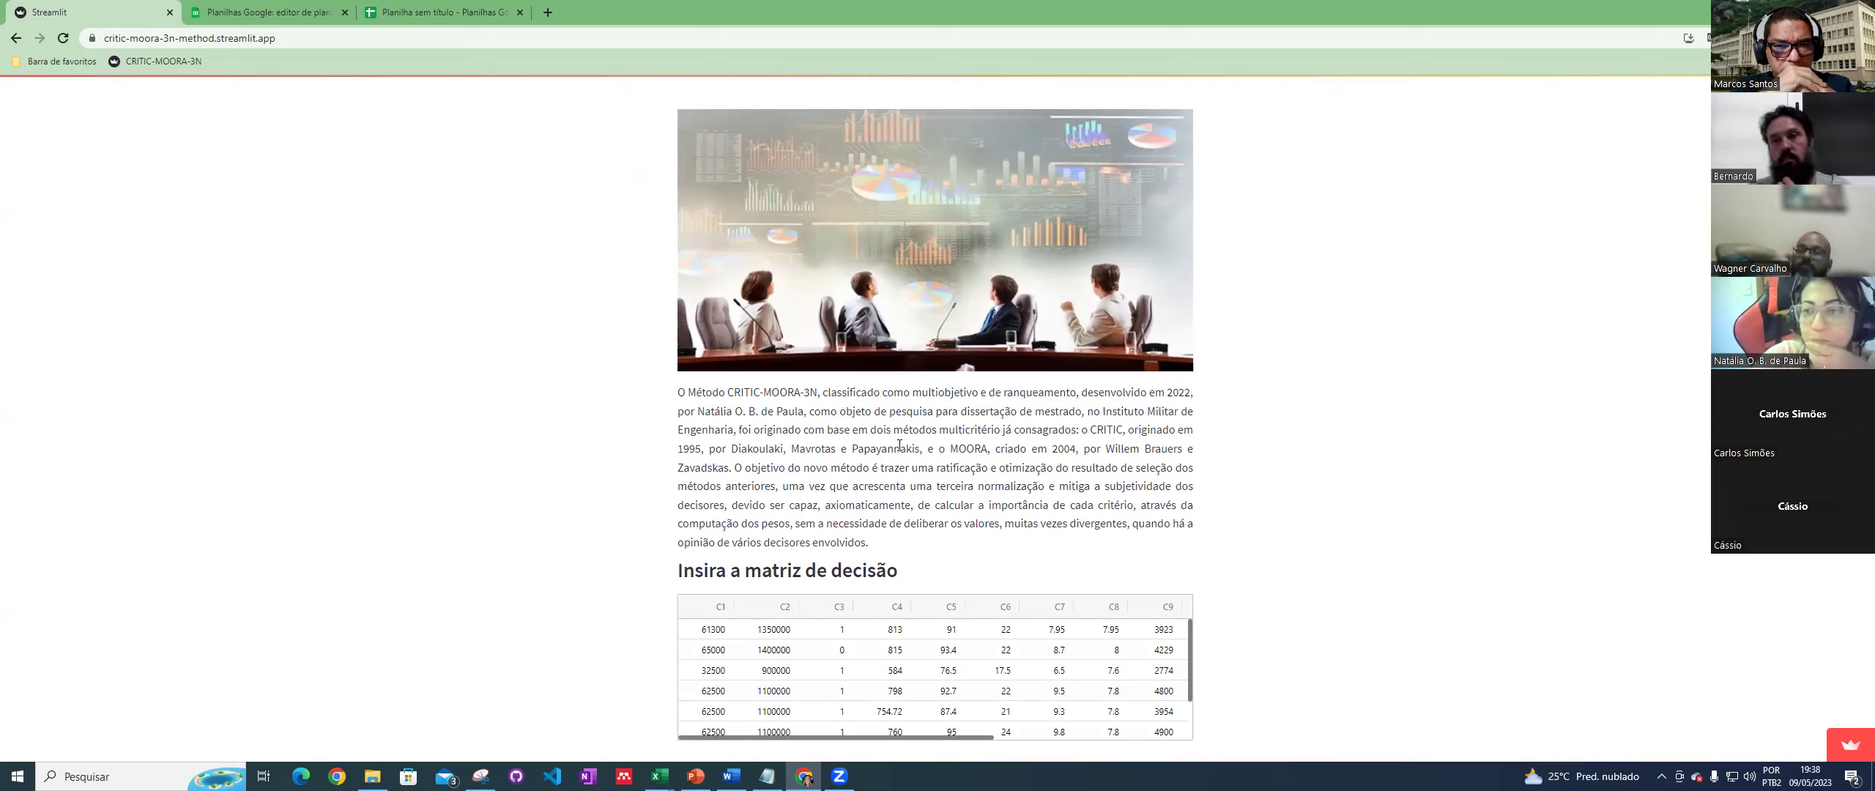
{"action": "scroll", "coordinate": [950, 463], "scroll_direction": "down", "scroll_amount": 1}
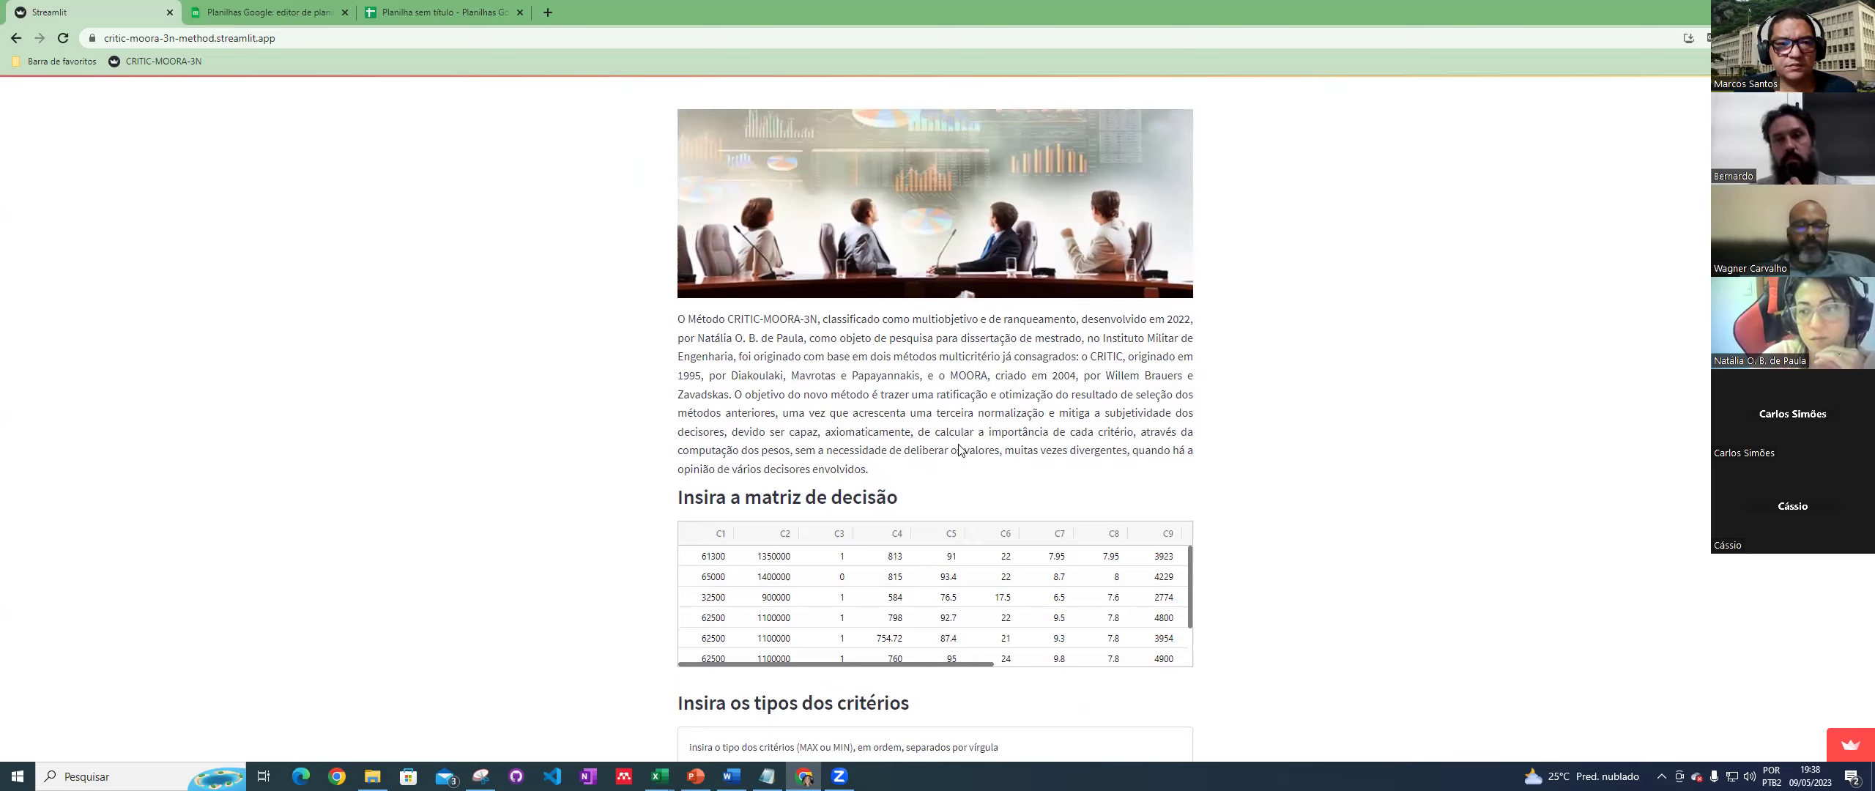
{"action": "scroll", "coordinate": [804, 489], "scroll_direction": "down", "scroll_amount": 2}
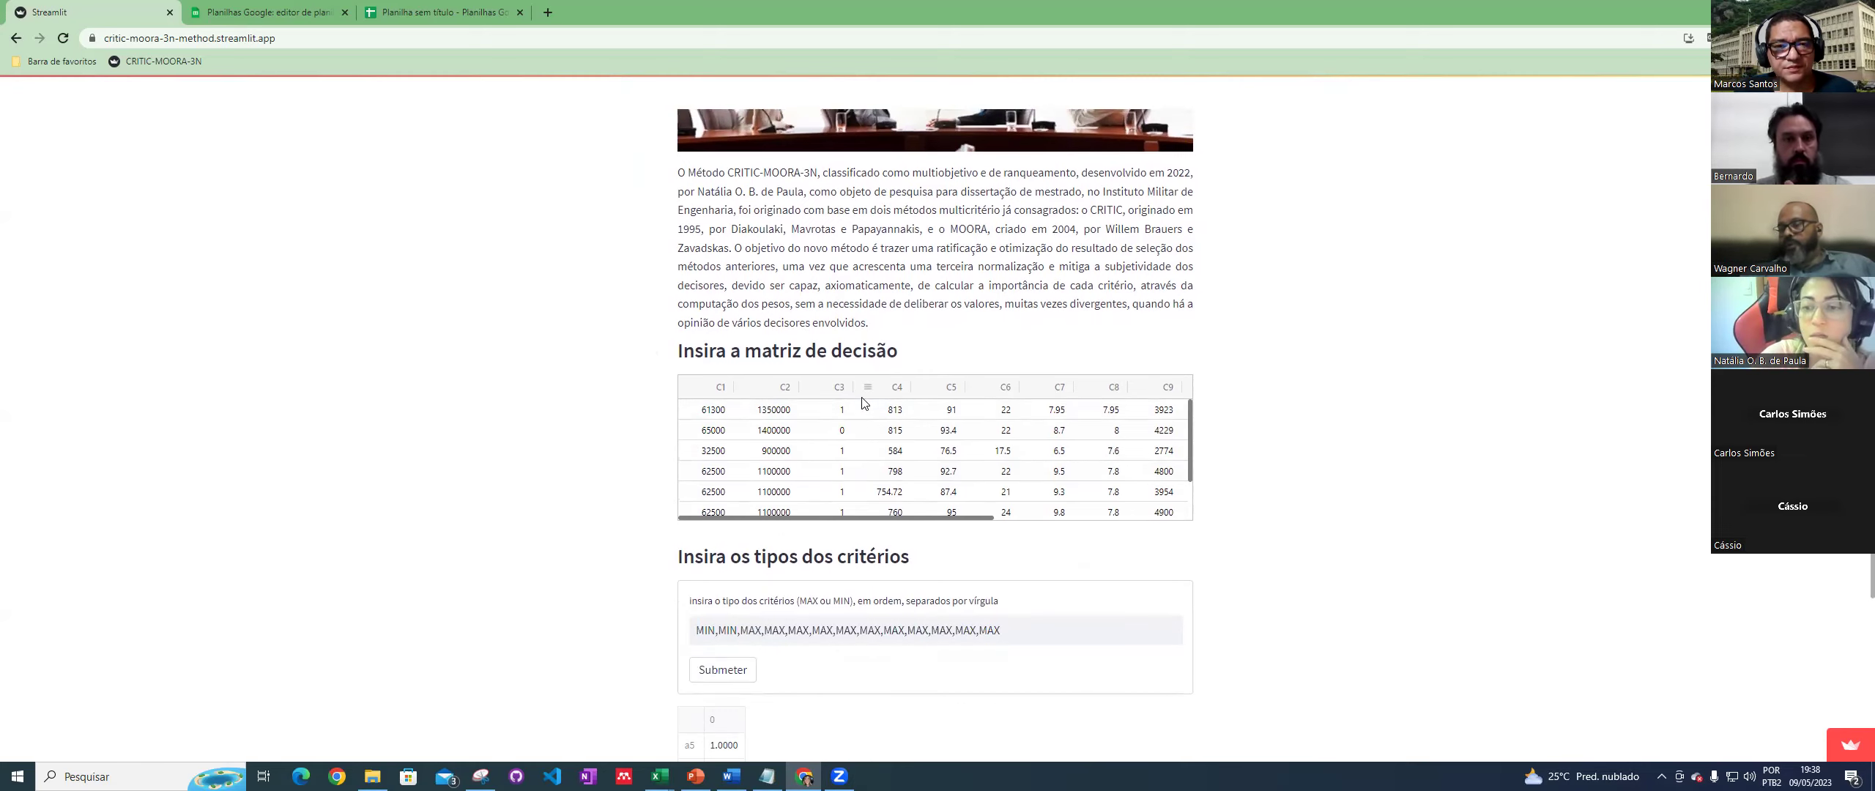
{"action": "scroll", "coordinate": [612, 463], "scroll_direction": "down", "scroll_amount": 4}
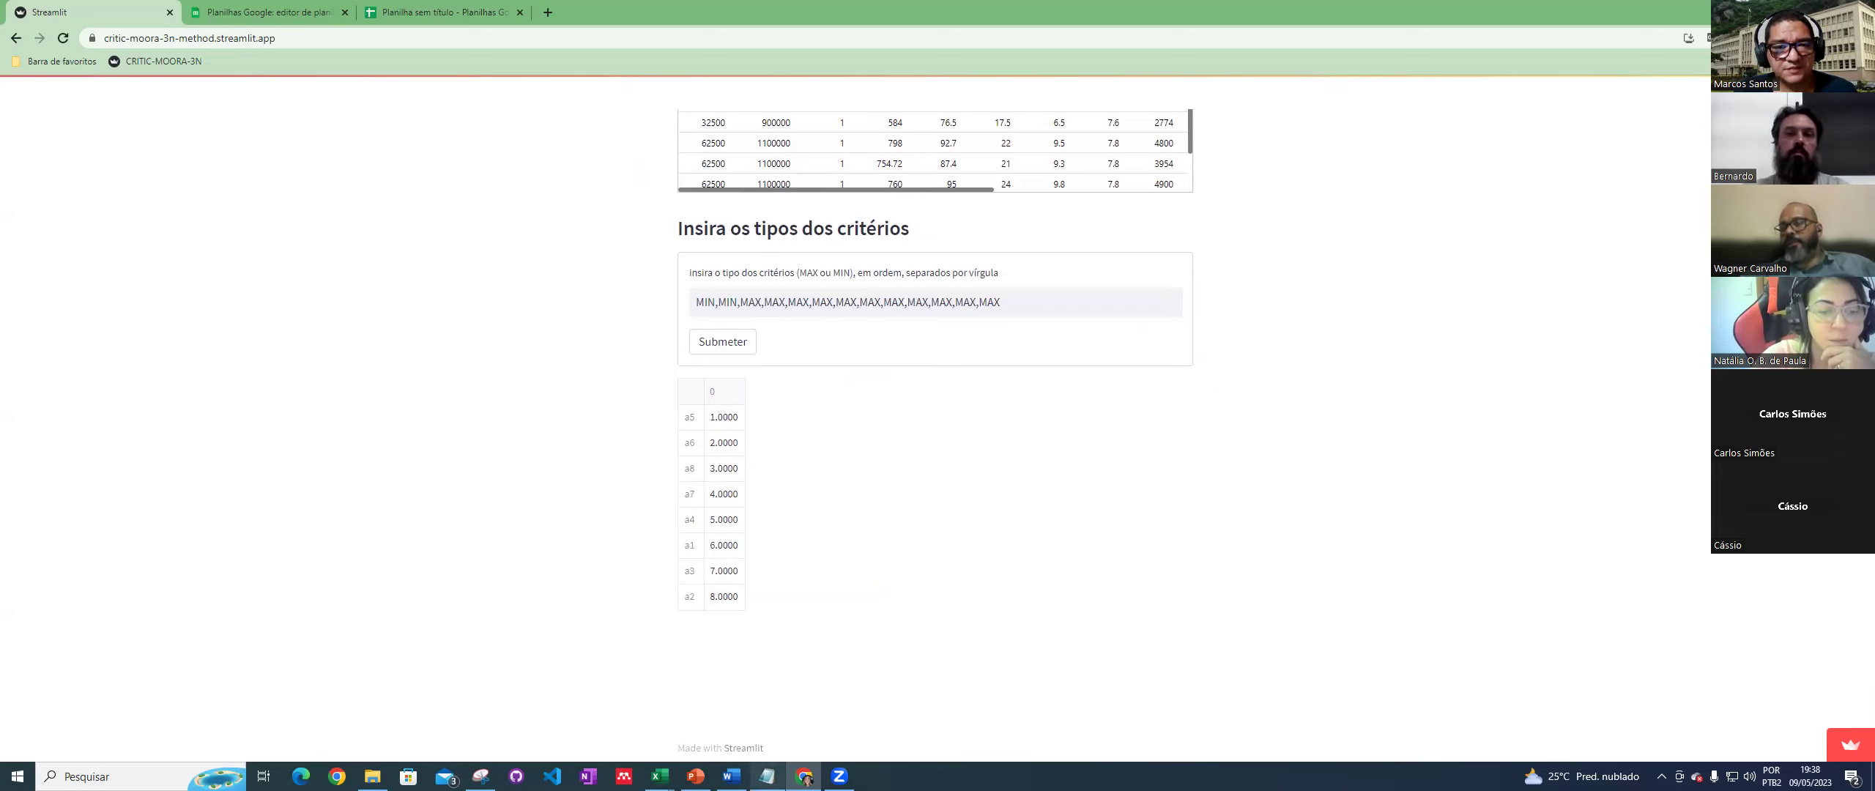
{"action": "mouse_move", "coordinate": [839, 776]}
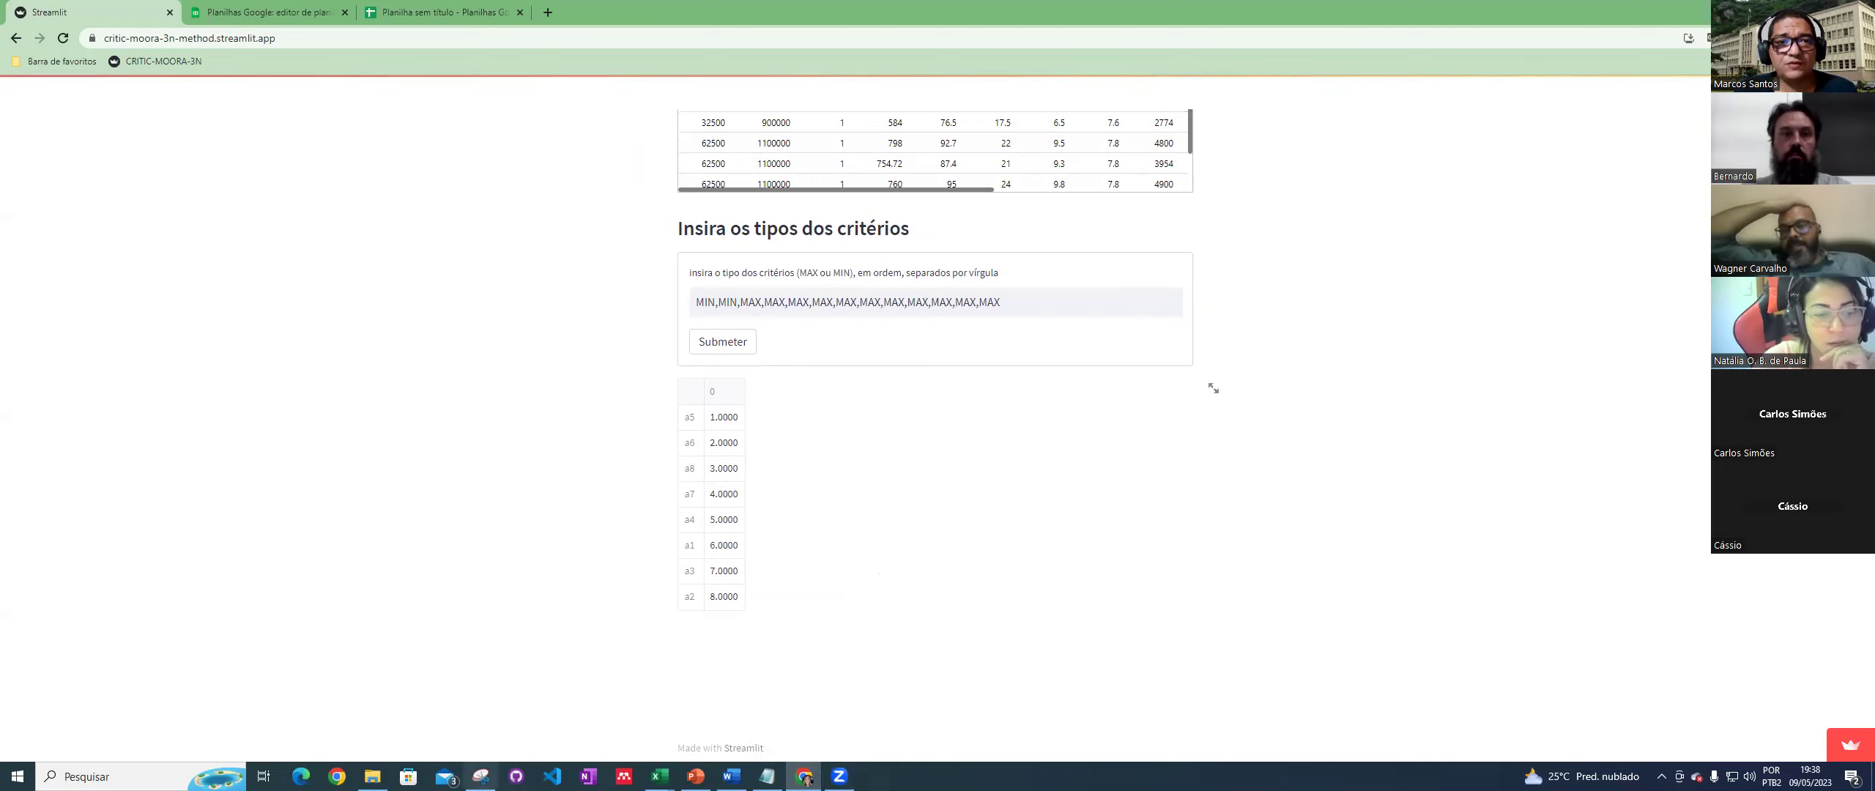
Step: Review the hand-drawn snack-place decision matrix in the Snipping Tool and minimize it to return to the ranking page
{"action": "mouse_move", "coordinate": [481, 777]}
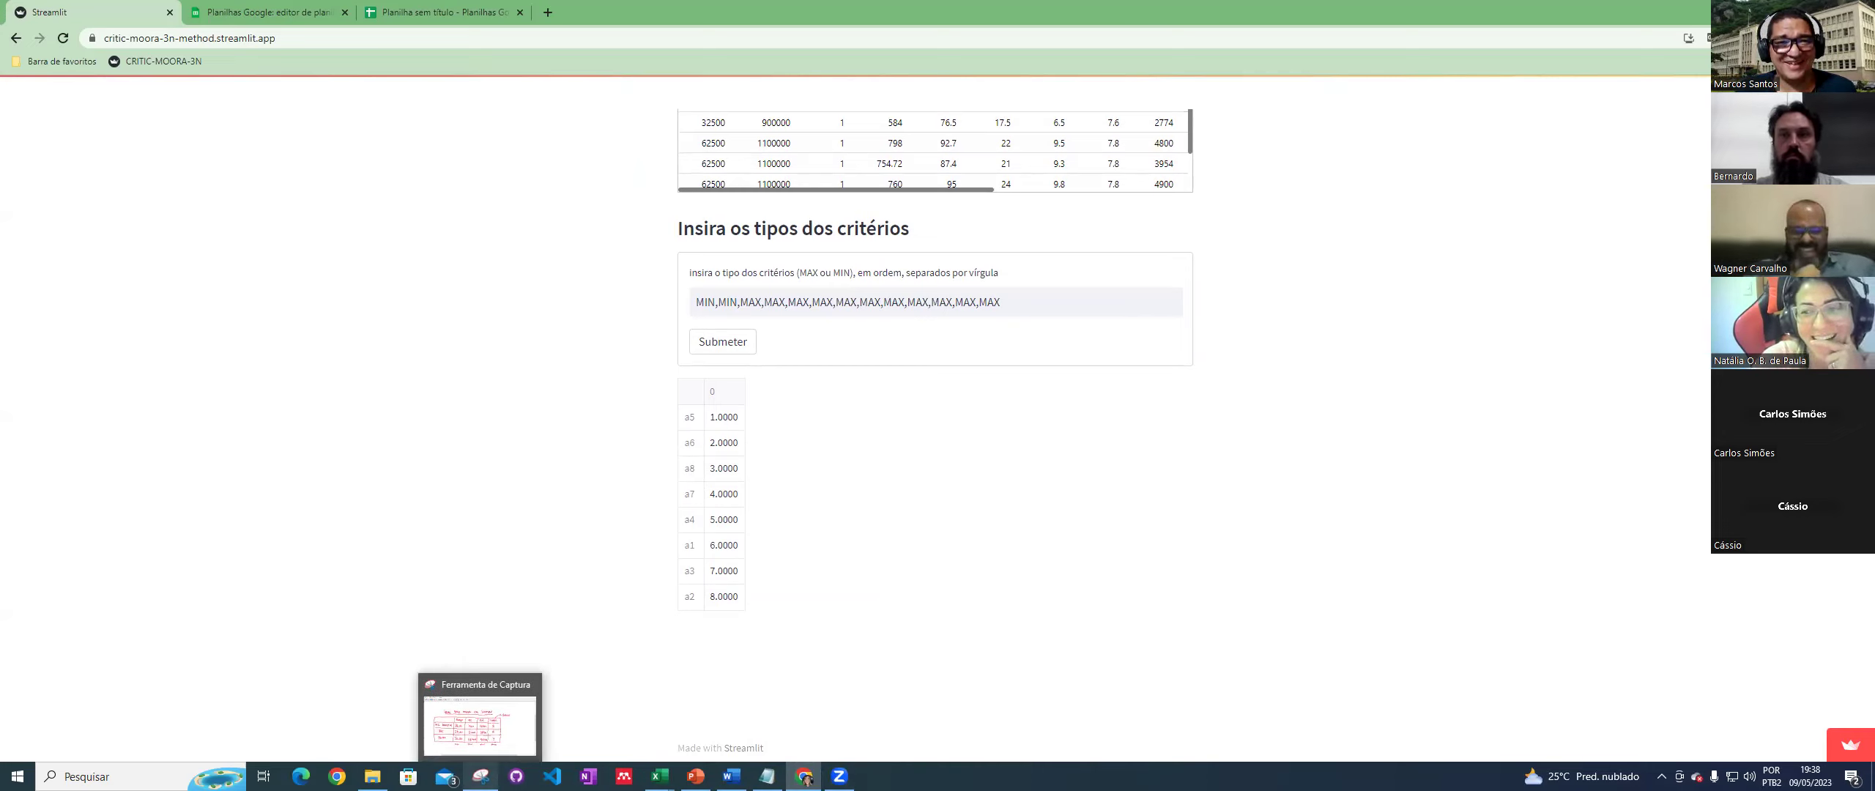
{"action": "left_click", "coordinate": [482, 761]}
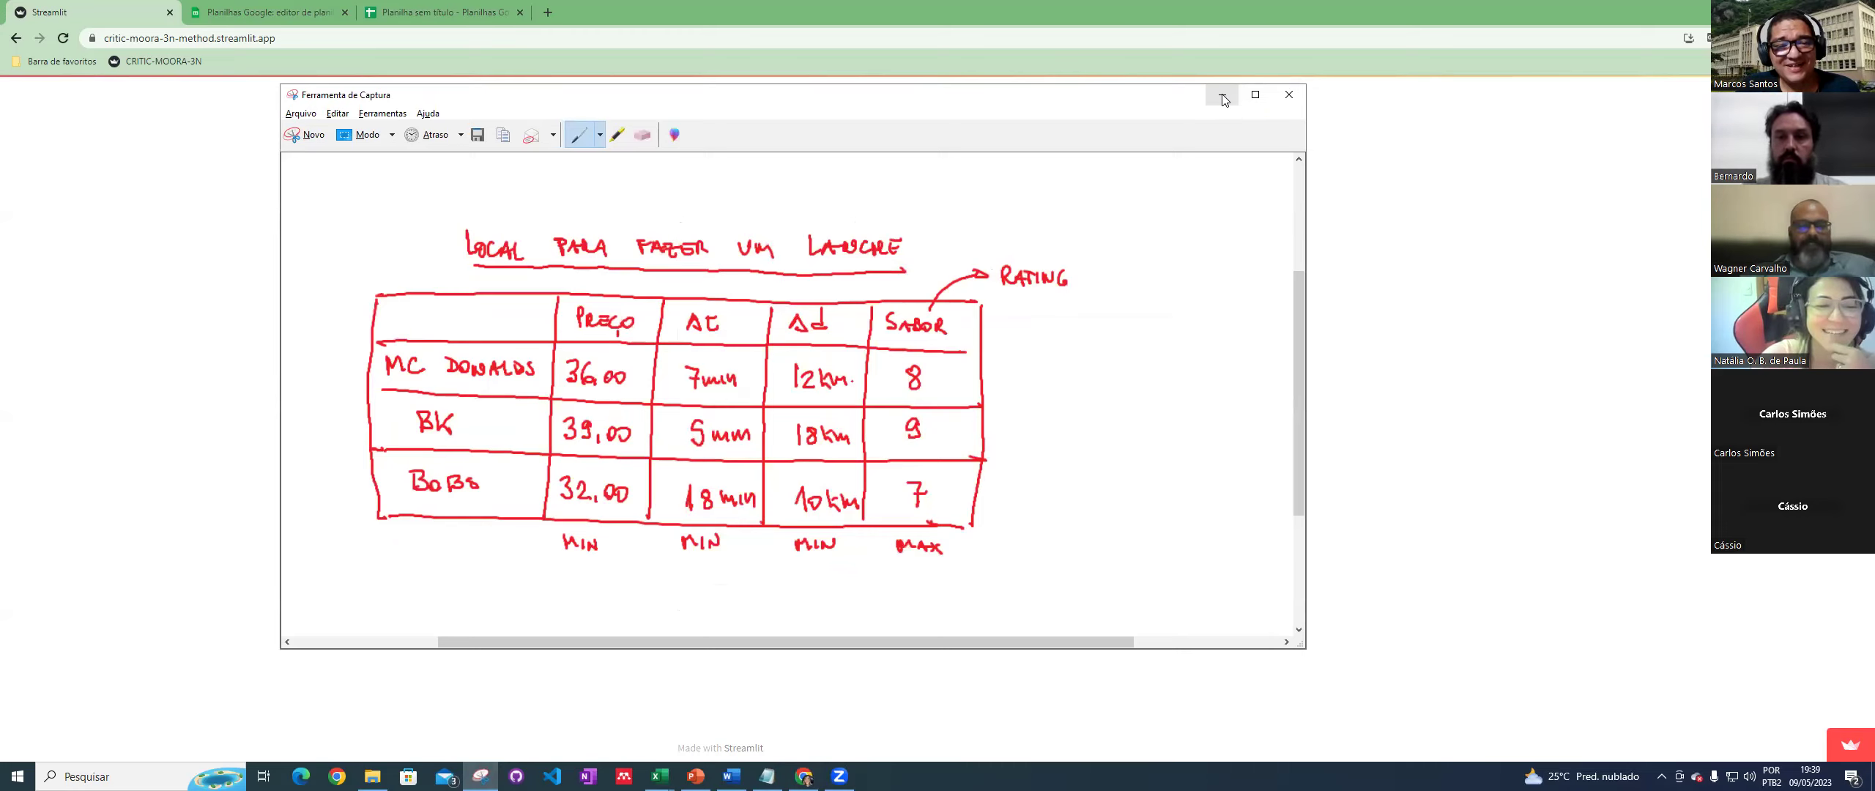
{"action": "left_click", "coordinate": [1223, 97]}
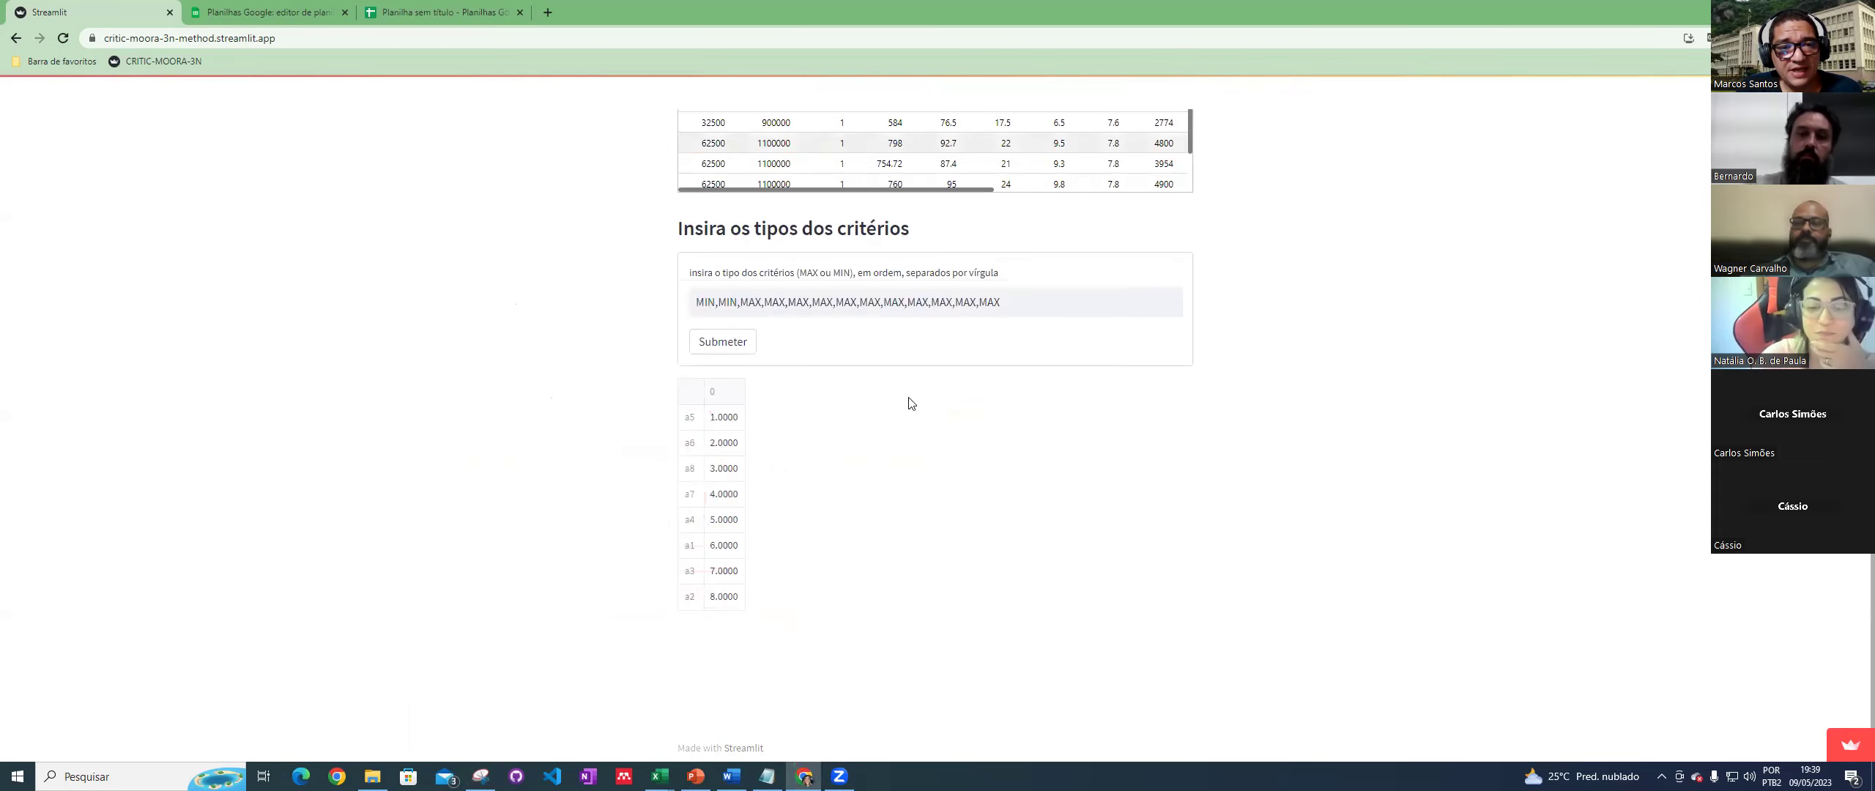
Step: Switch to the CRITIC-MOORA-3N presentation in PowerPoint and show the Referências slide
{"action": "mouse_move", "coordinate": [696, 777]}
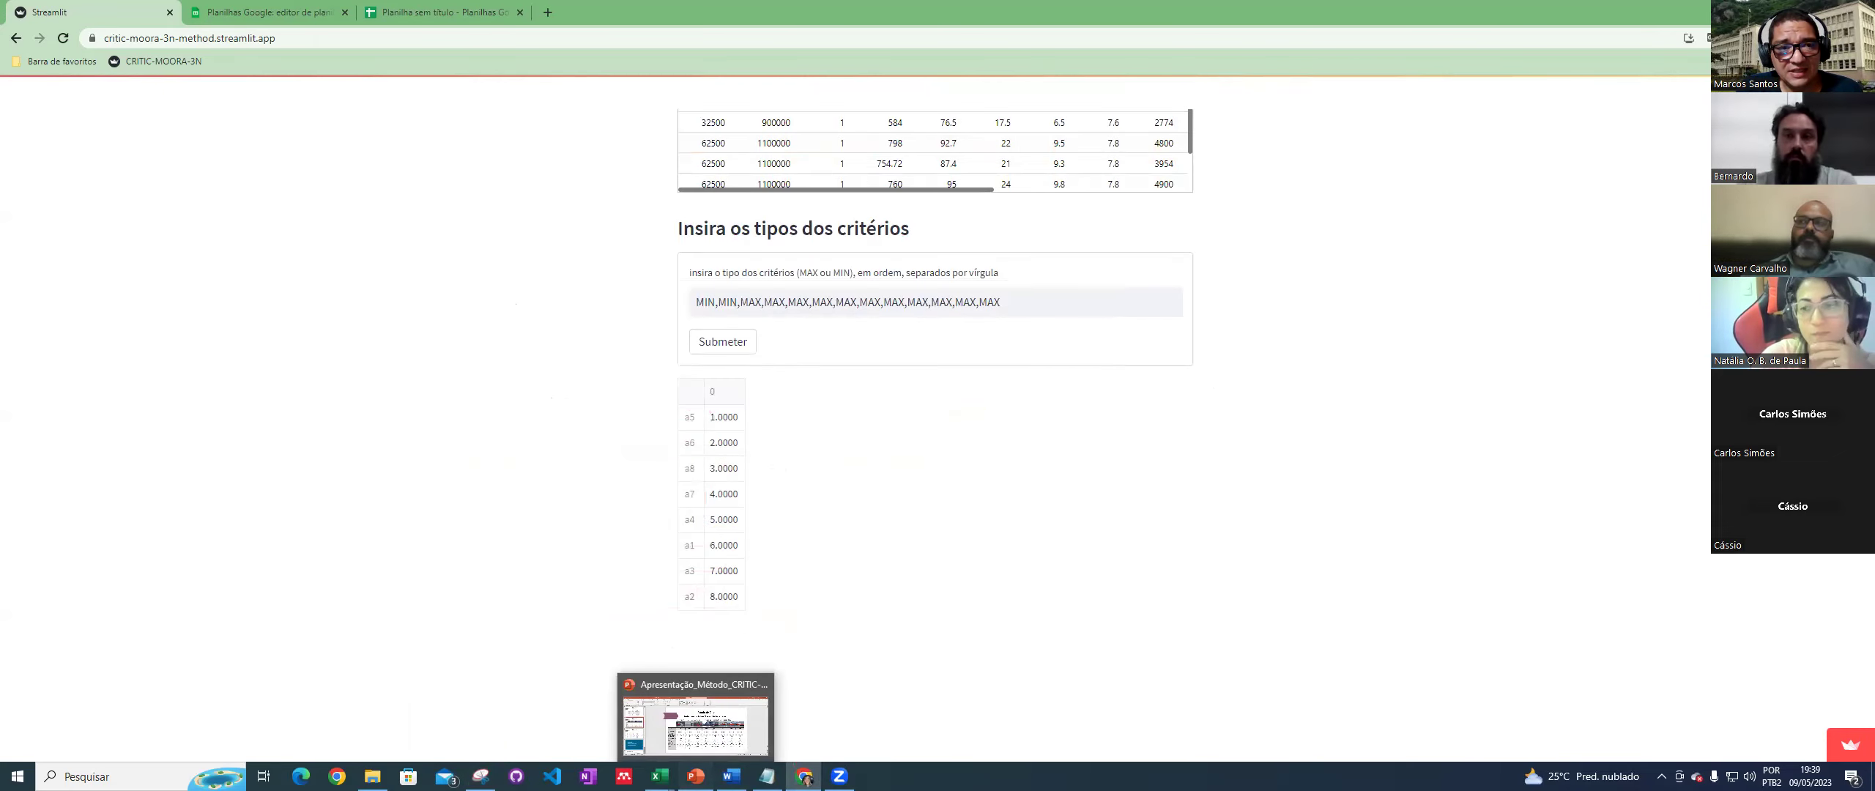
{"action": "left_click", "coordinate": [696, 725]}
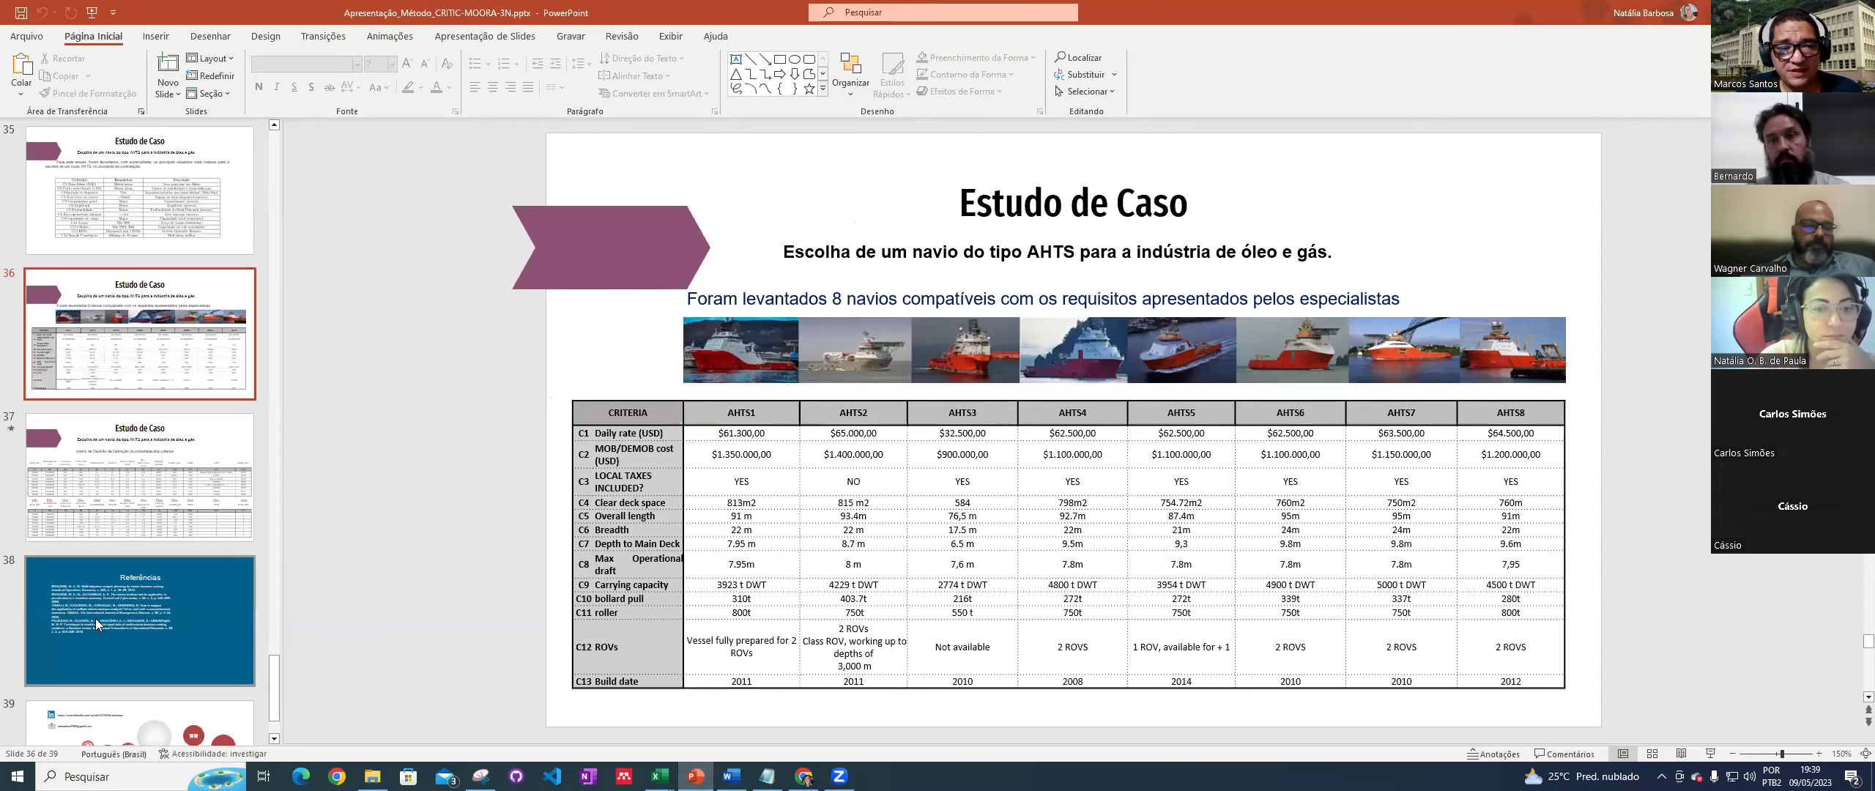
{"action": "left_click", "coordinate": [124, 612]}
{"action": "scroll", "coordinate": [127, 602], "scroll_direction": "down", "scroll_amount": 2}
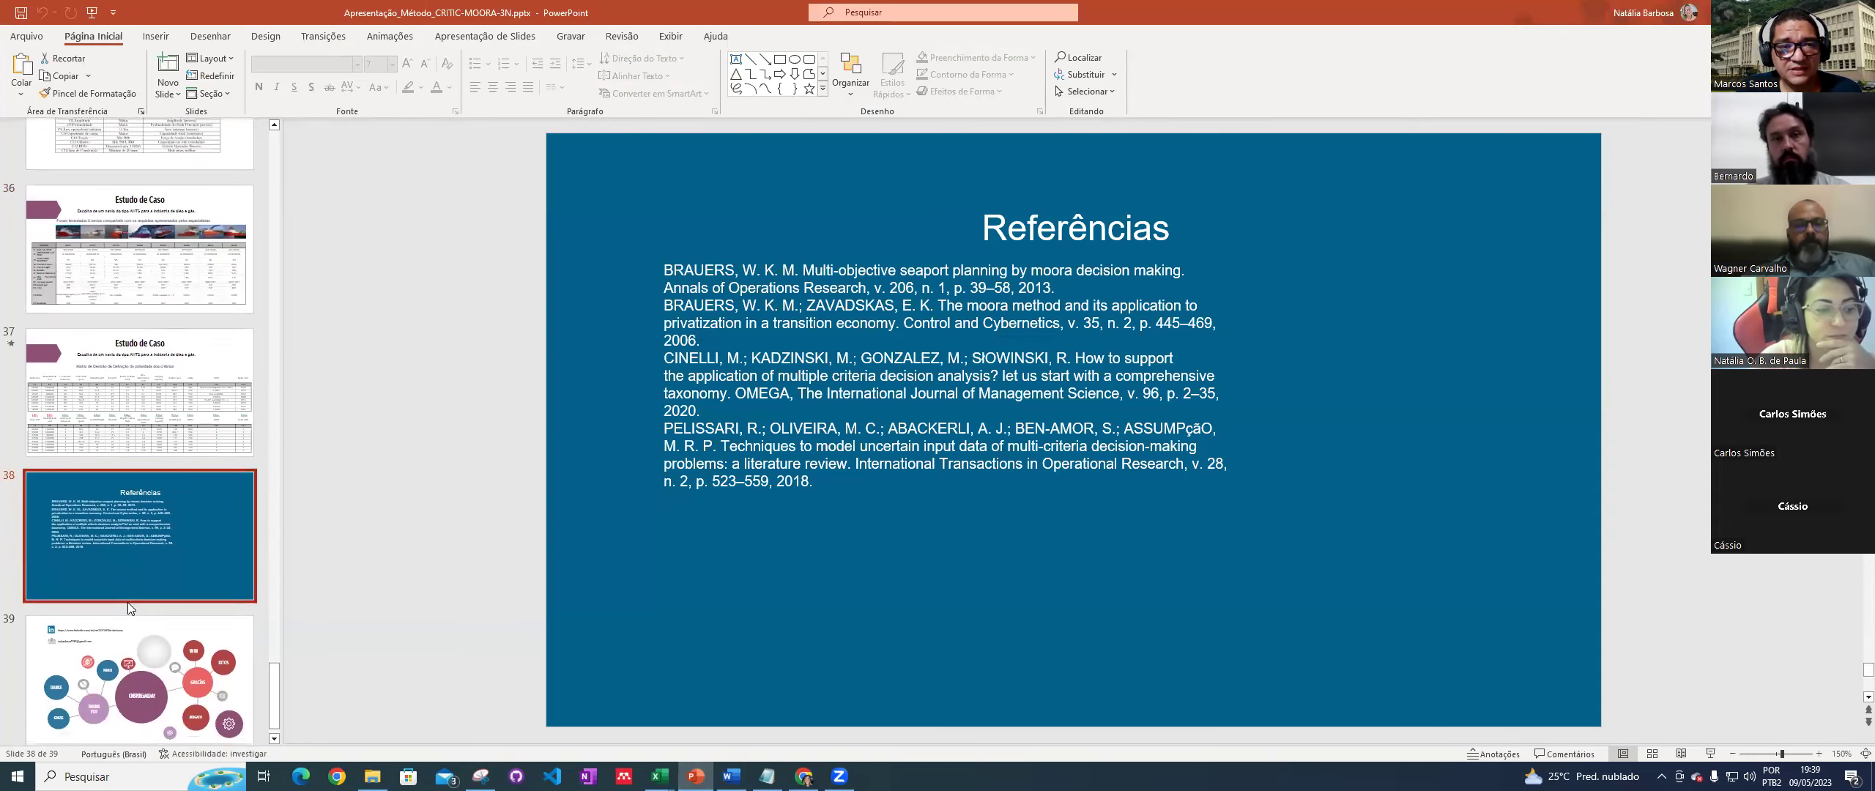
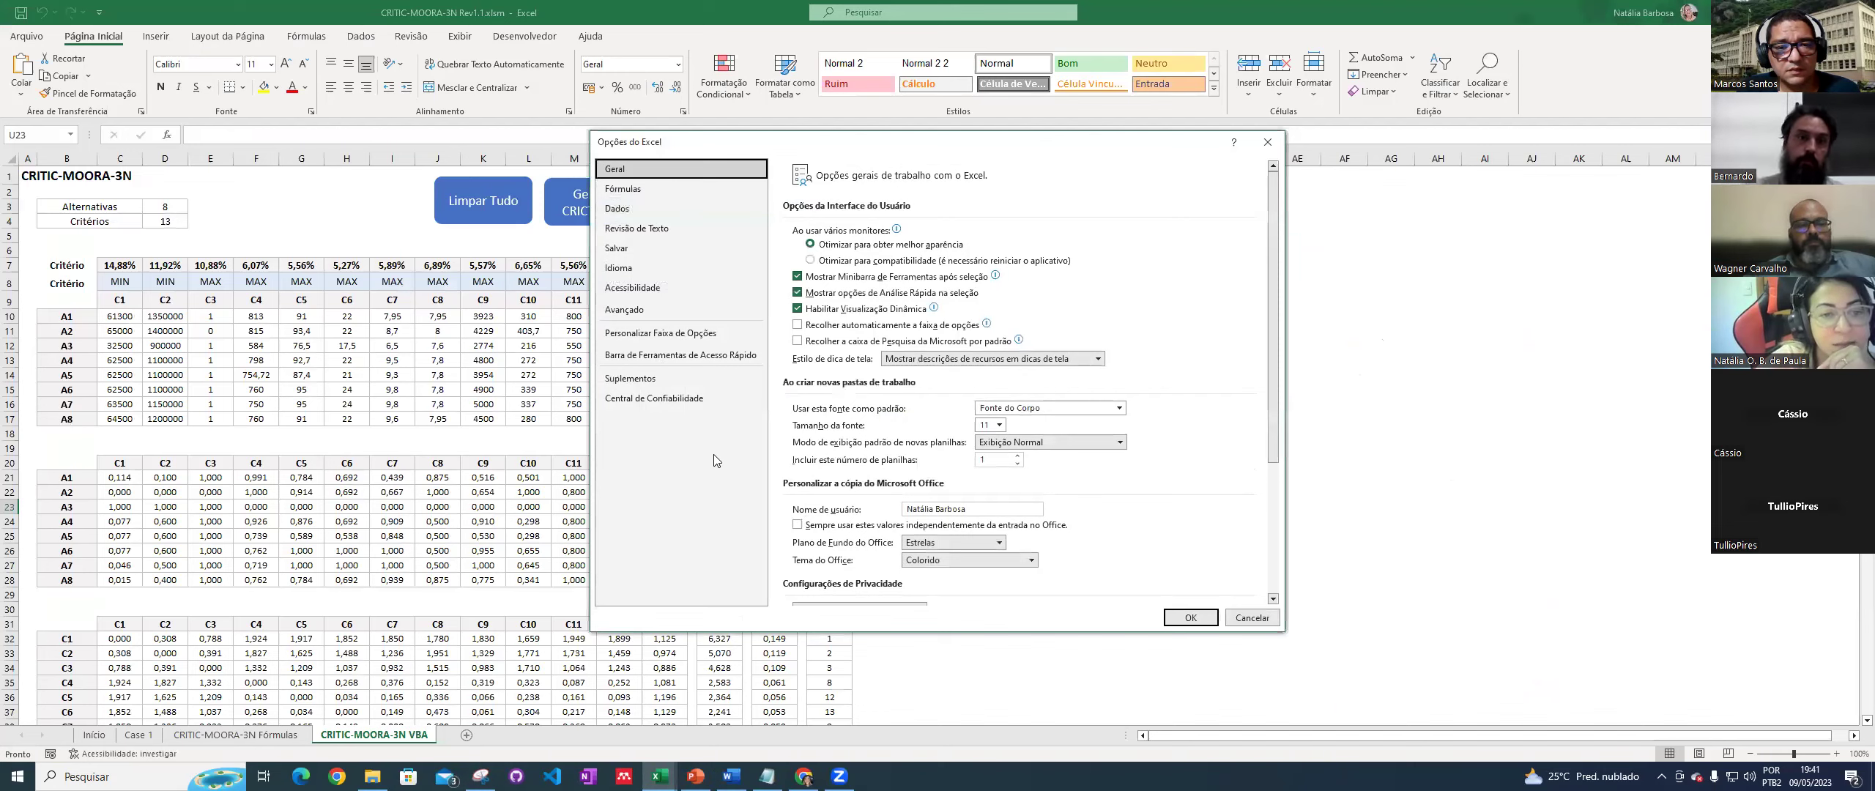
Step: Open the trusted locations settings in Excel's Trust Center
{"action": "left_click", "coordinate": [694, 405]}
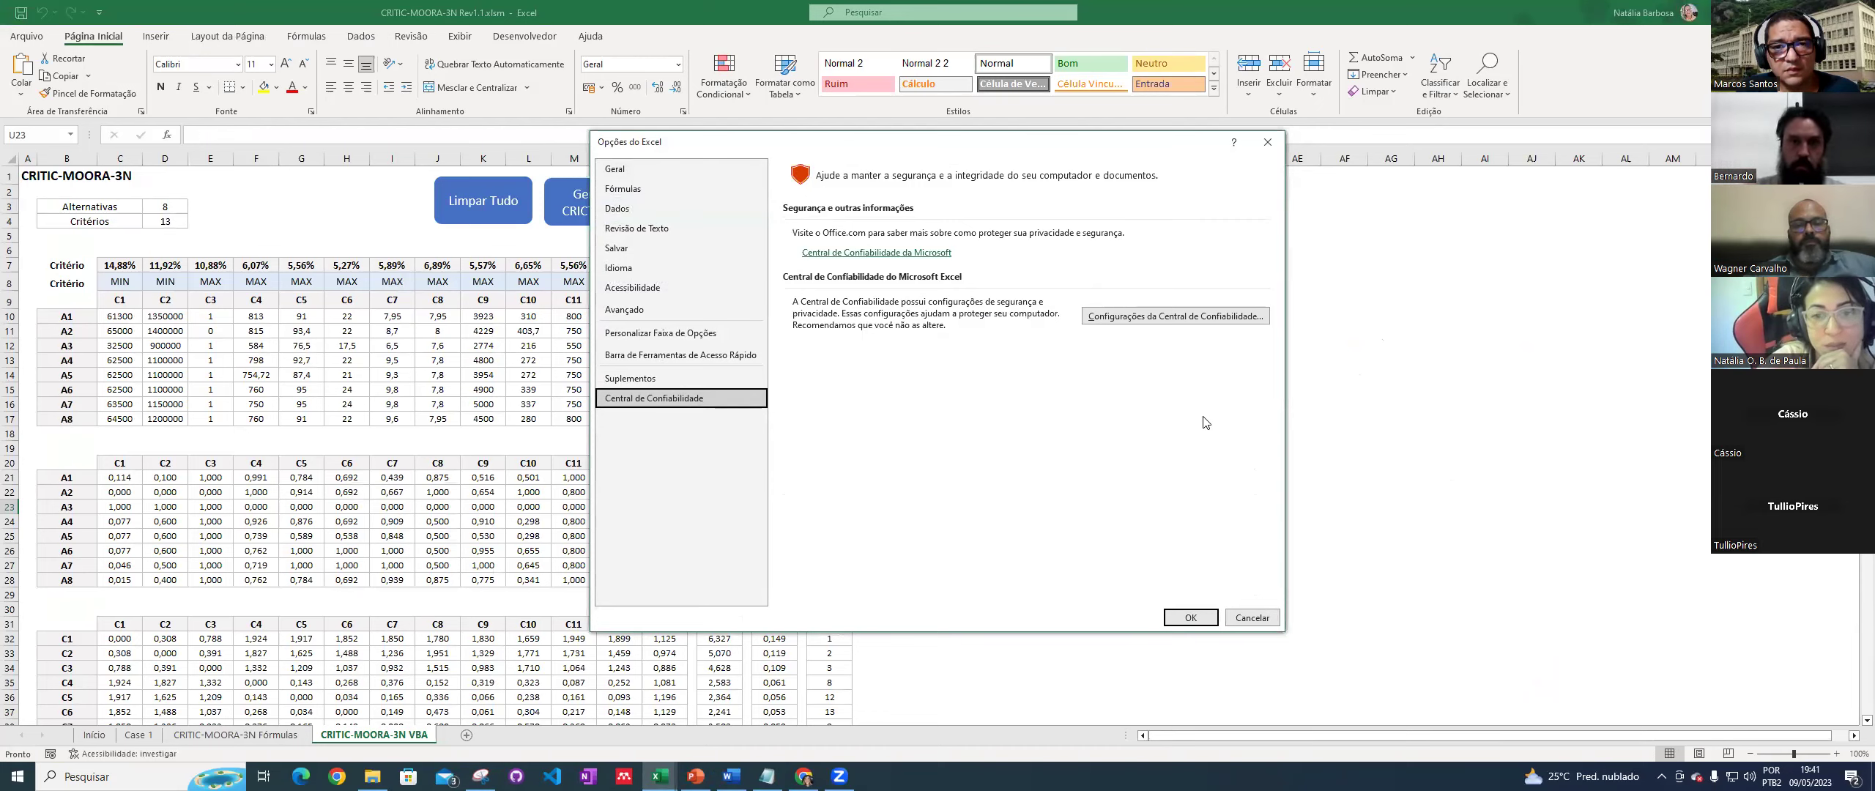
{"action": "left_click", "coordinate": [1152, 320]}
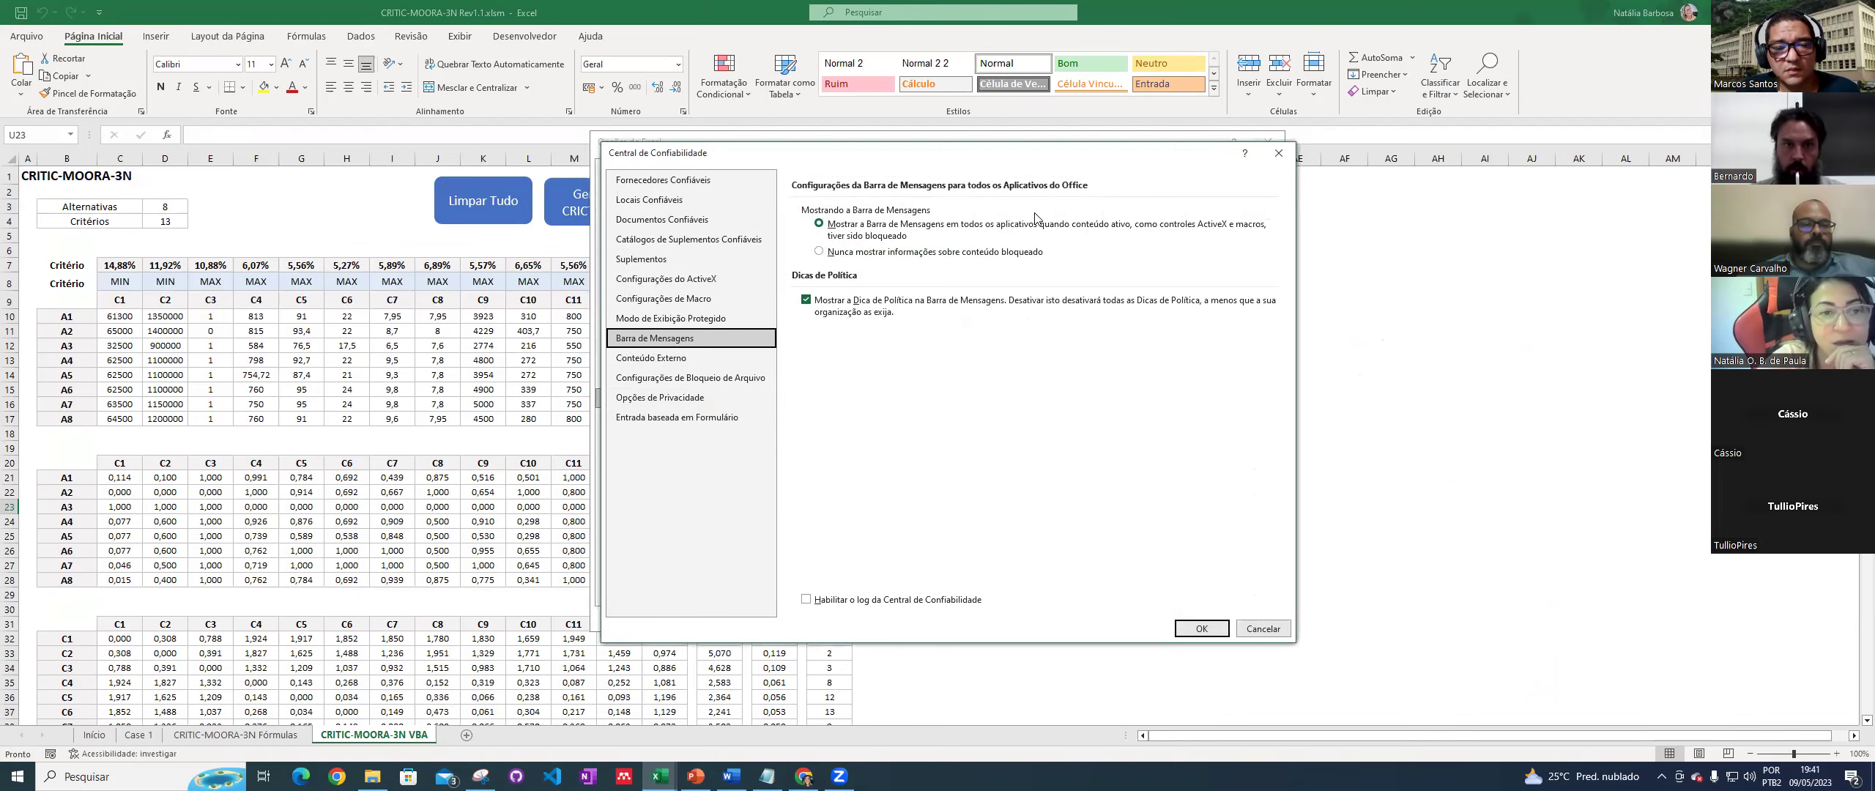
{"action": "left_click", "coordinate": [670, 202]}
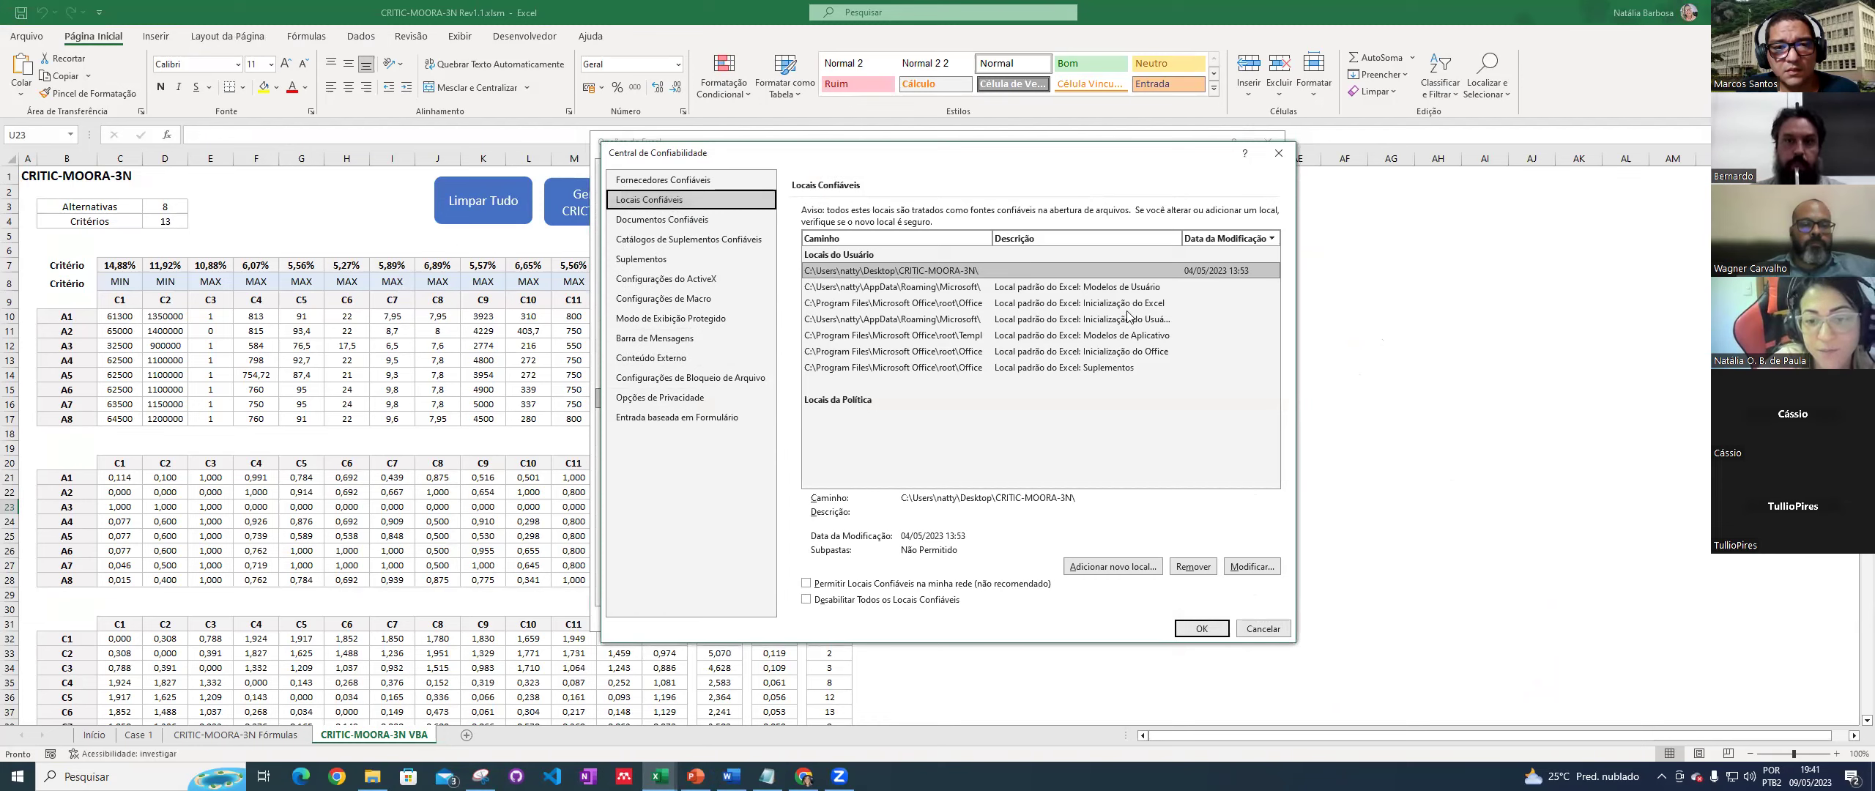
Step: Try to add the Desktop folder CRITIC-MOORA-3N as a trusted location, and close the Excel options without changes
{"action": "left_click", "coordinate": [1130, 570]}
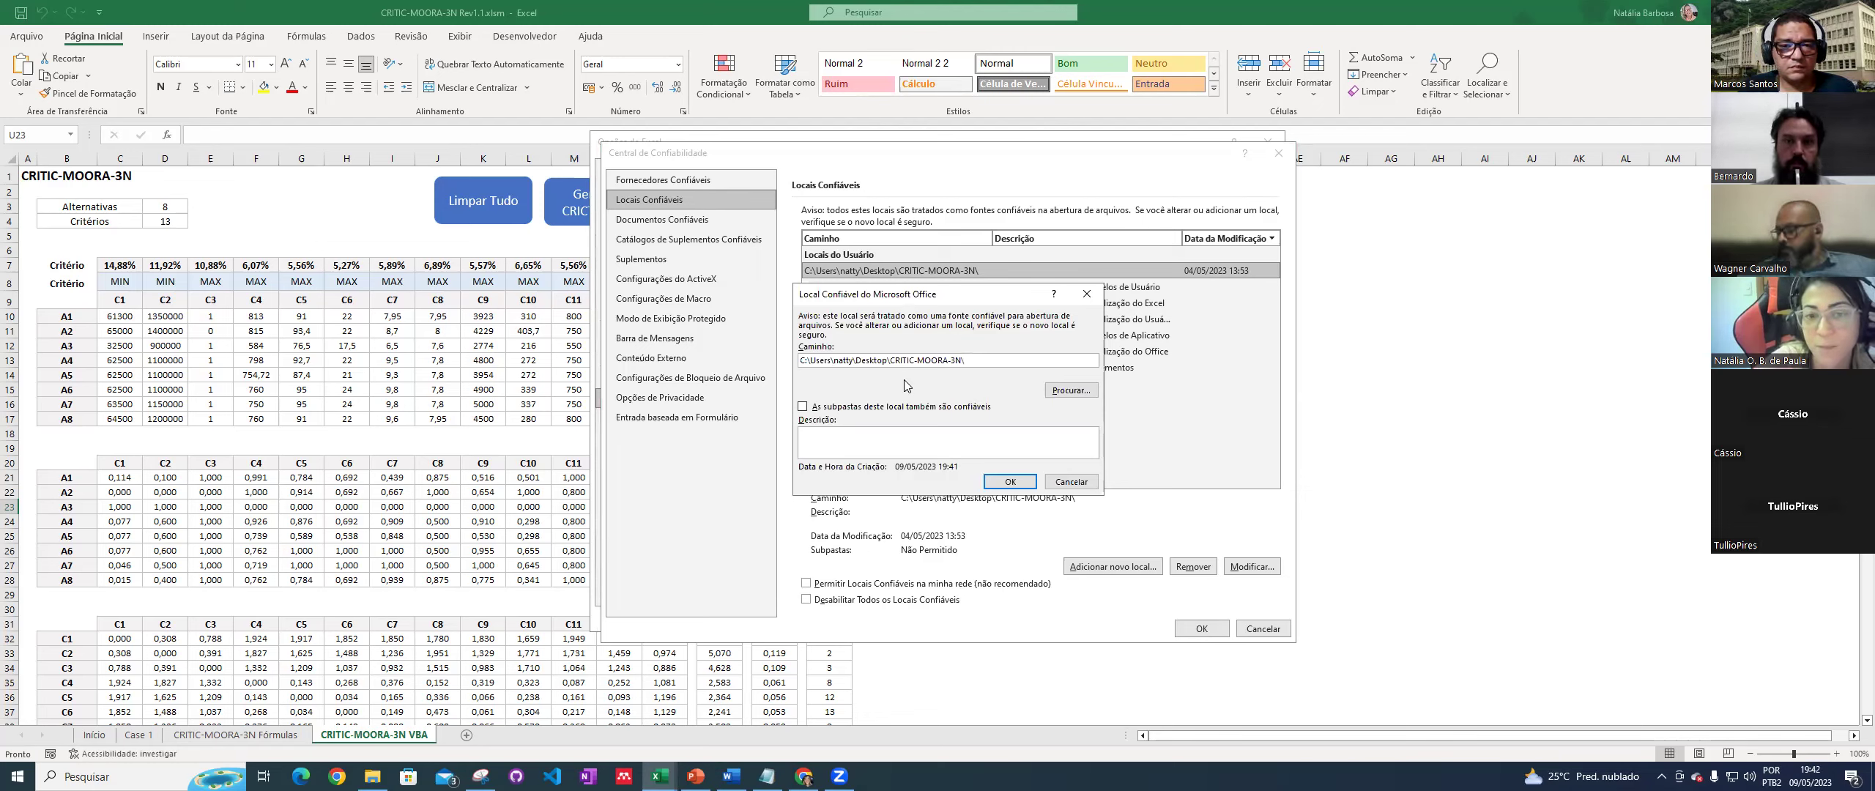
{"action": "left_click", "coordinate": [1072, 390]}
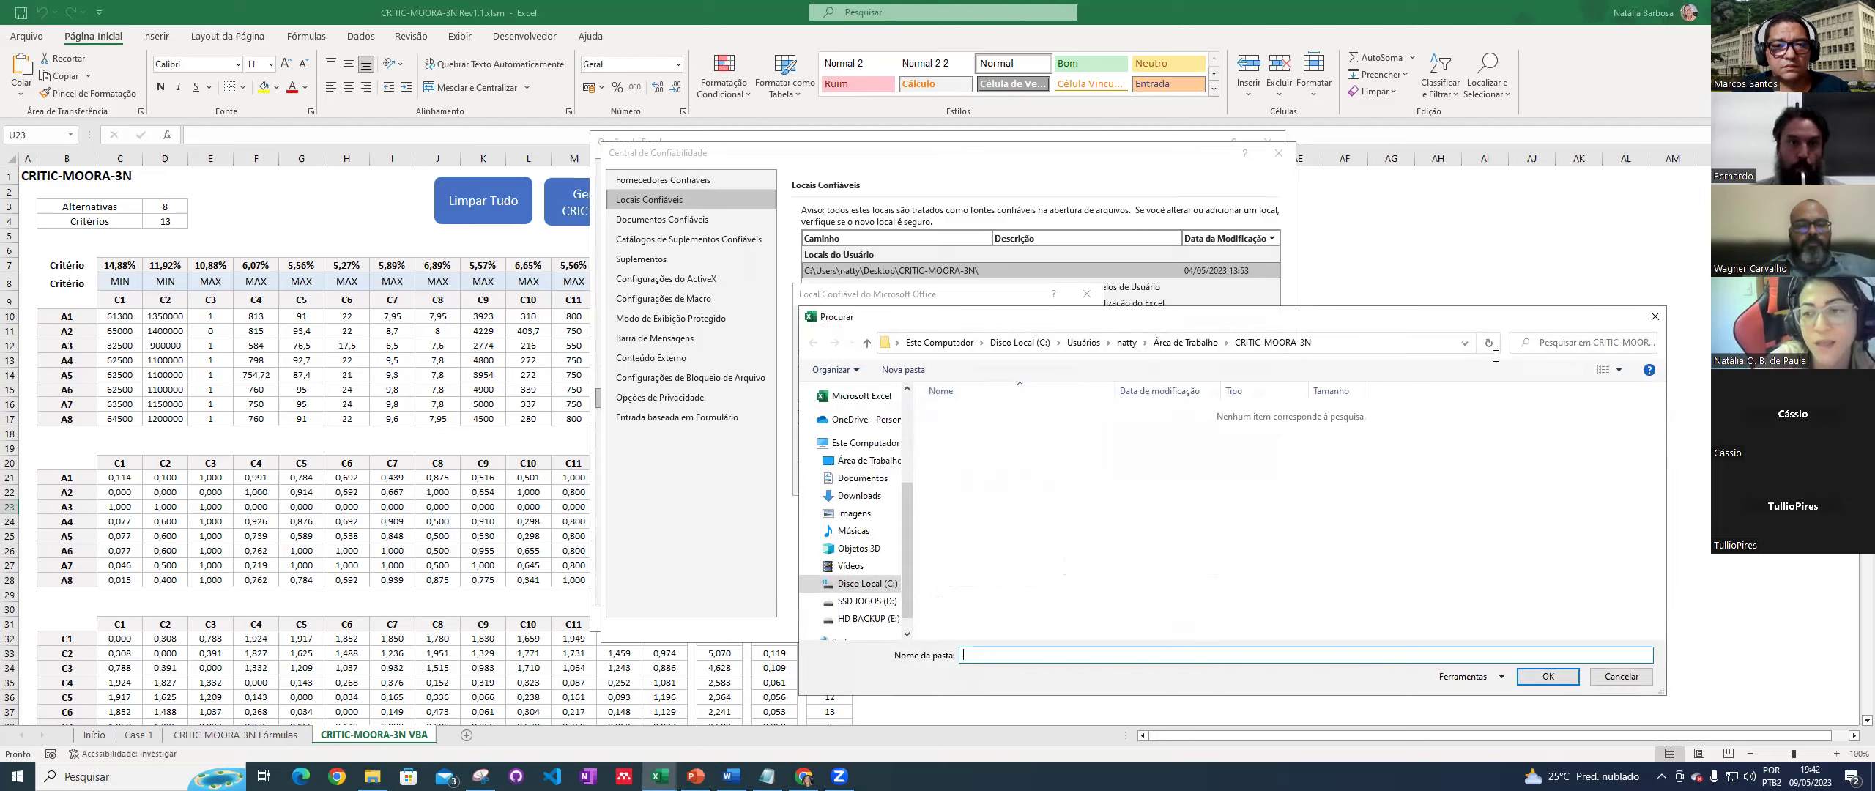
{"action": "left_click", "coordinate": [1656, 316]}
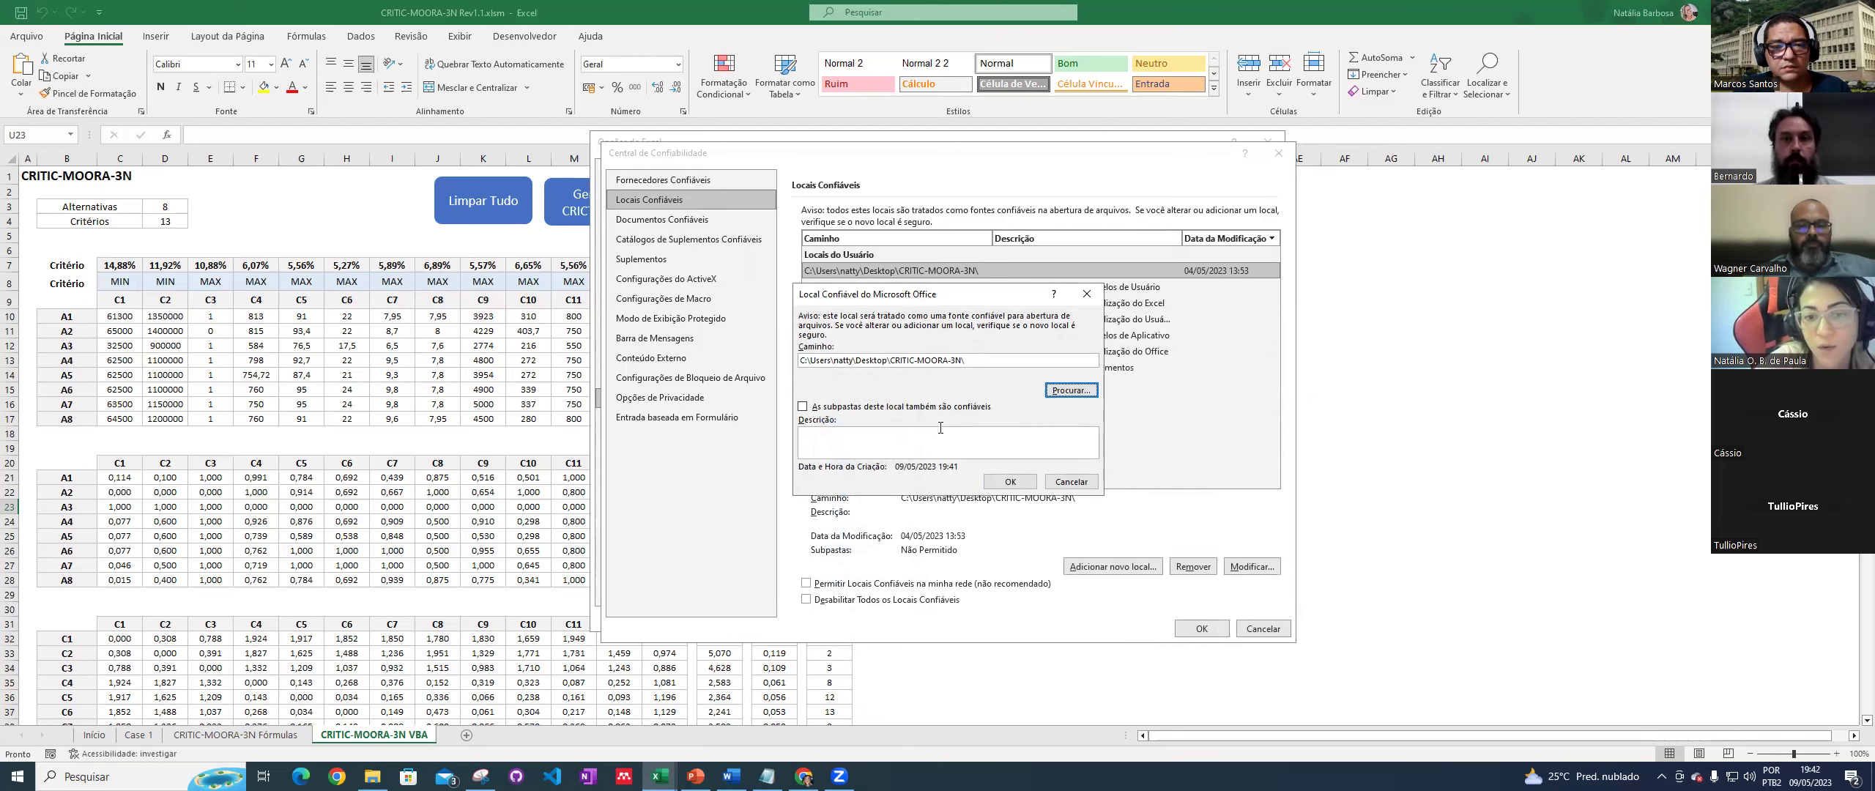
{"action": "left_click", "coordinate": [1024, 482]}
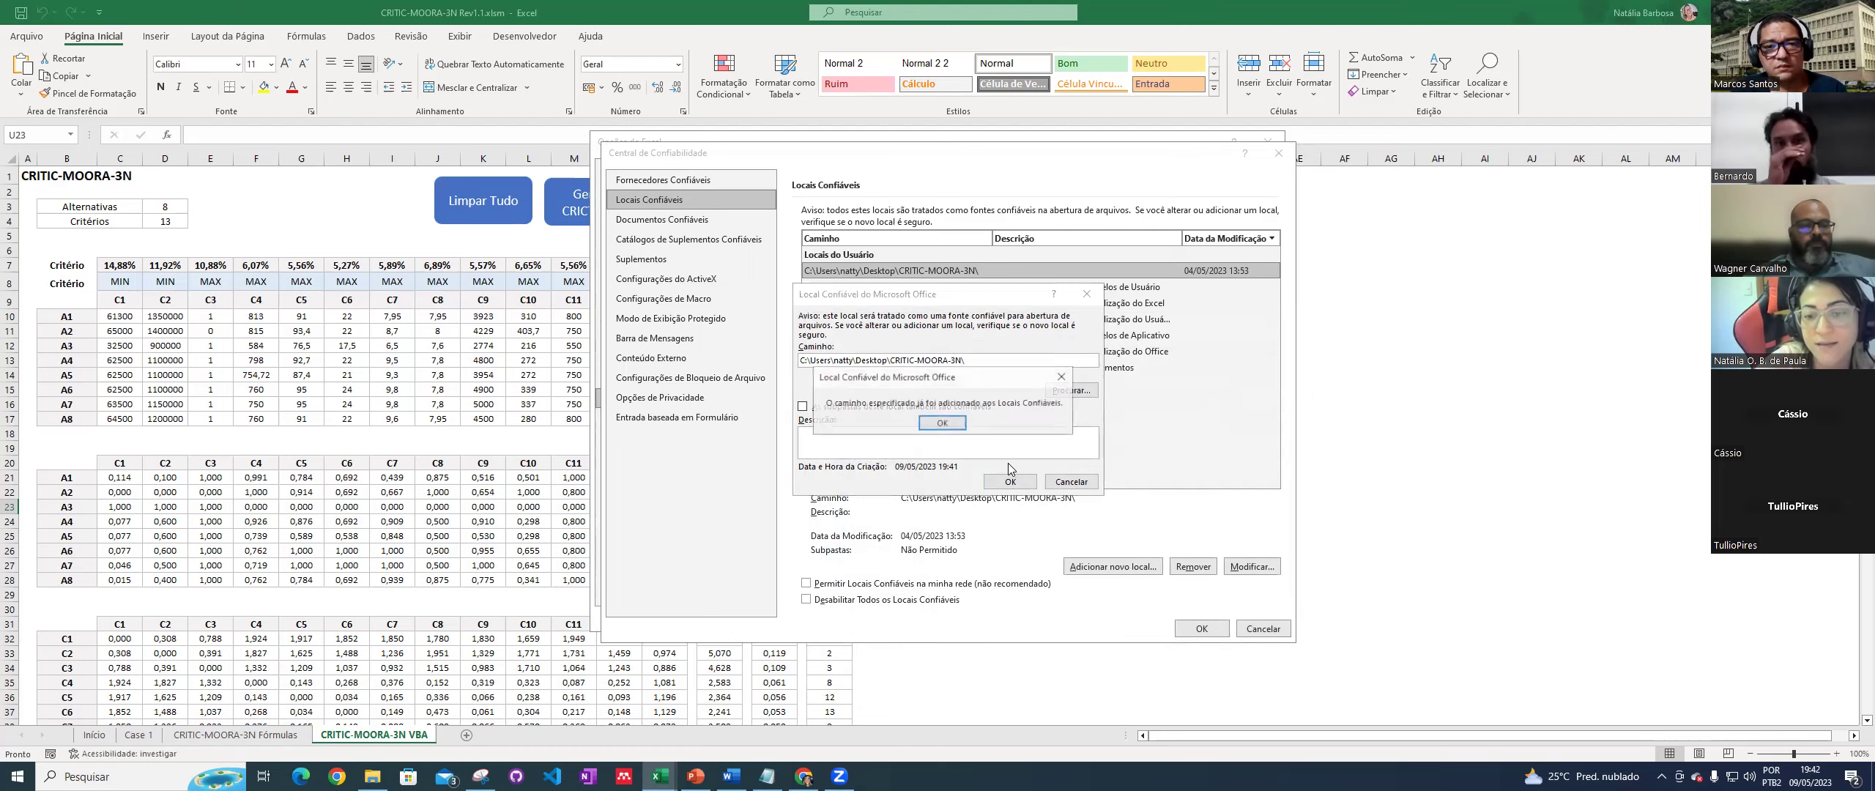
{"action": "left_click", "coordinate": [942, 422]}
{"action": "left_click", "coordinate": [1087, 293]}
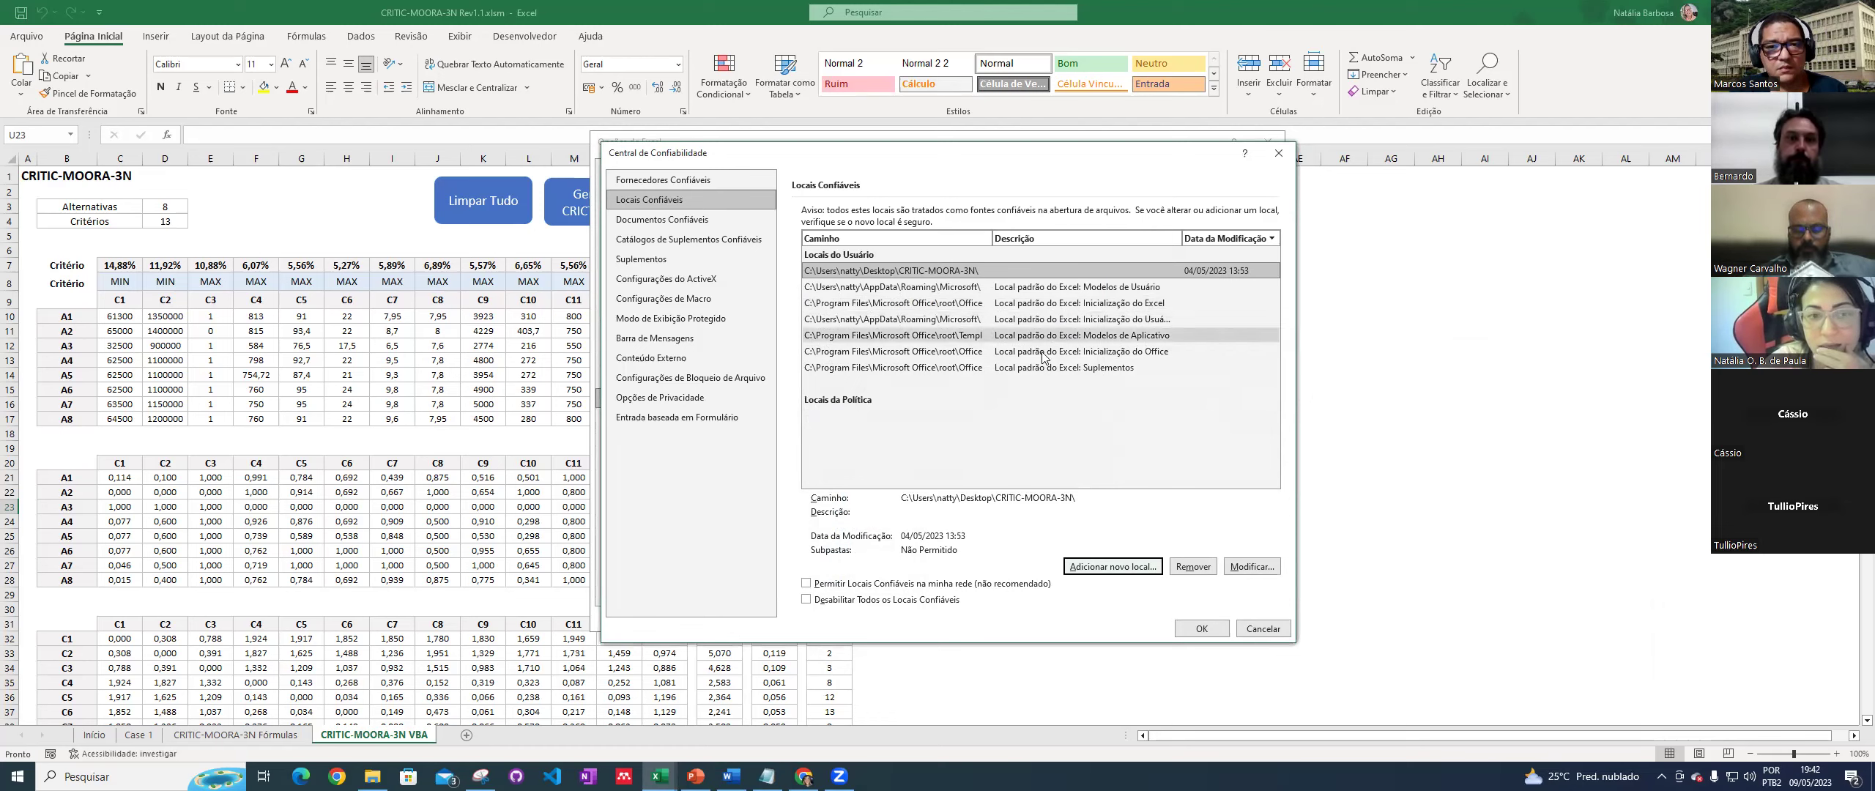
{"action": "left_click", "coordinate": [1263, 630]}
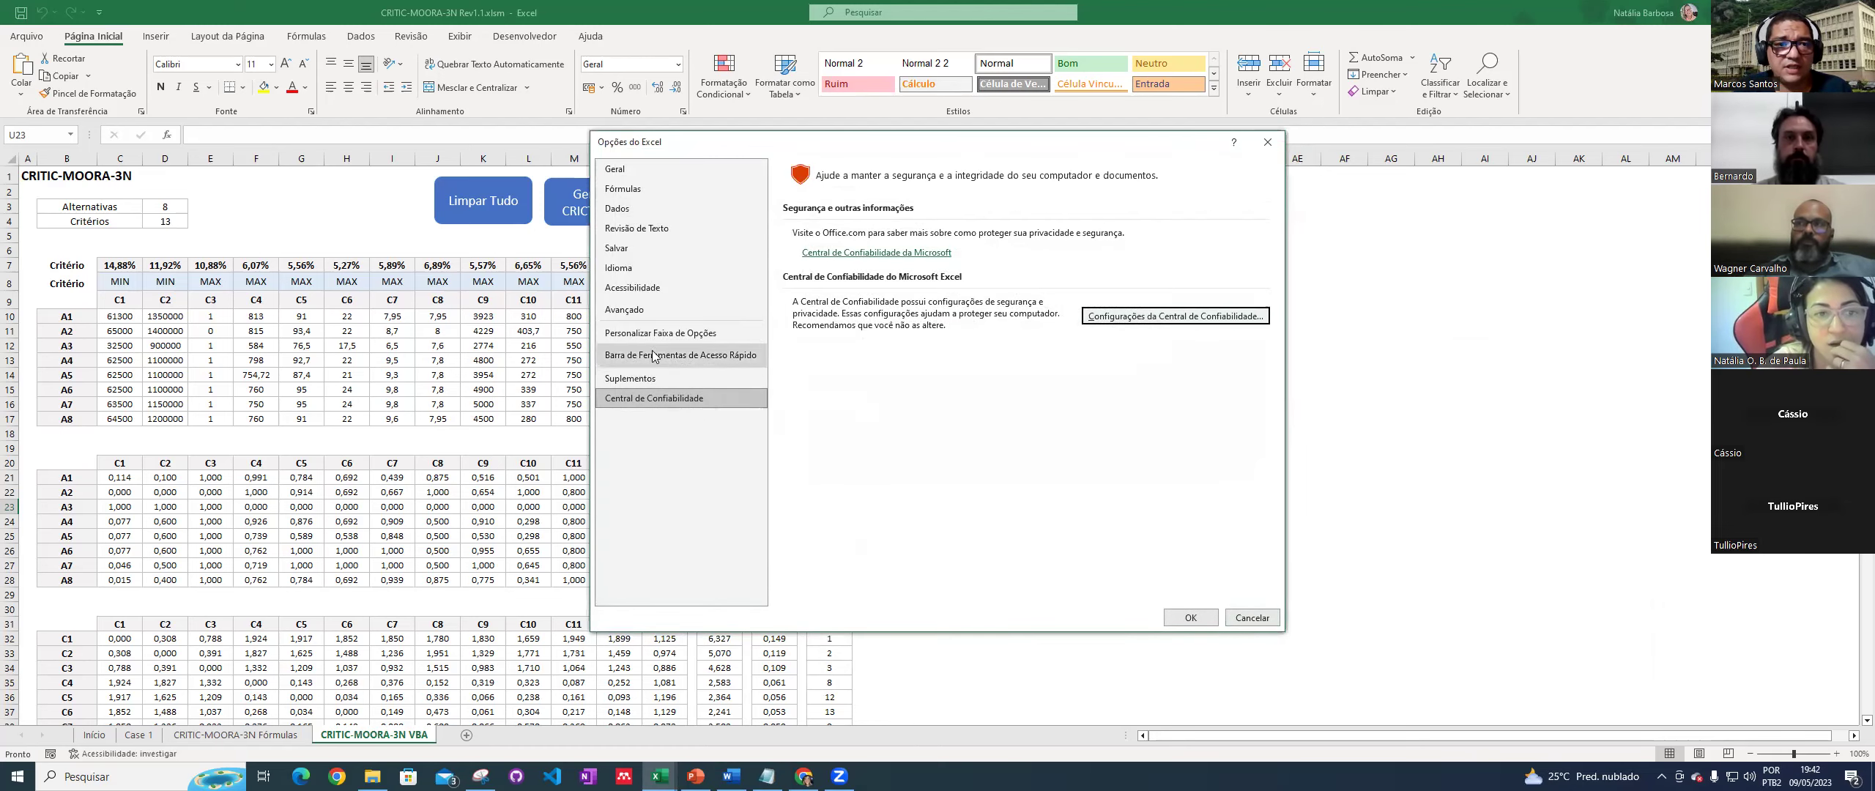
{"action": "left_click", "coordinate": [1263, 147]}
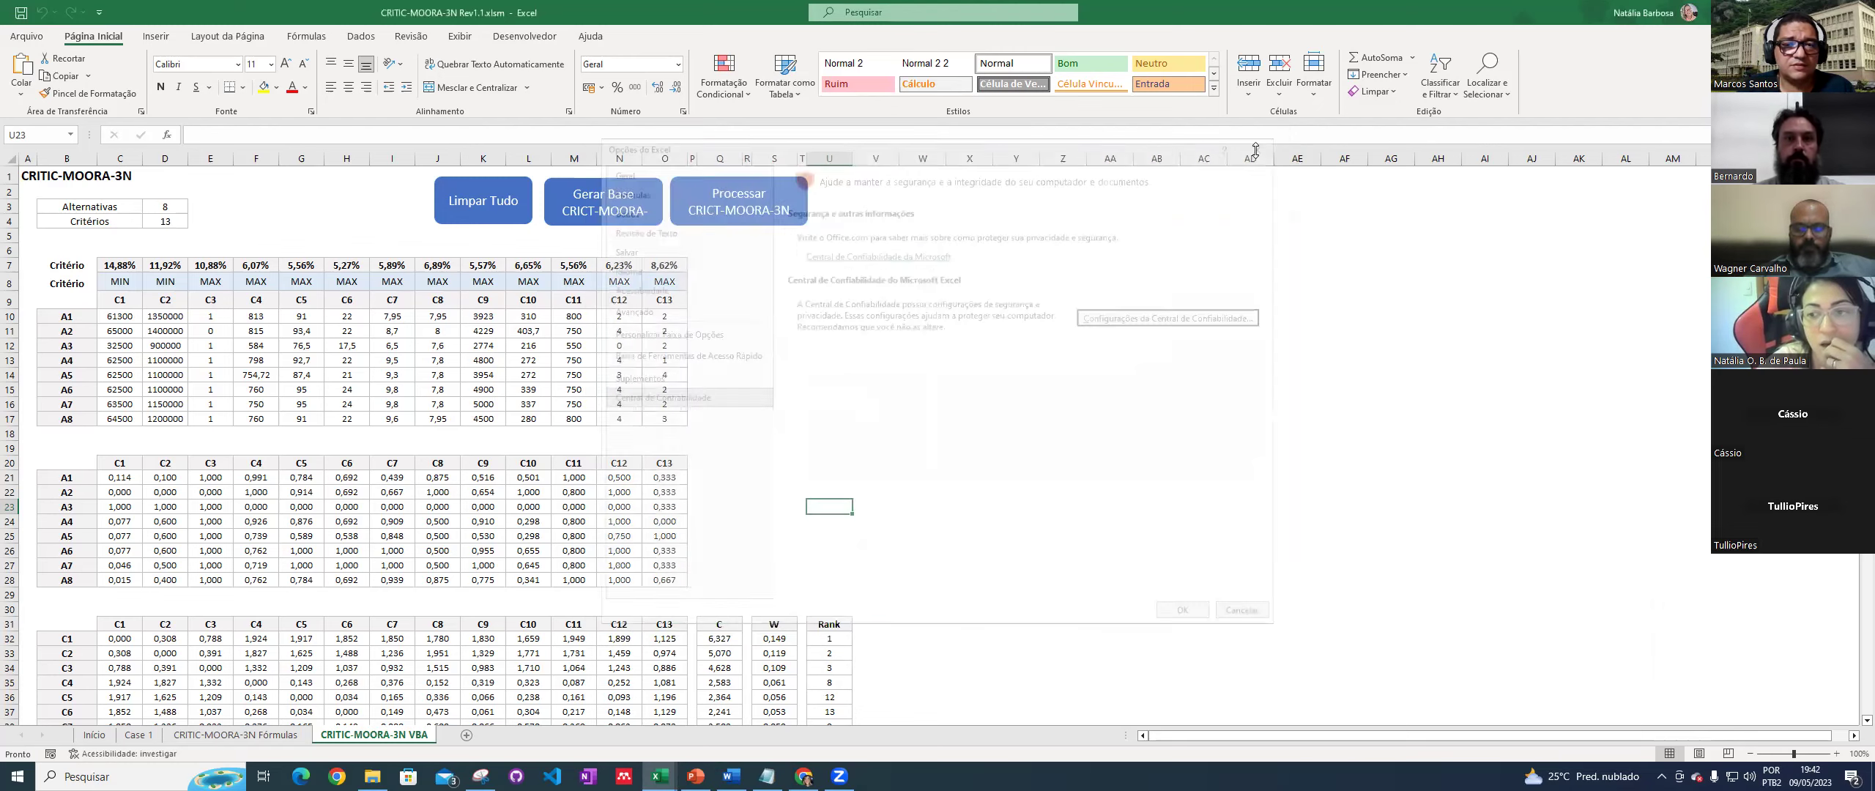
Step: Open Excel's macro security settings and accept them with VBA macros enabled
{"action": "left_click", "coordinate": [524, 36]}
{"action": "left_click", "coordinate": [115, 93]}
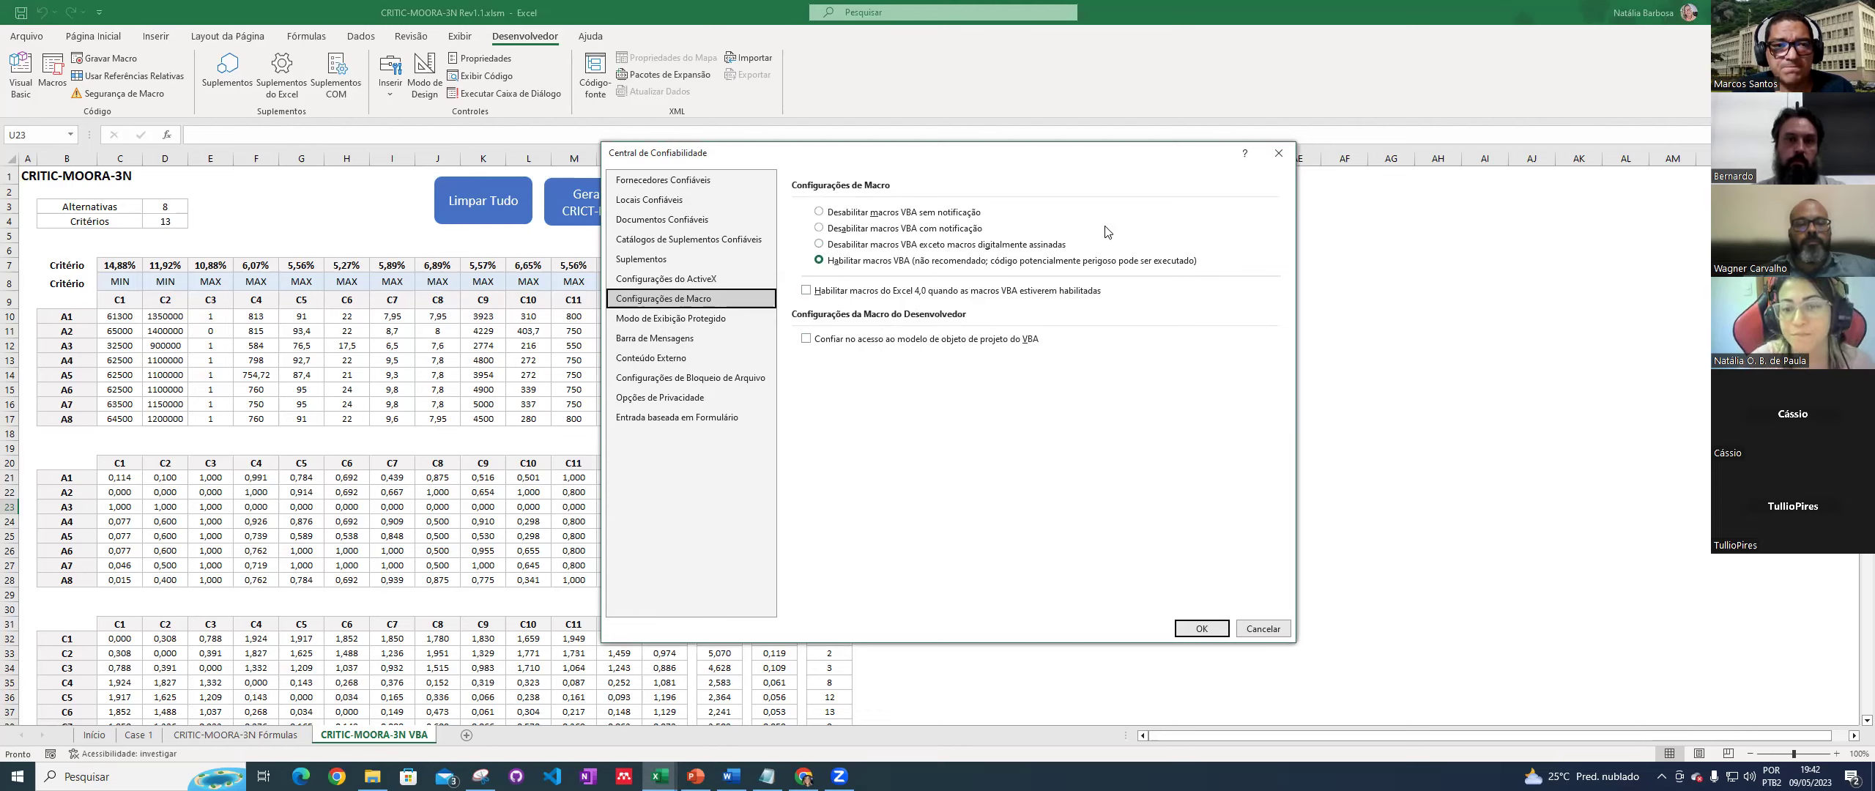
{"action": "left_click", "coordinate": [1203, 629]}
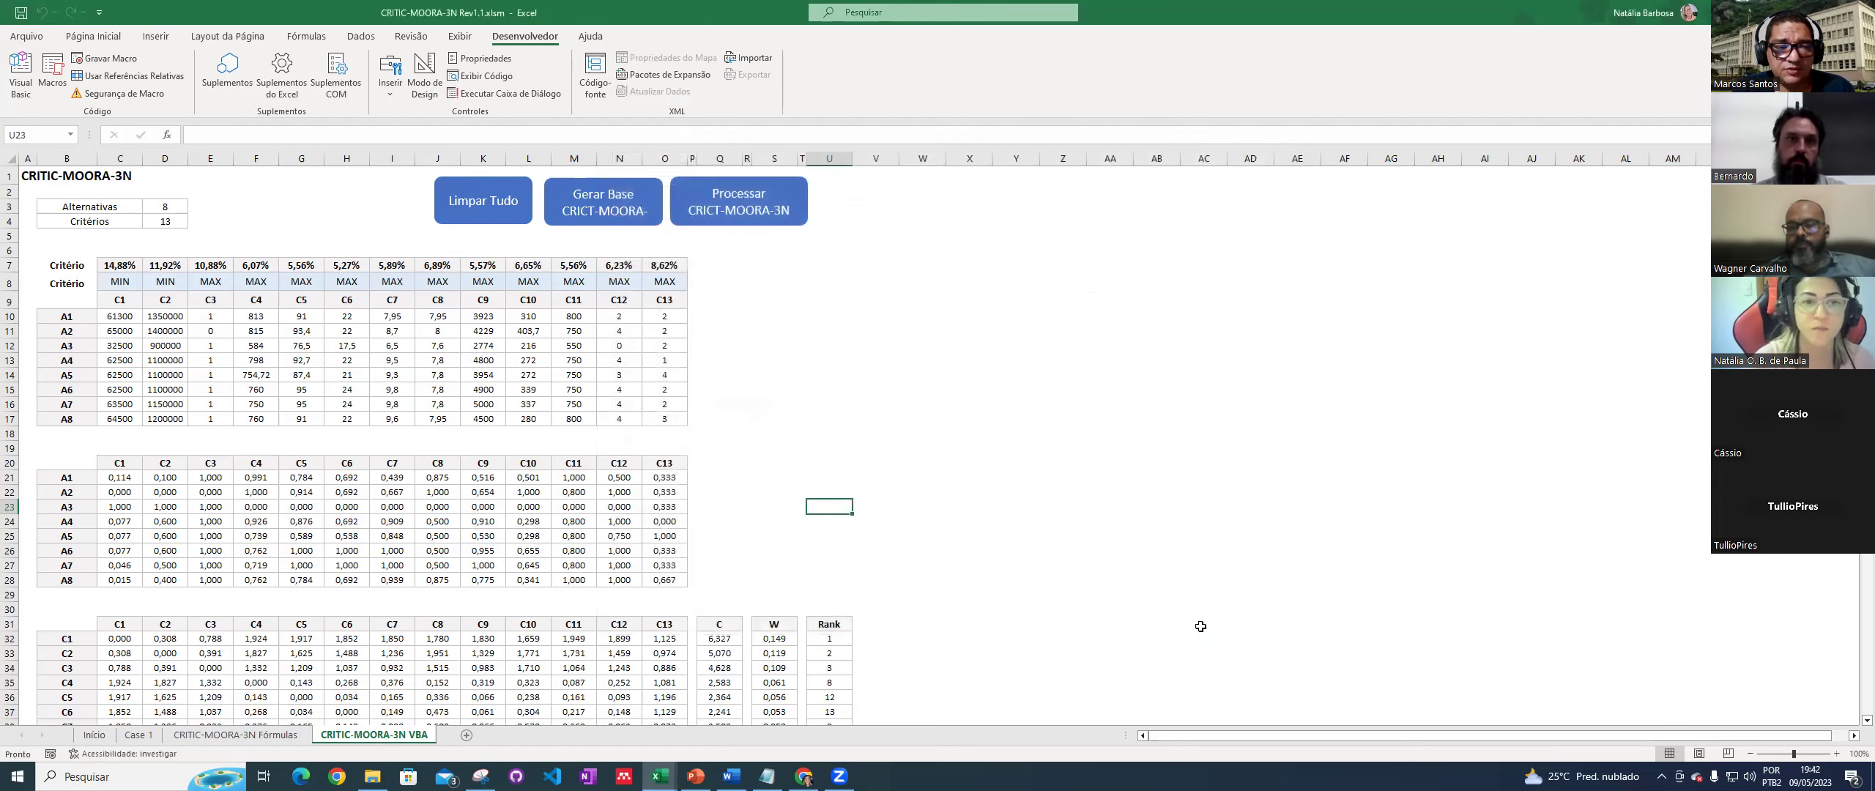